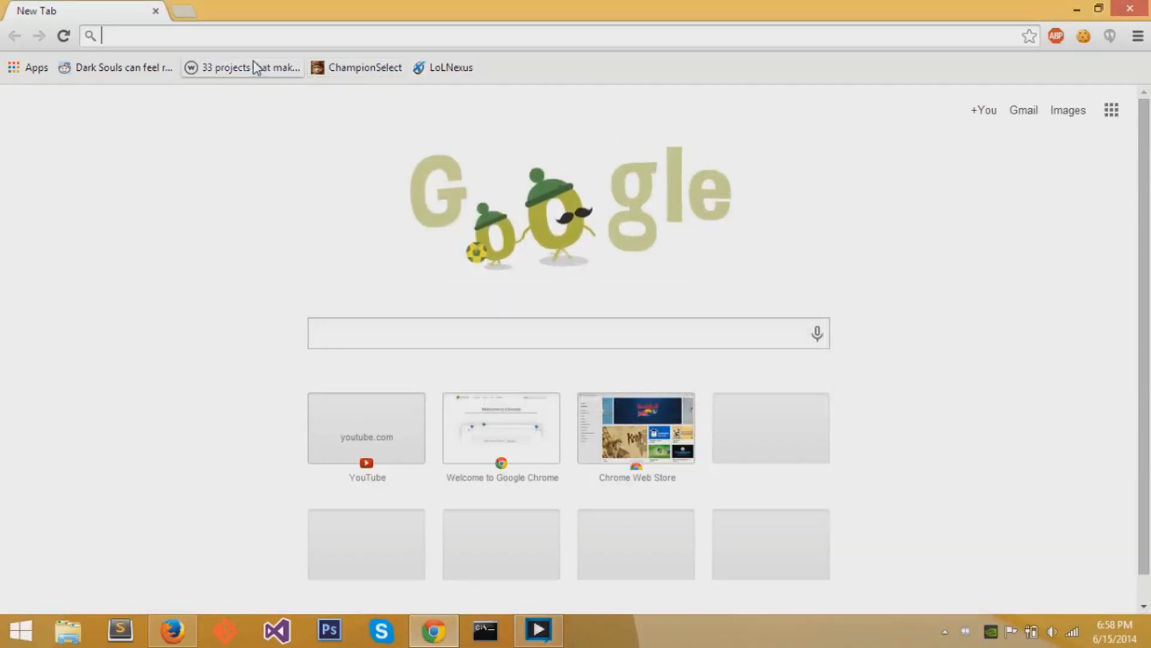
text(nameche)
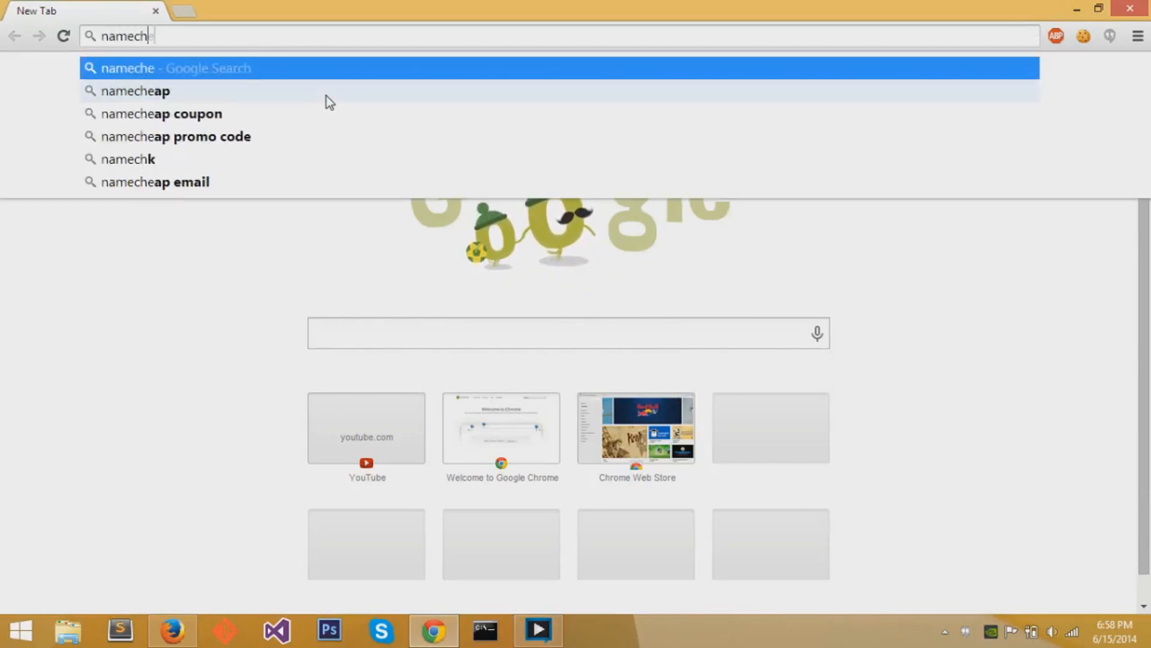
text(ap.com)
Load namecheap.com and sign in with the account username and password
key(Return)
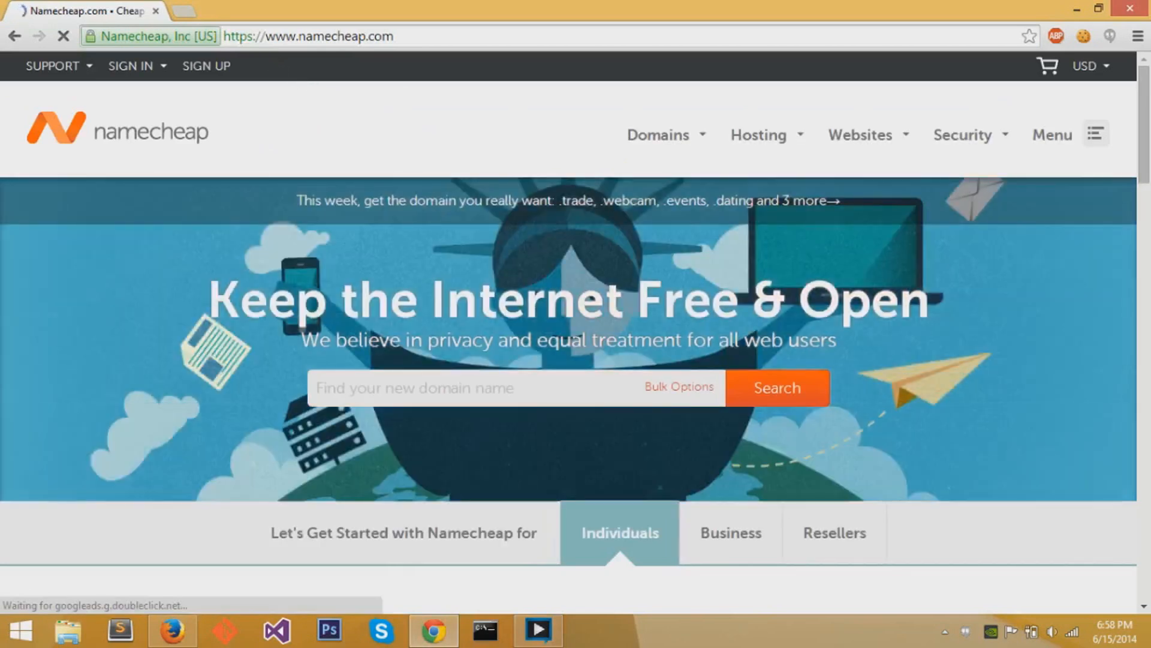
click(266, 37)
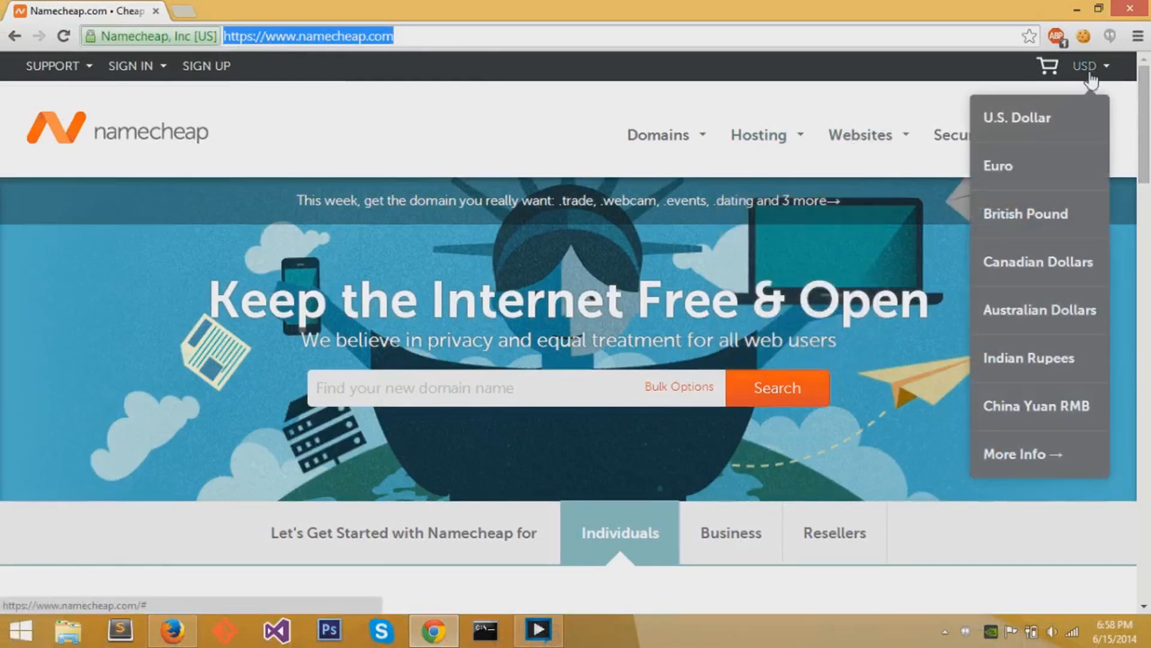
click(187, 125)
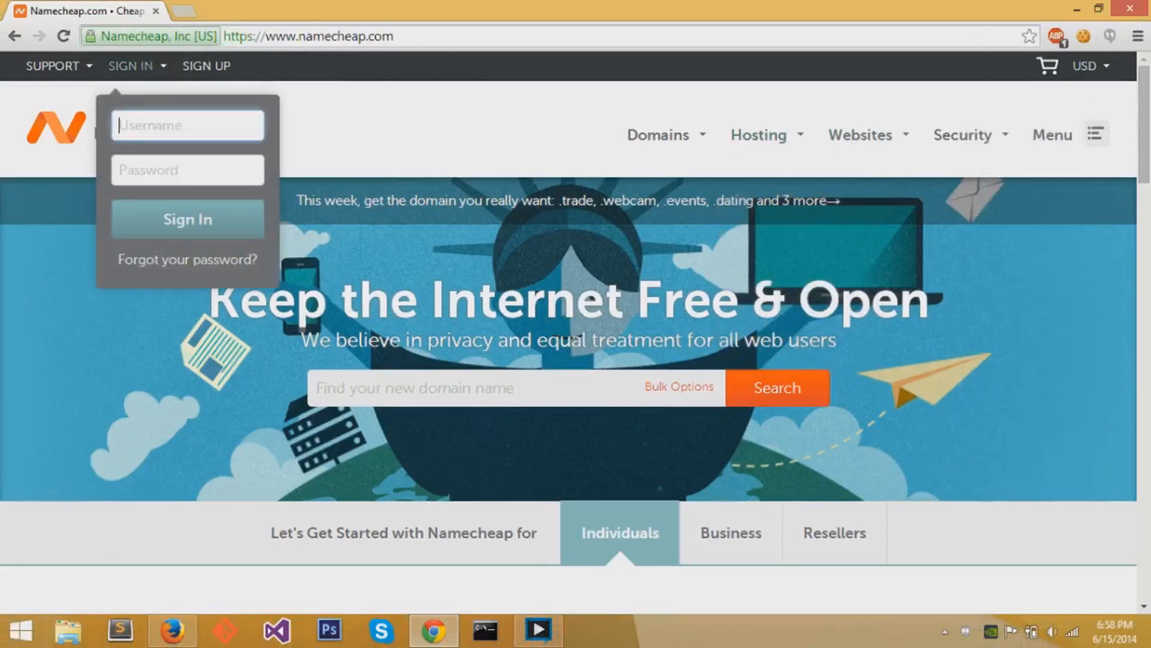
text(huyle)
text(333)
key(Tab)
text(**********)
key(Return)
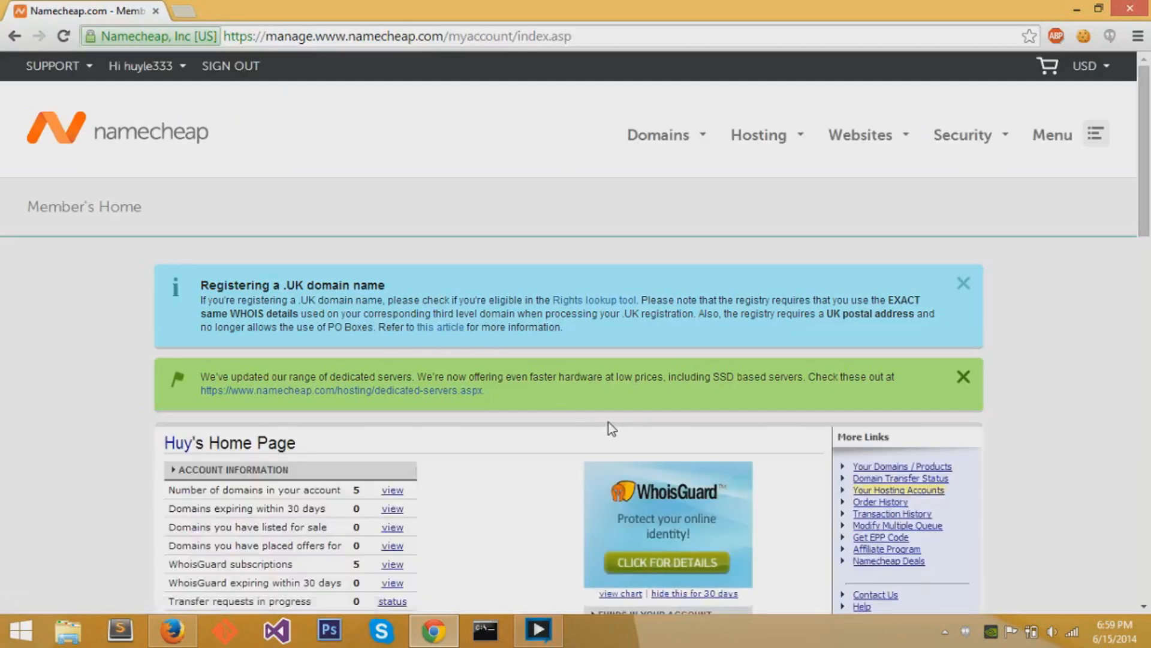
scroll(608, 422, down, 3)
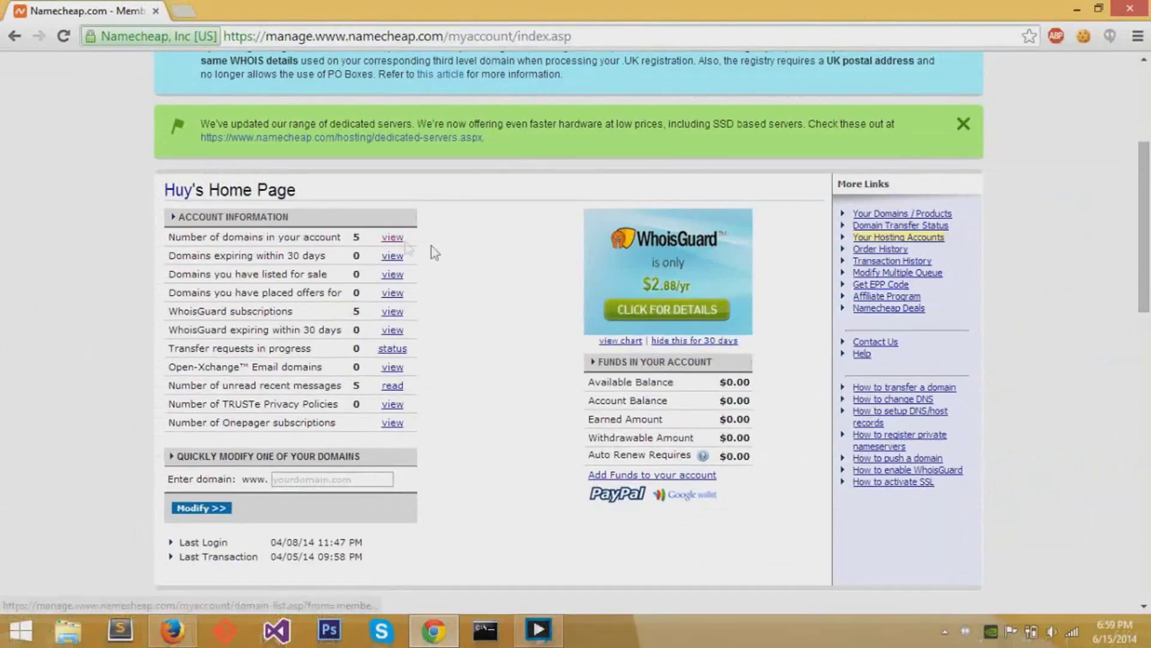
scroll(508, 265, up, 5)
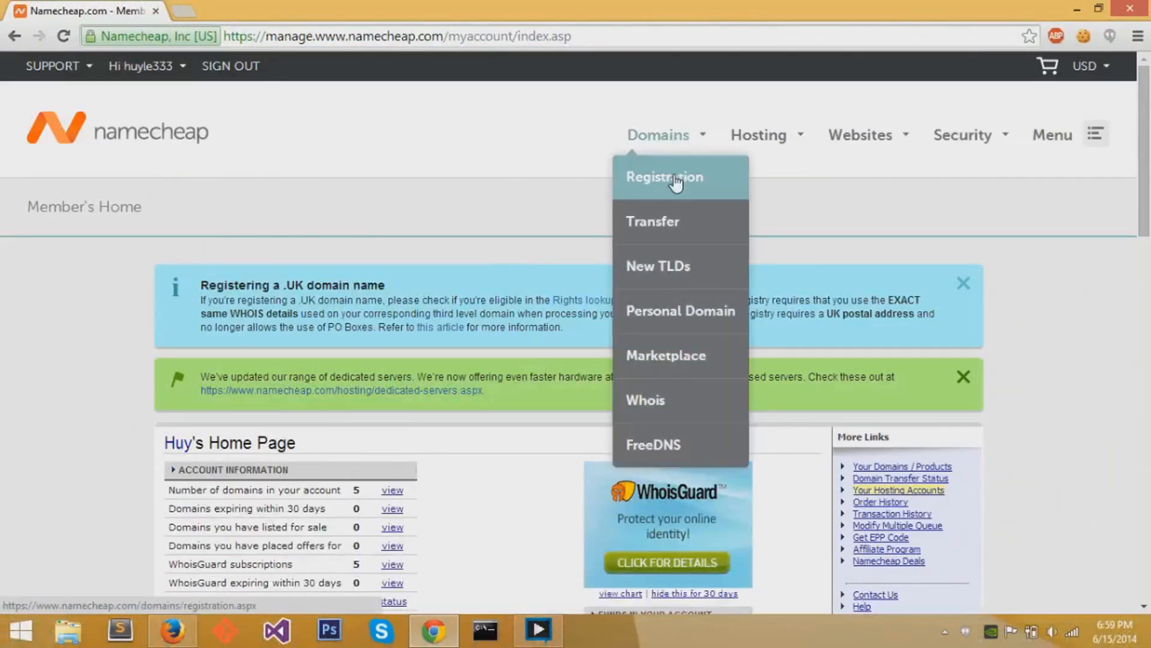
Search the domain registration page for helloworld.com and find it unavailable
click(677, 181)
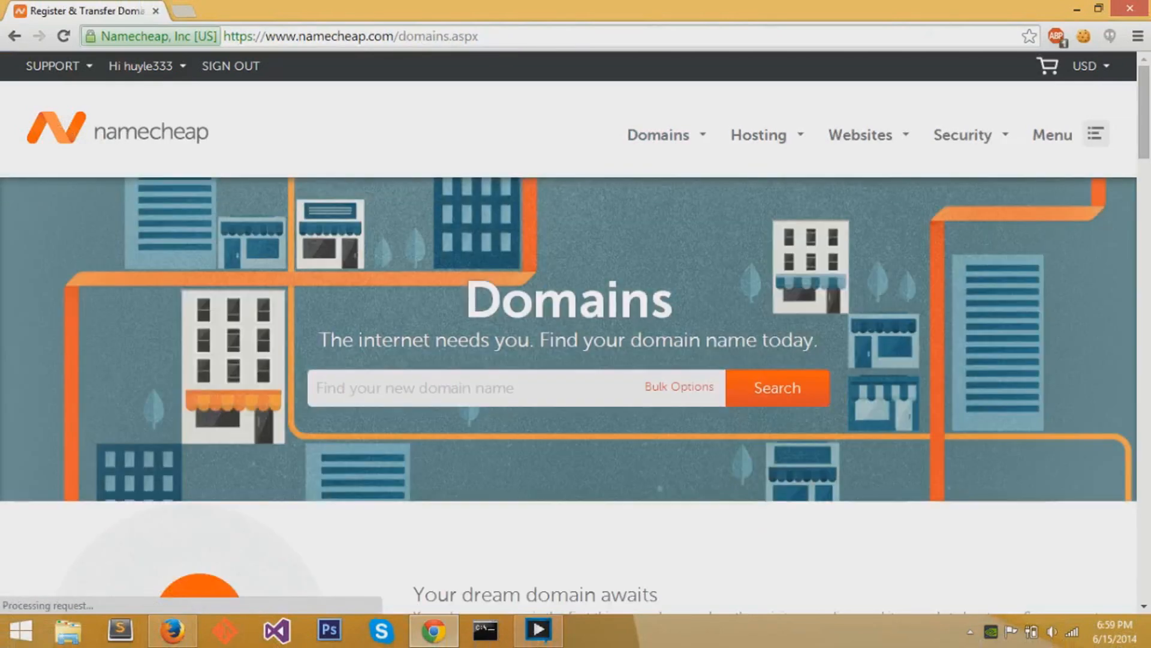
click(489, 388)
text(hellow)
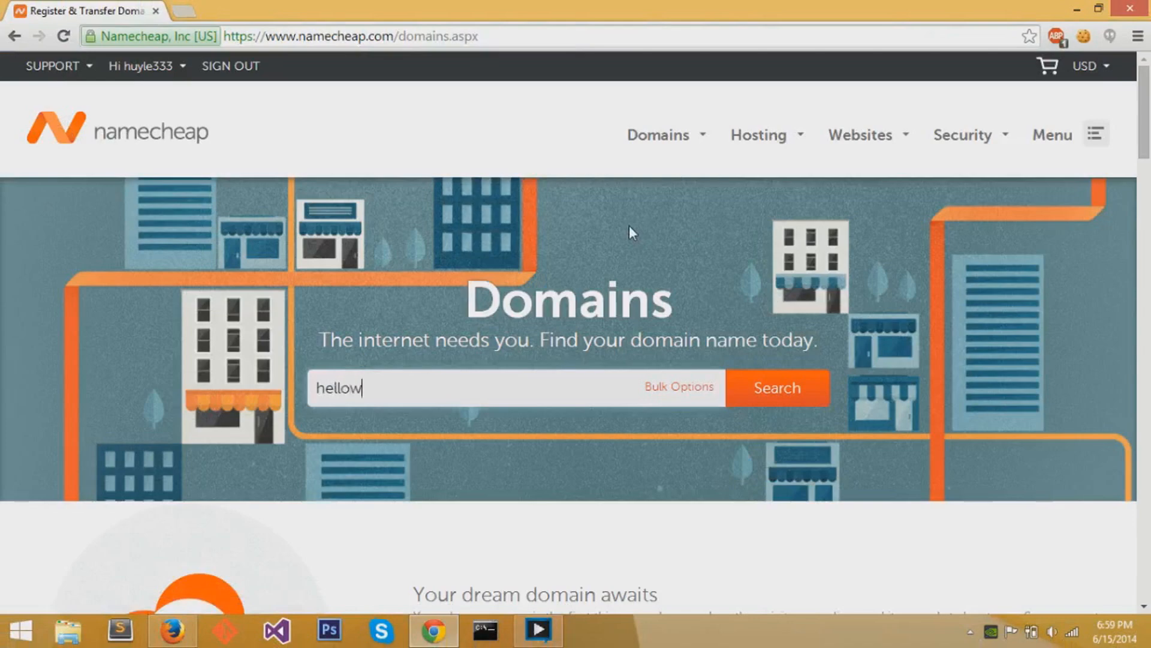
text(orld.com)
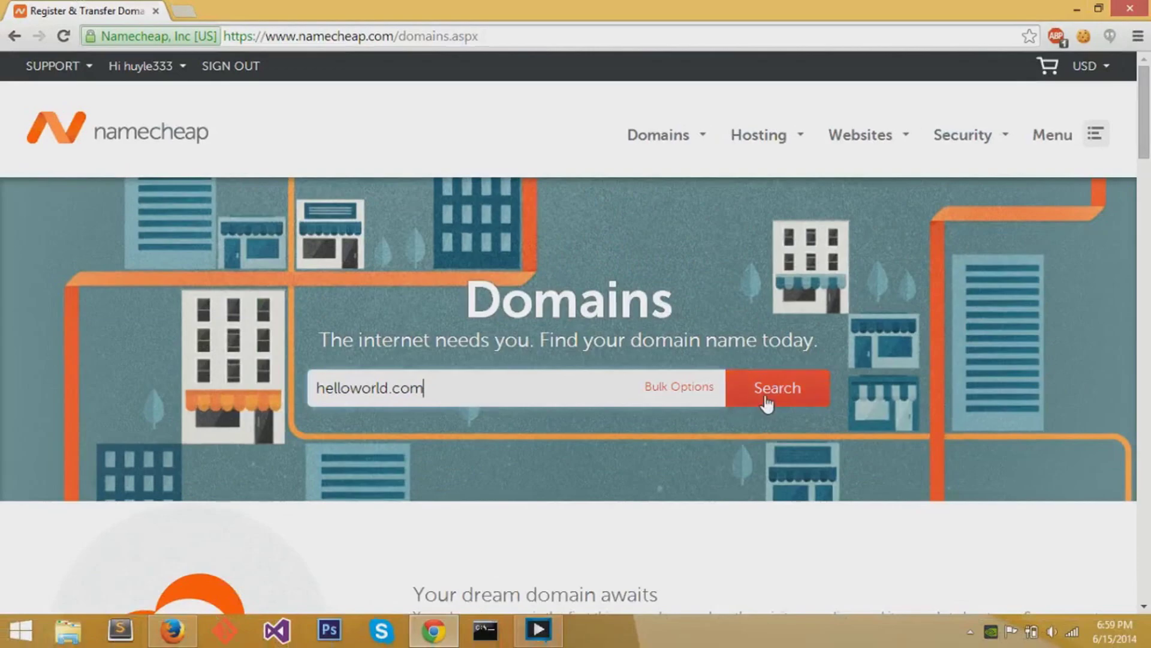
click(1134, 387)
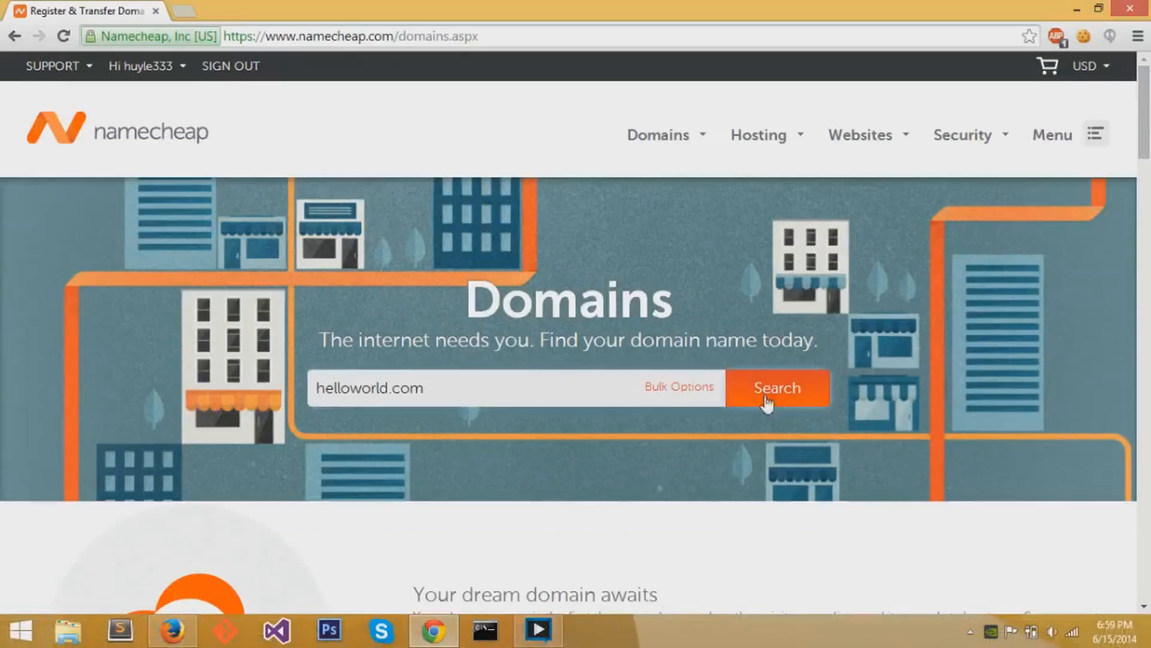
click(791, 381)
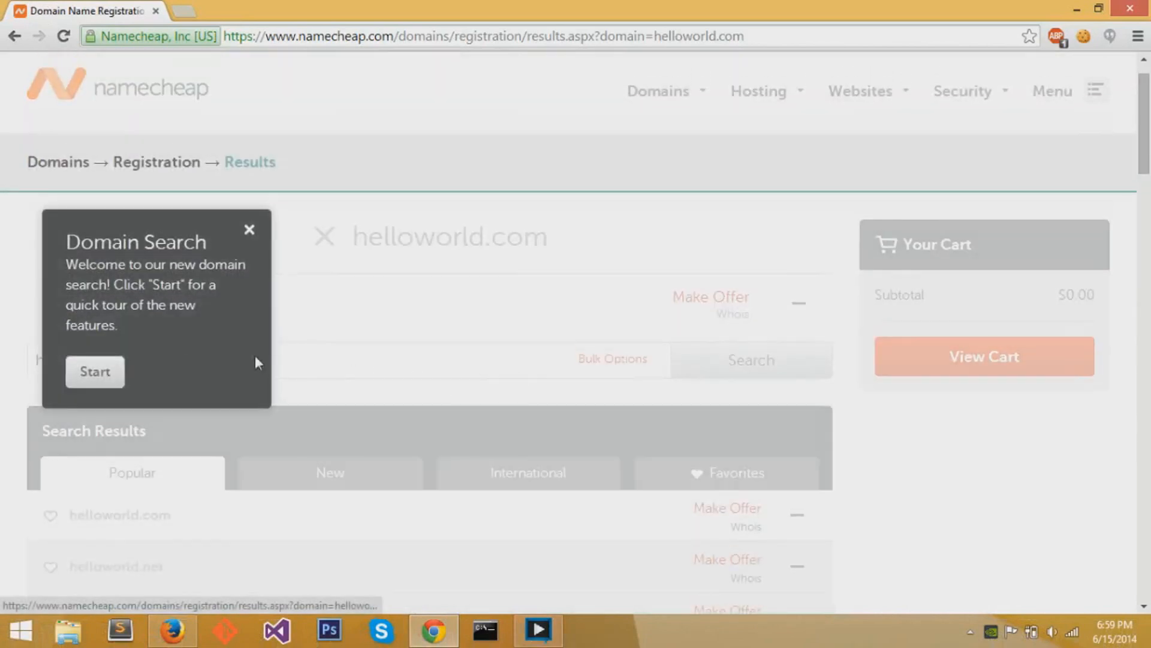
click(250, 231)
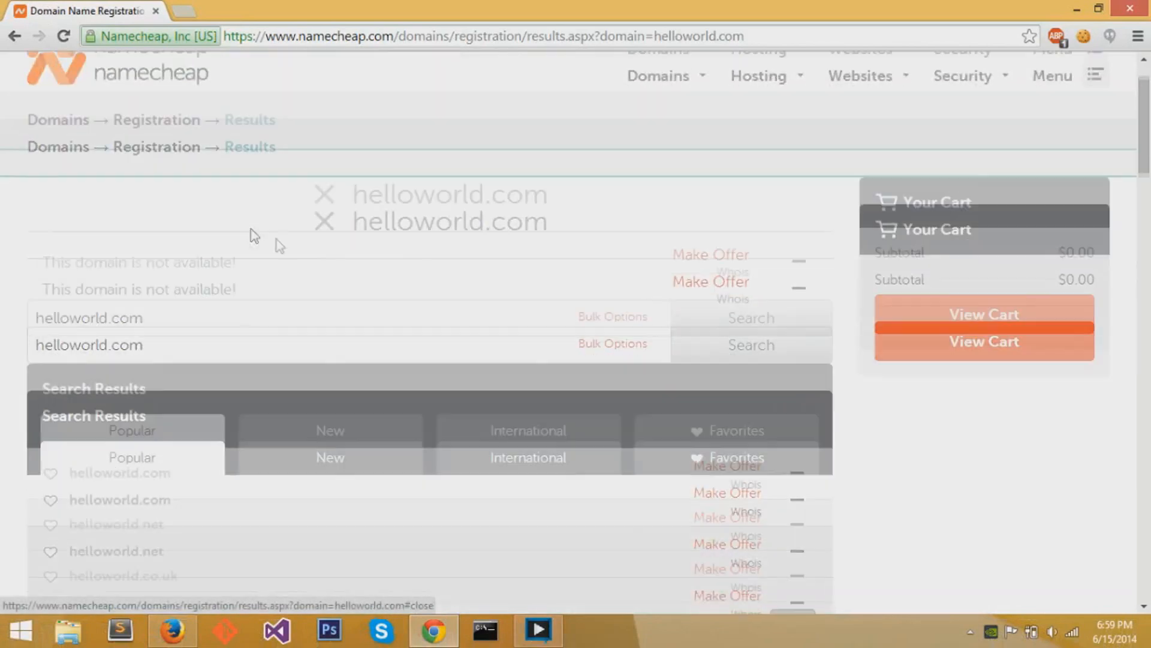
scroll(398, 309, down, 3)
scroll(400, 326, down, 1)
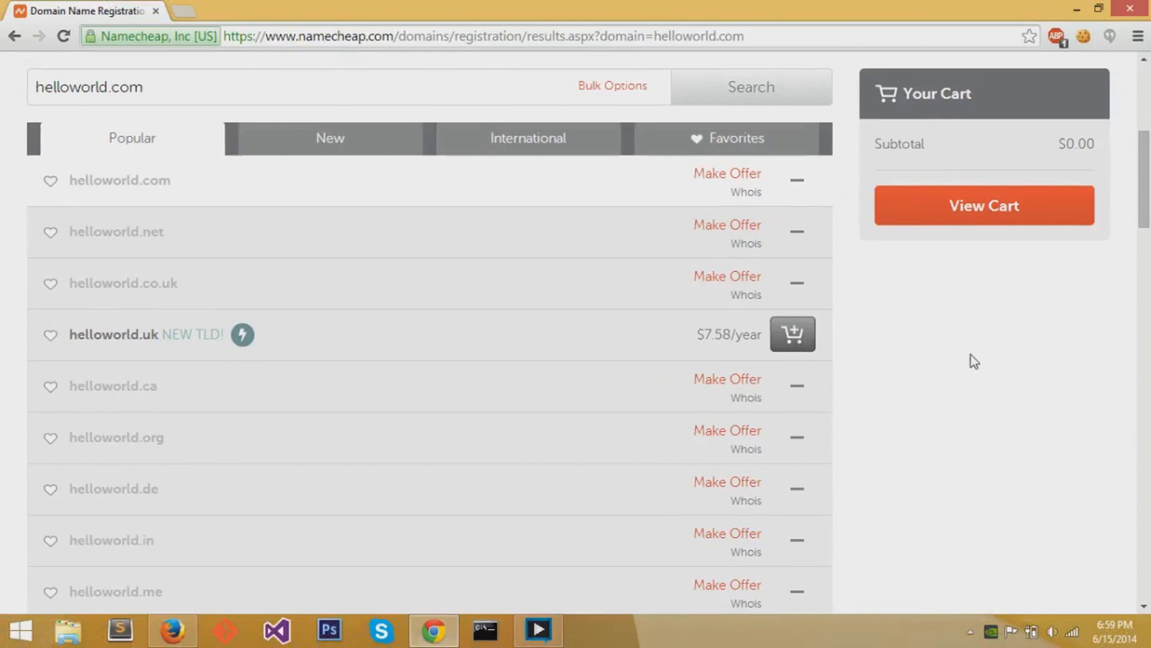
scroll(971, 355, up, 5)
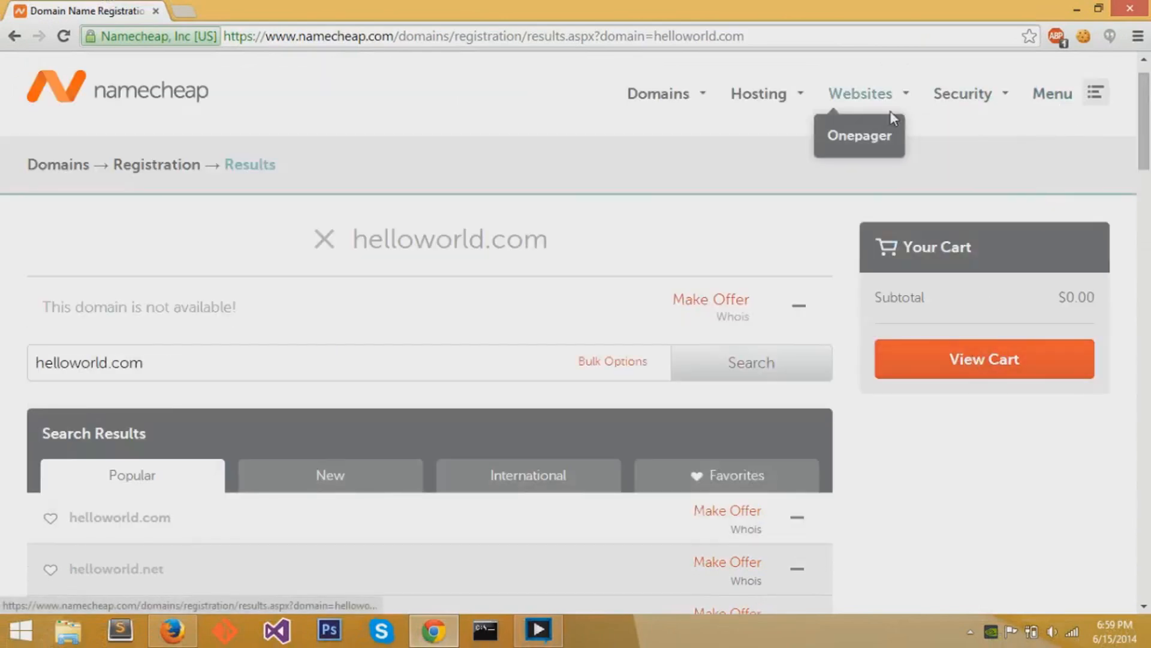
Return to the account dashboard through the side menu
click(1095, 93)
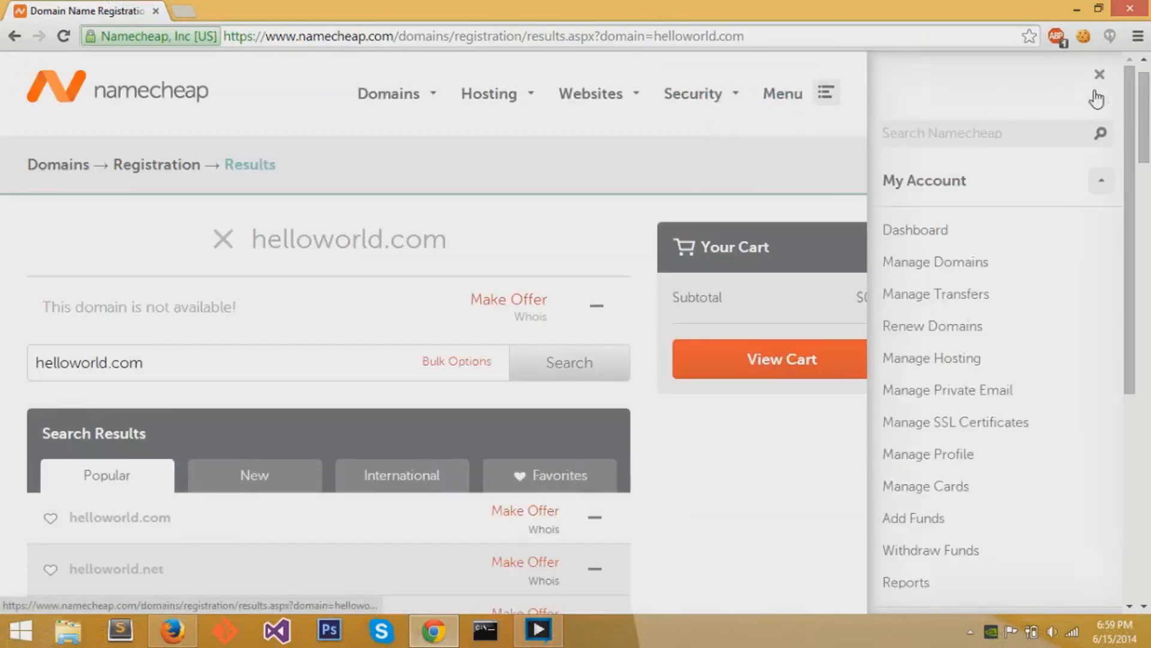
click(915, 229)
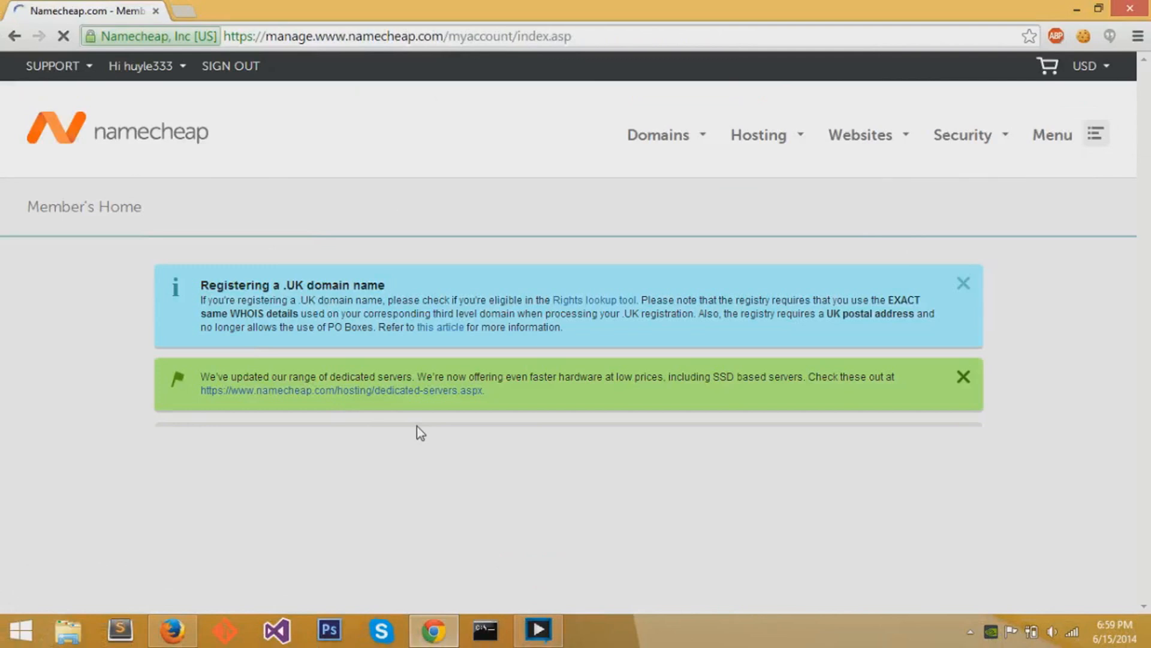
scroll(416, 425, down, 3)
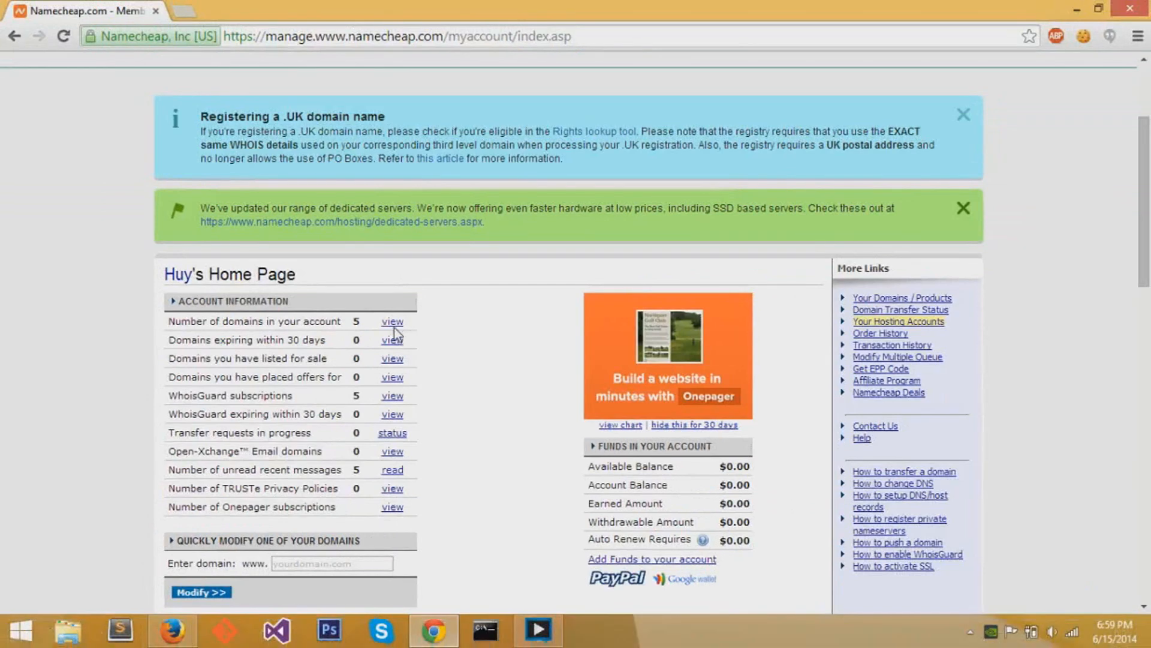
List all domains and show chimeflow.com's host records with the @ redirect and www CNAME
click(395, 328)
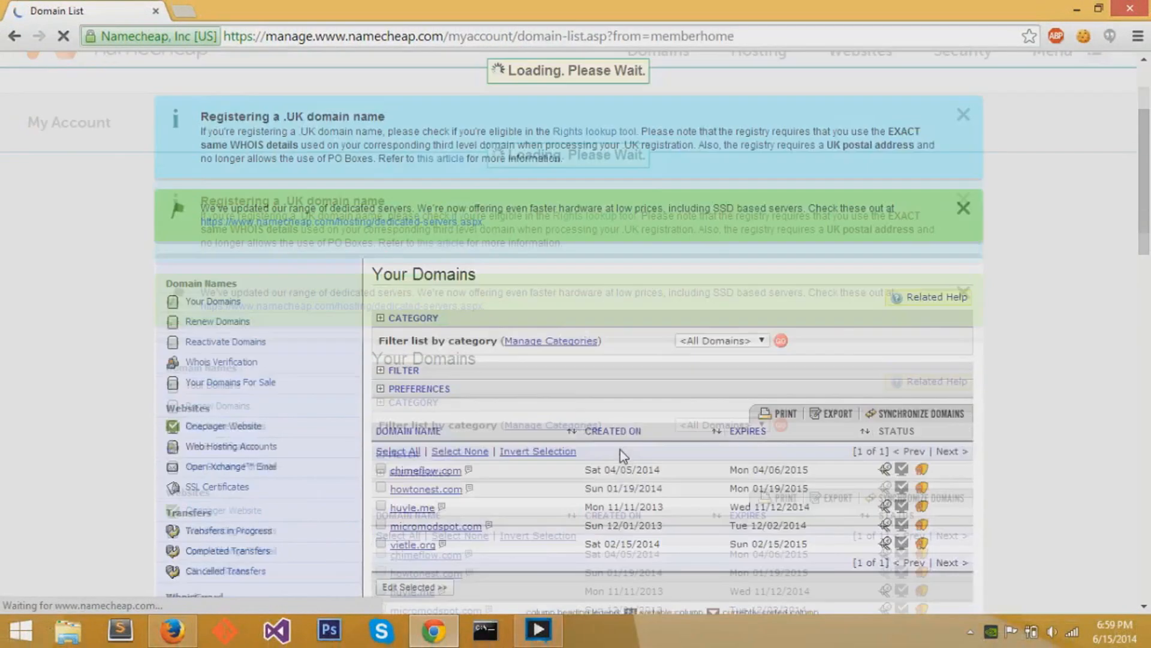
scroll(620, 449, down, 4)
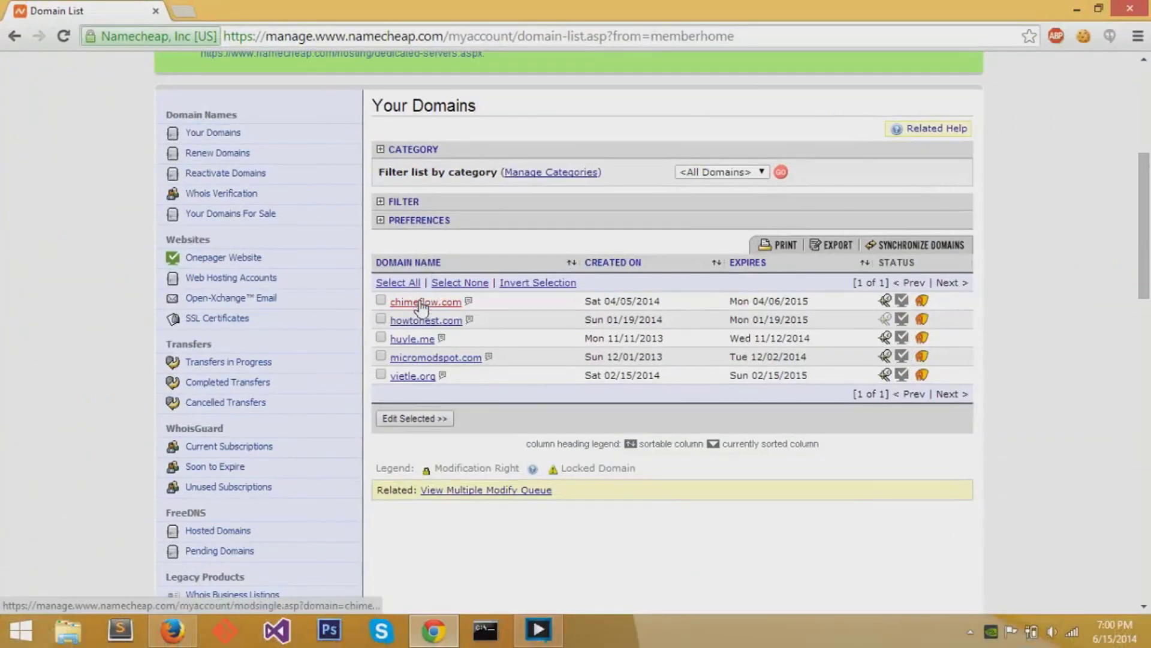
click(421, 304)
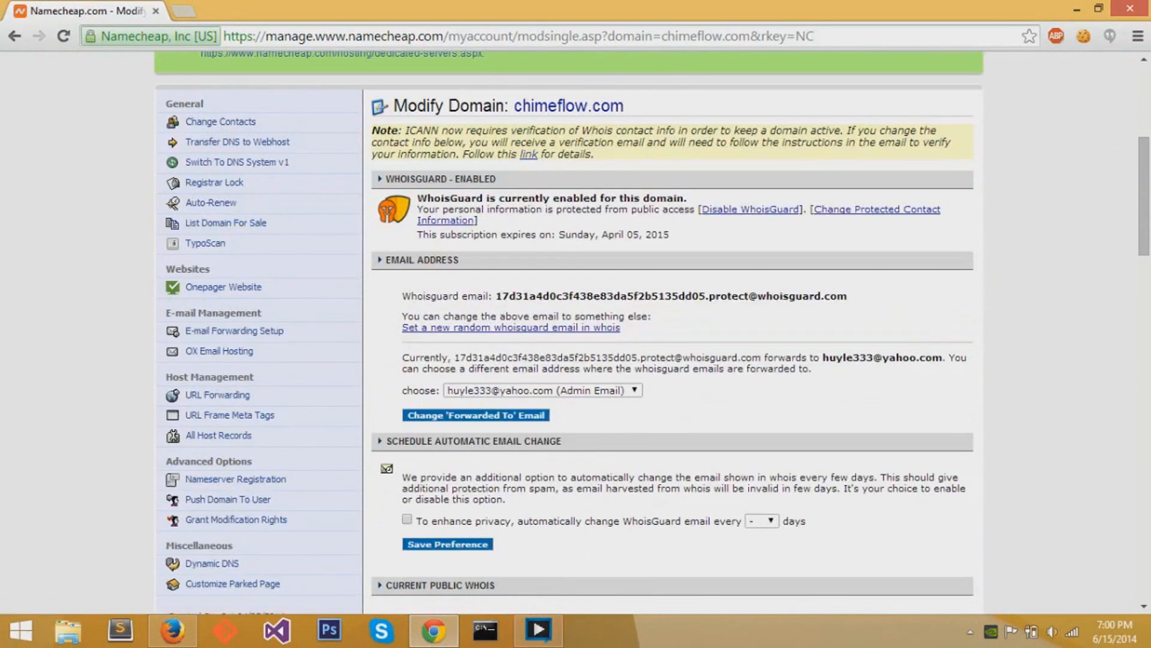
scroll(378, 395, down, 1)
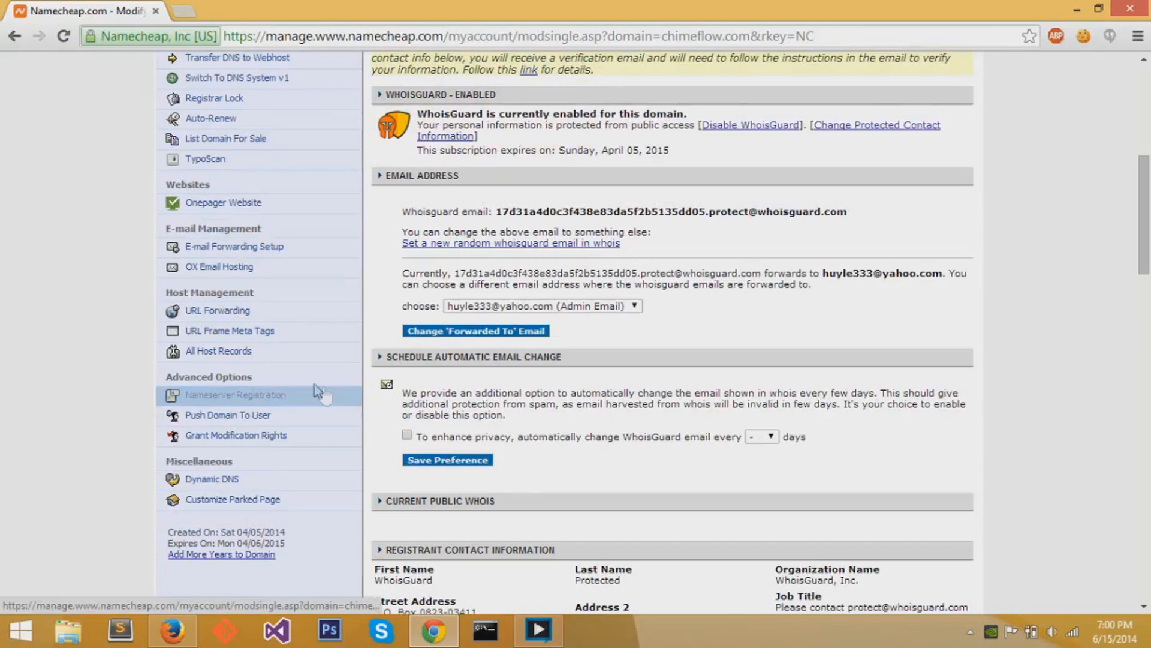
scroll(252, 311, up, 1)
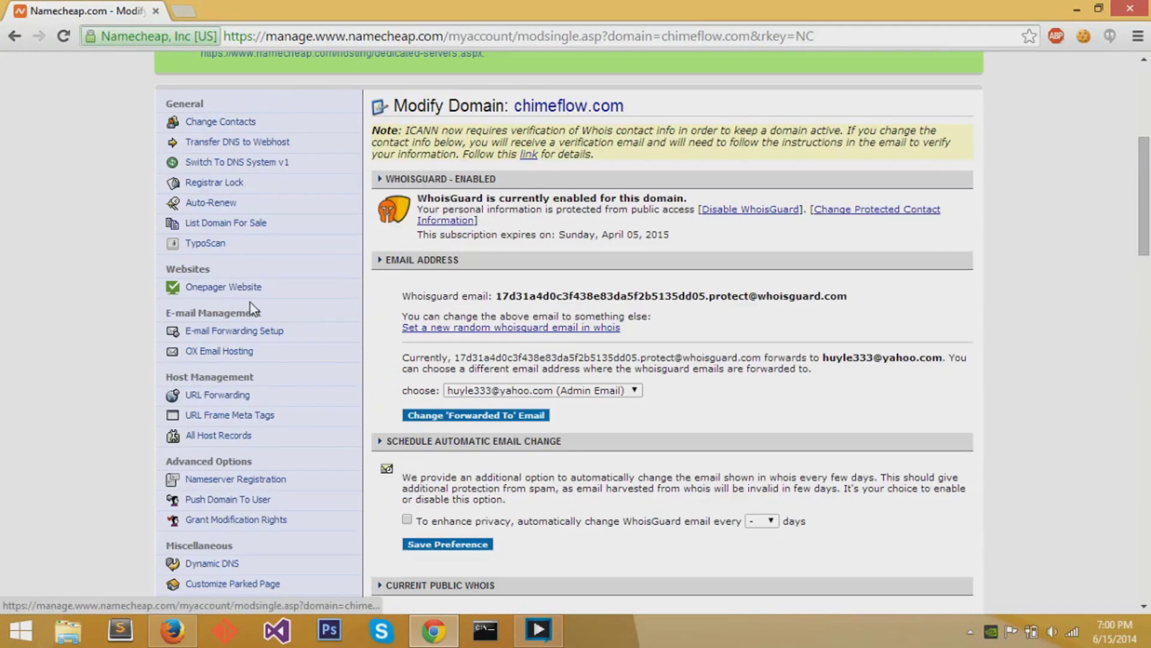
click(255, 439)
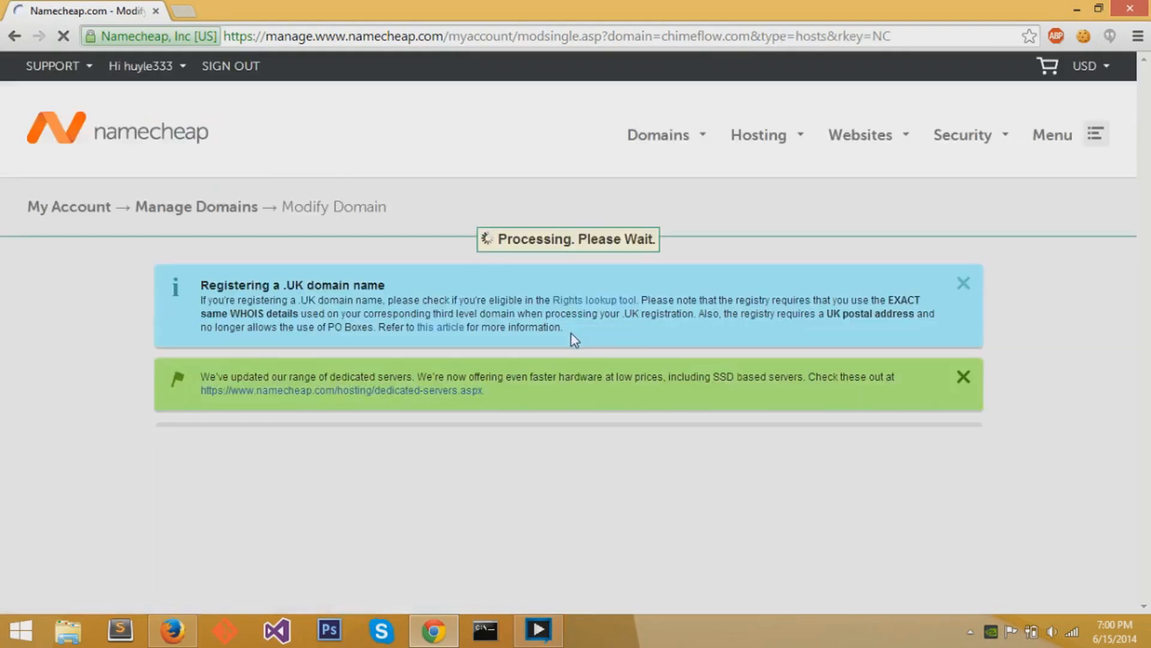
scroll(572, 336, down, 5)
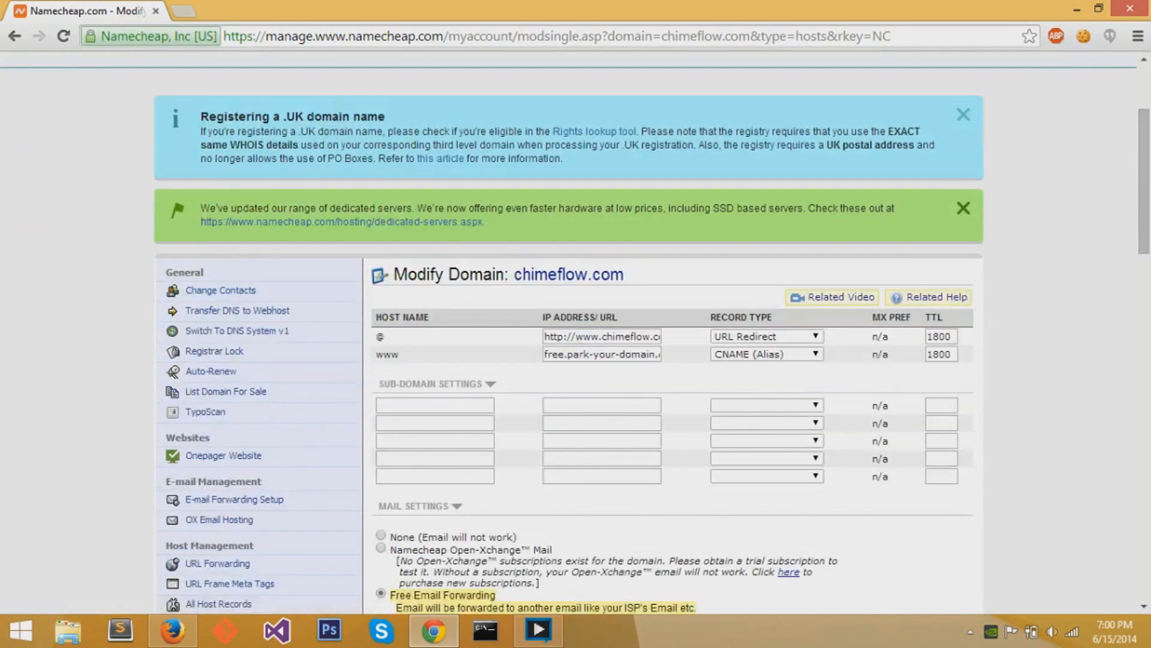
scroll(571, 334, down, 2)
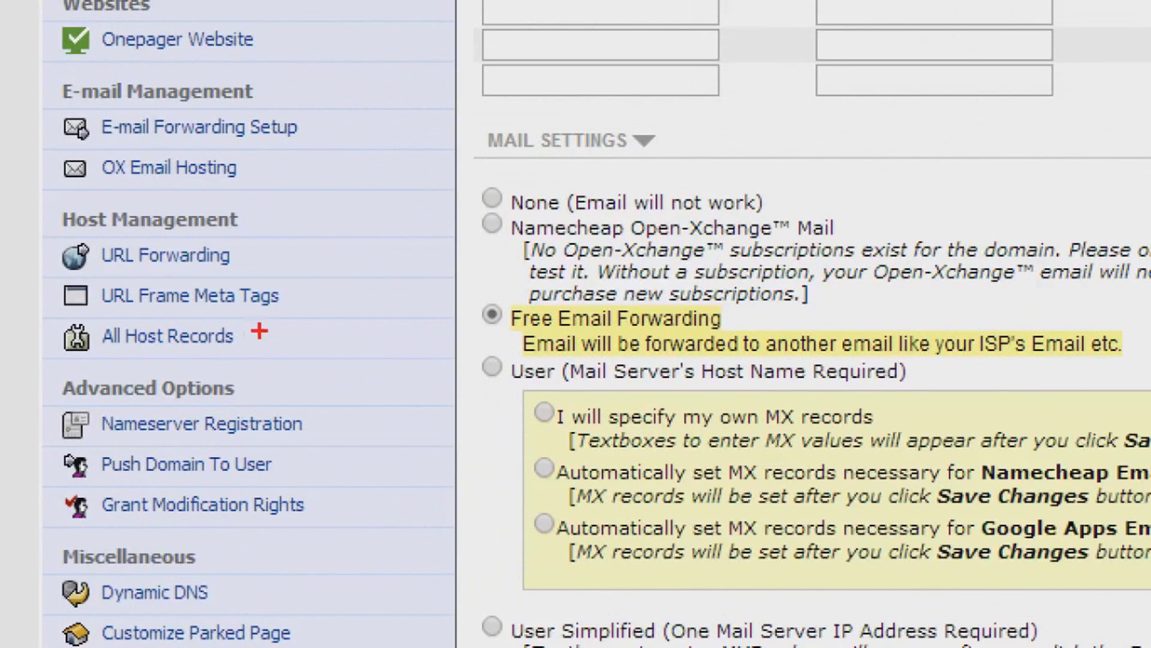
mouse_move(257, 332)
mouse_down()
mouse_move(183, 364)
mouse_move(252, 324)
mouse_up()
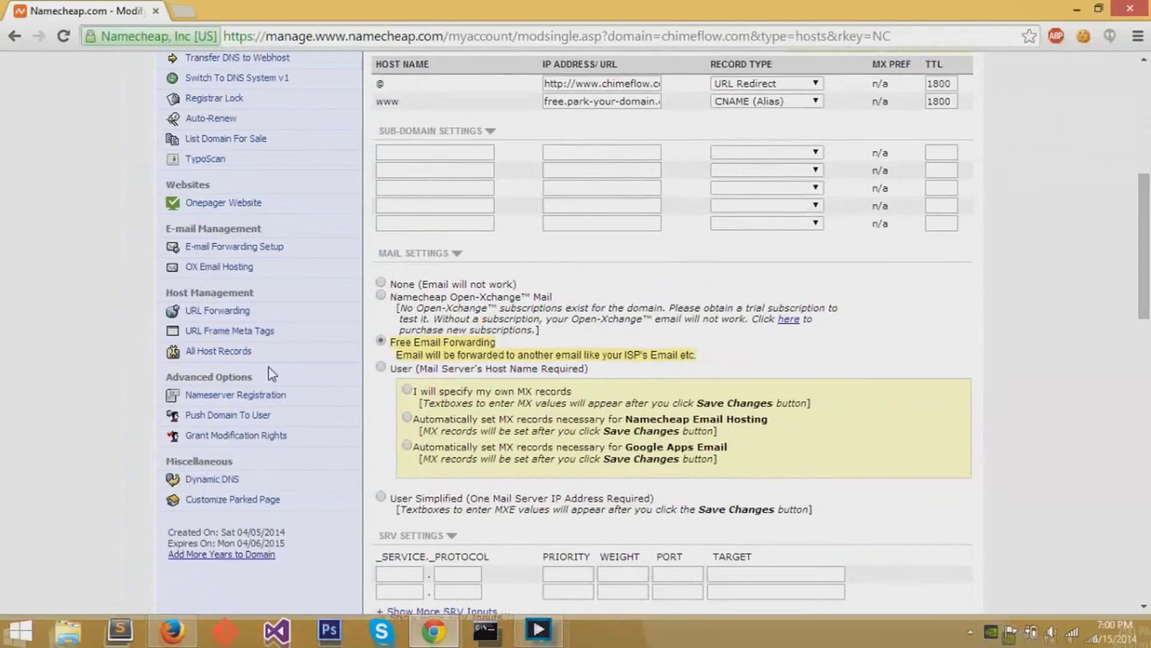
scroll(272, 373, down, 5)
scroll(272, 373, up, 10)
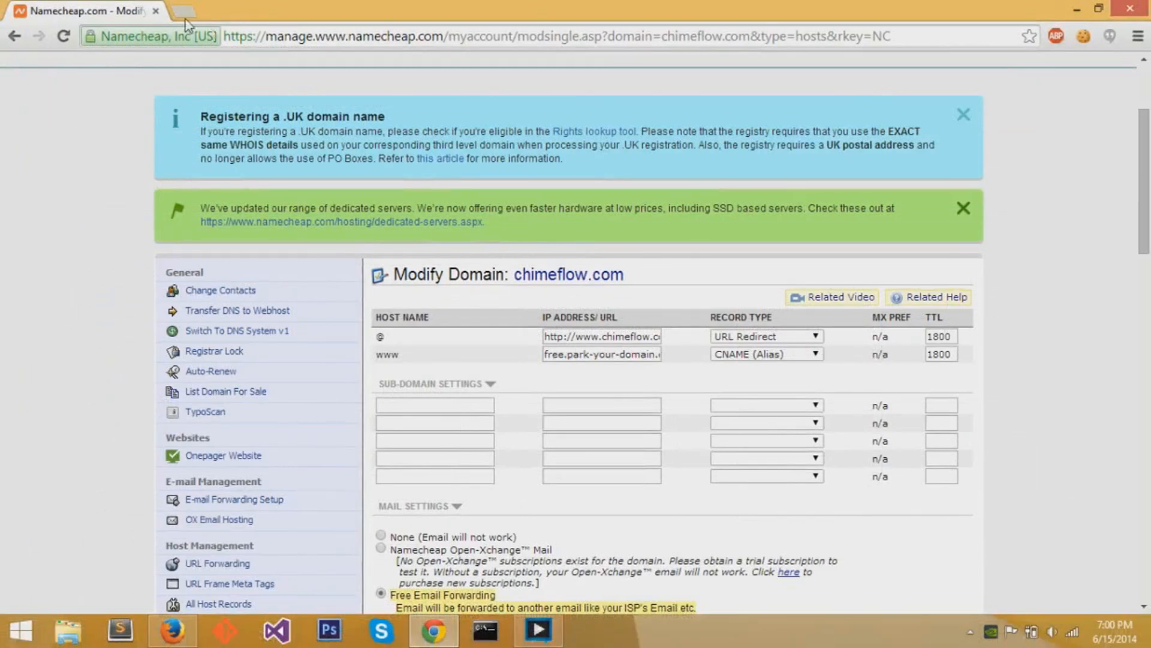
Find aws.amazon.com in a new tab and head to the AWS Management Console
click(188, 10)
text(amazon )
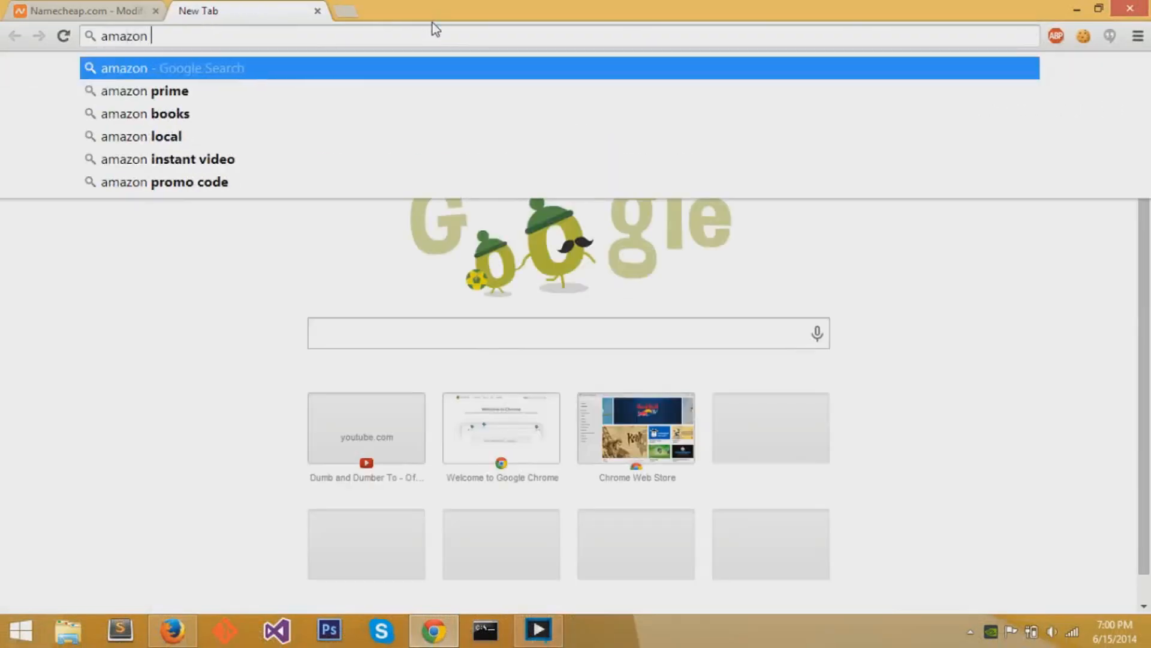
text(web services)
key(Return)
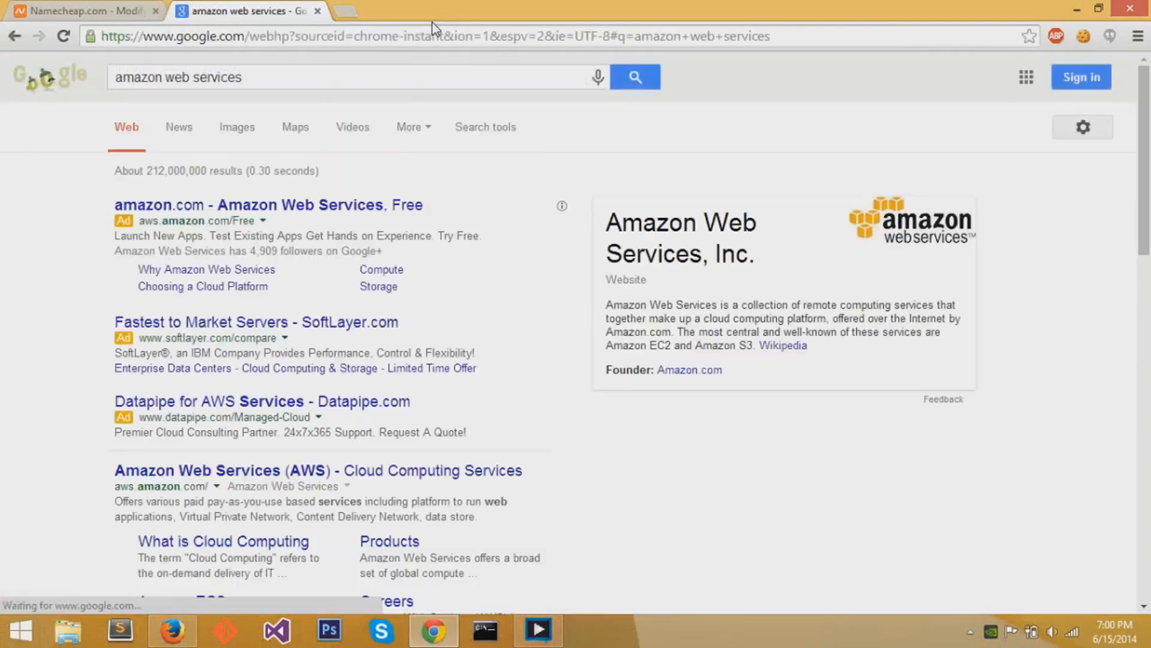
click(334, 471)
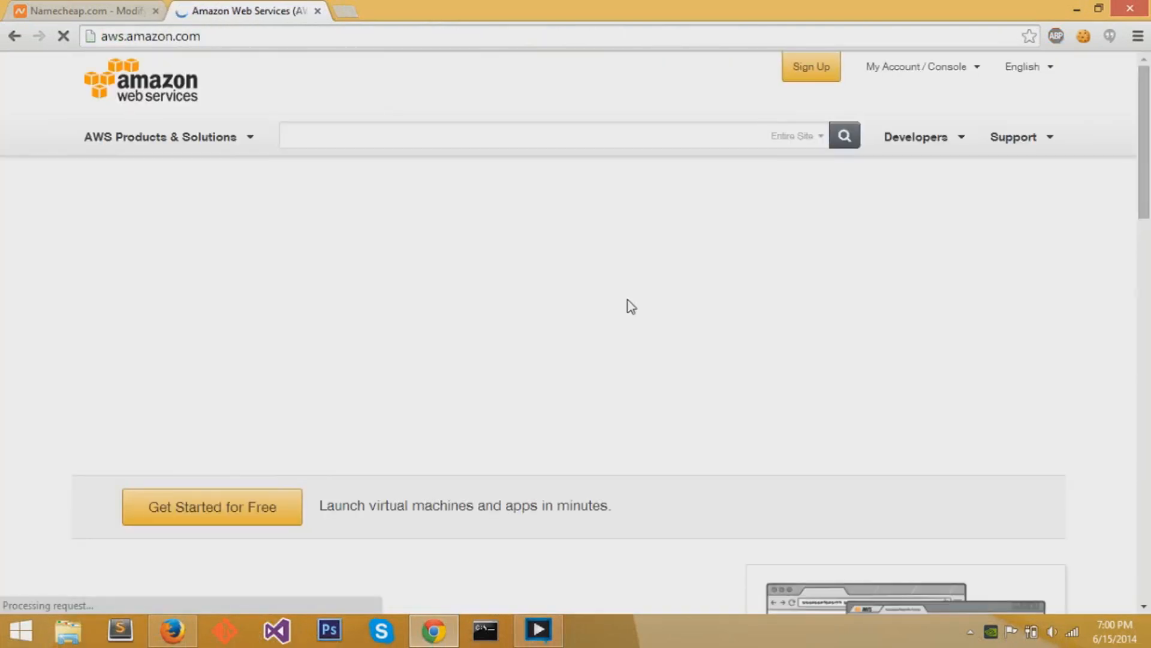
click(922, 66)
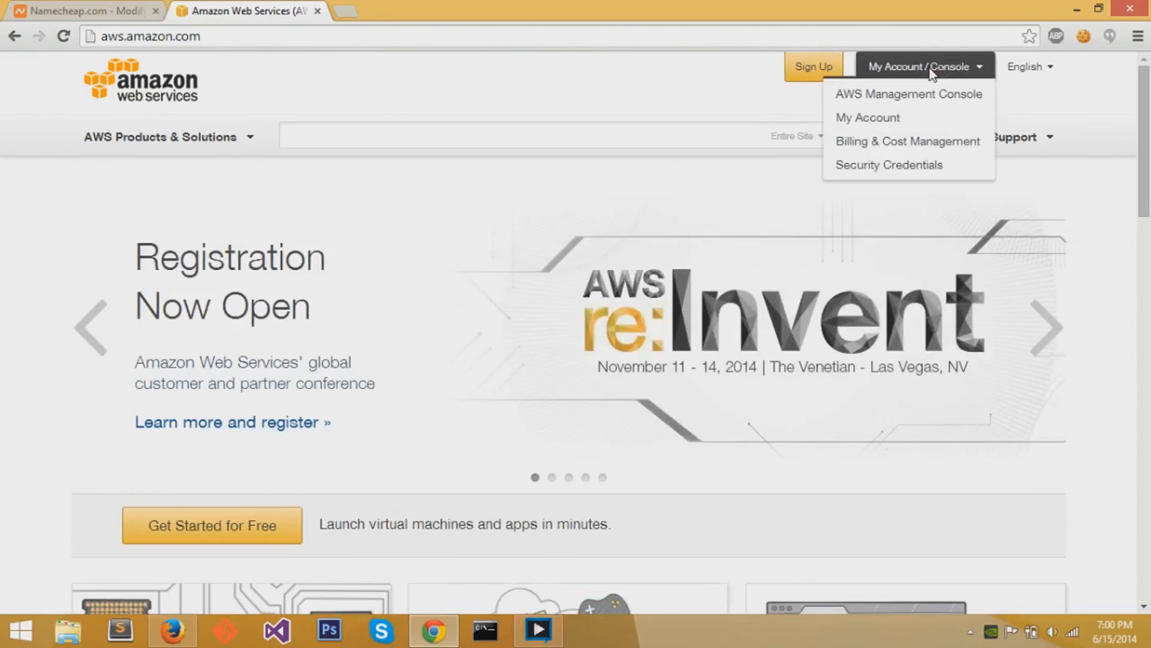
click(922, 66)
click(923, 67)
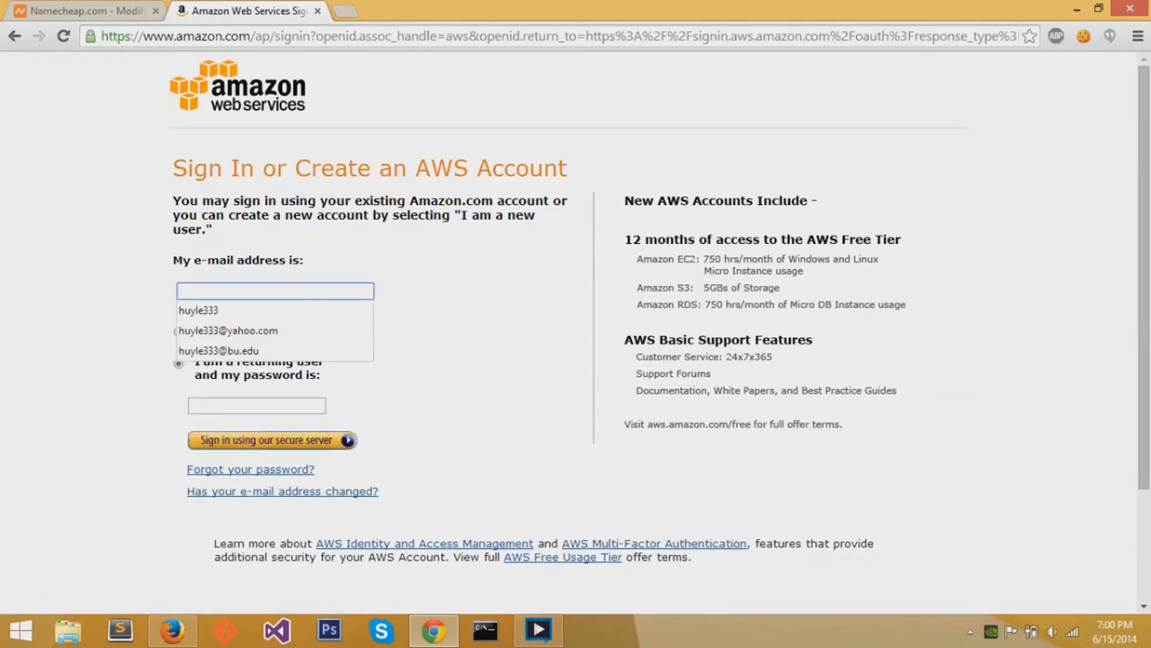
Sign in to AWS with the saved account e-mail and password
click(233, 330)
click(257, 405)
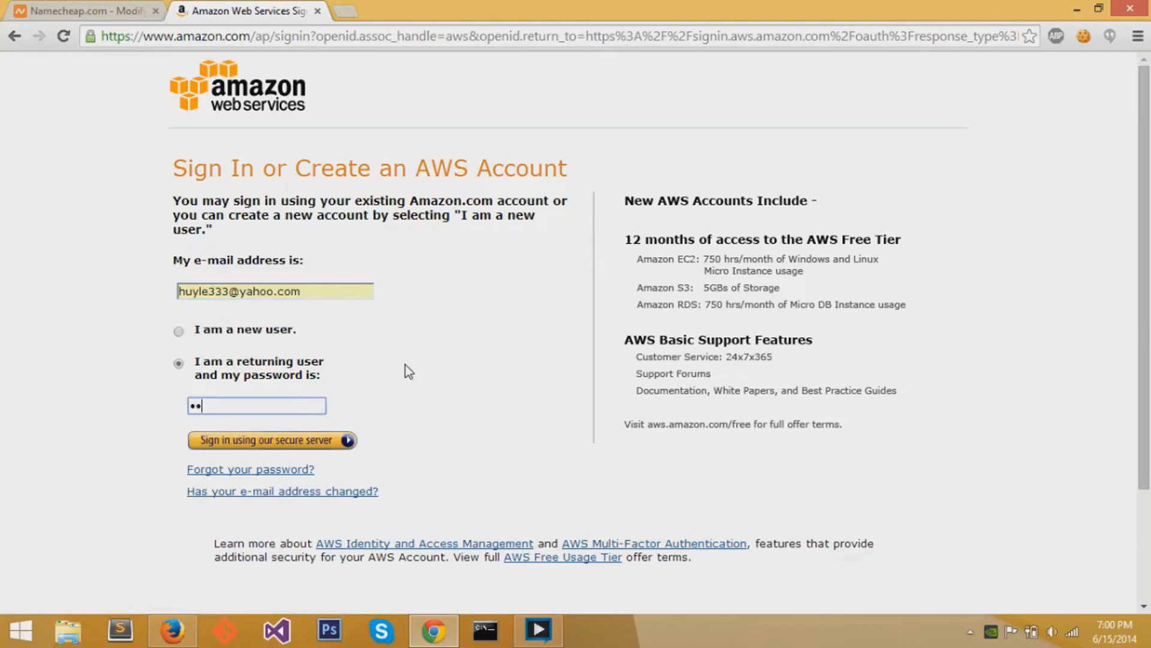
text(••••••••••)
key(Return)
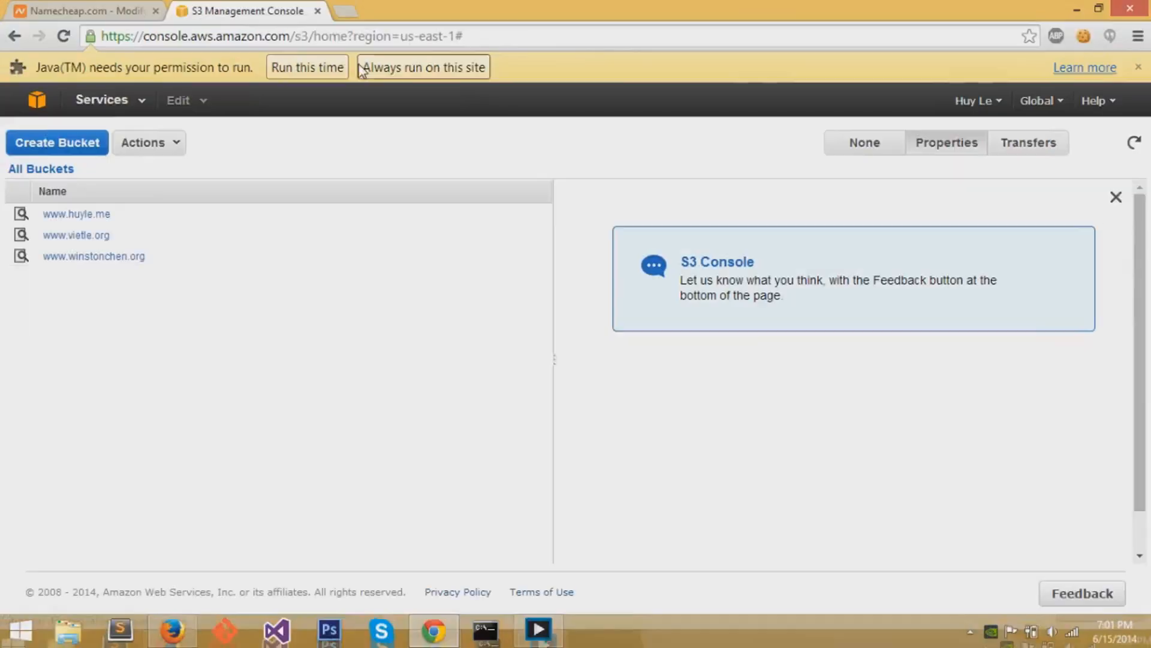
click(594, 88)
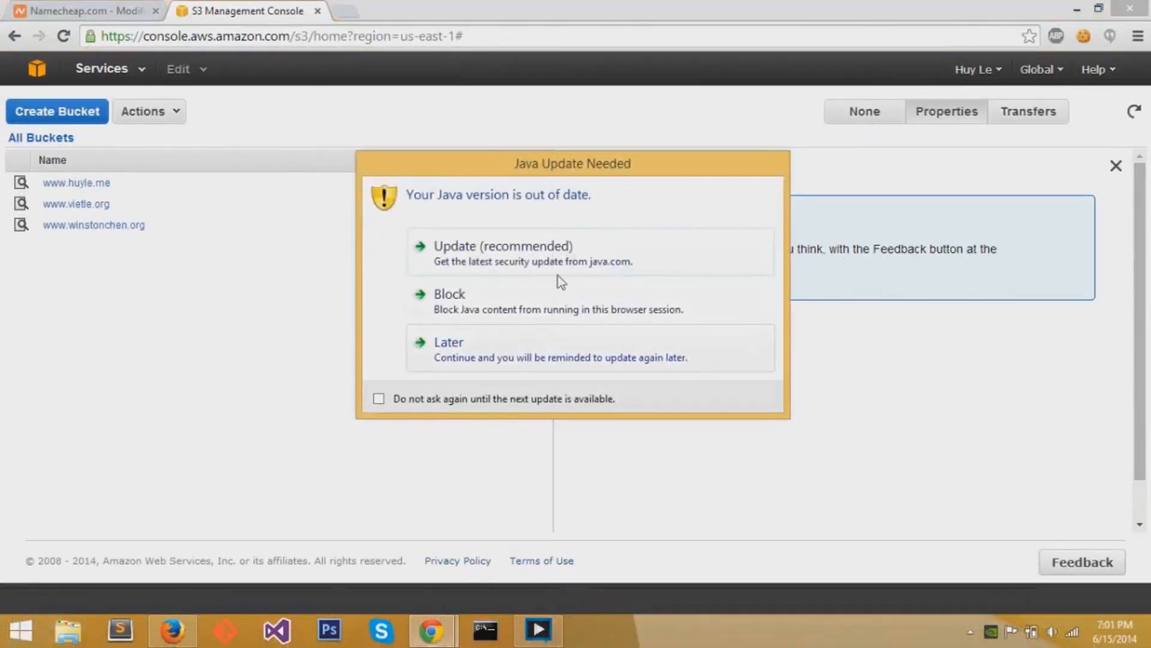
click(460, 346)
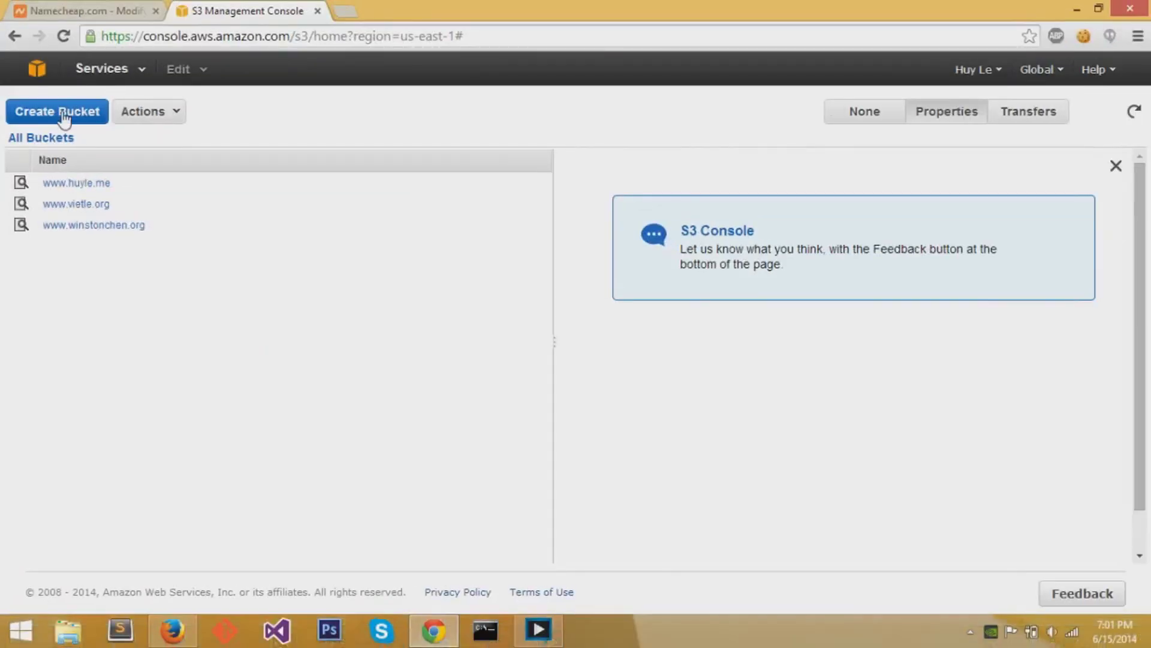
click(115, 111)
text(www.chimefl)
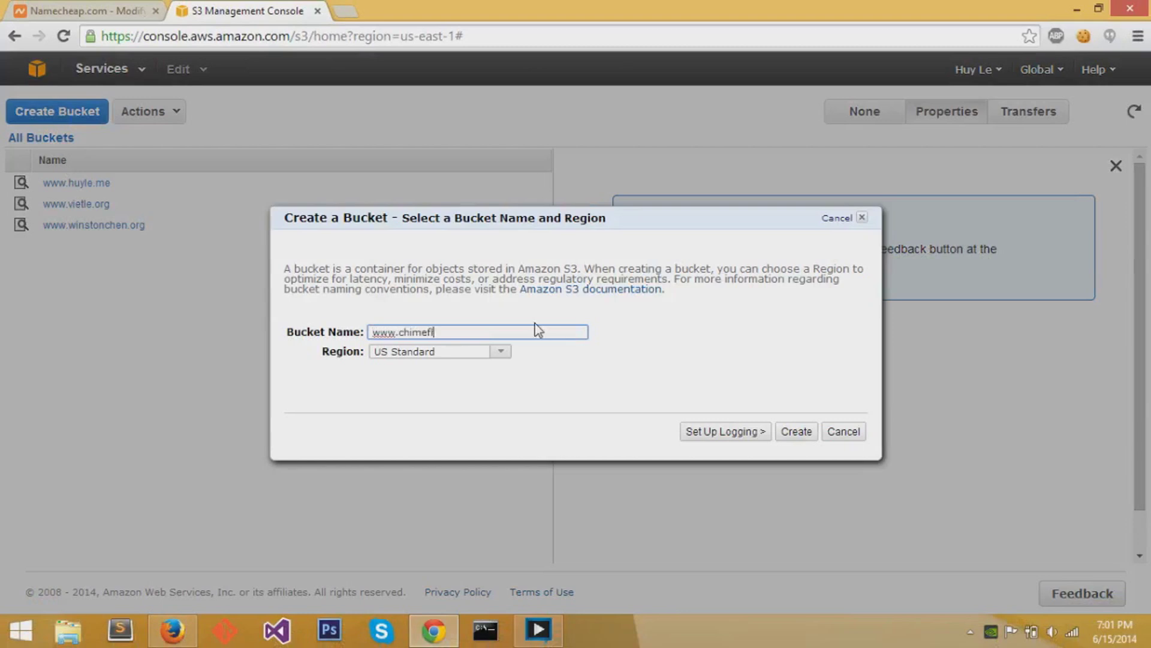
text(ow.com)
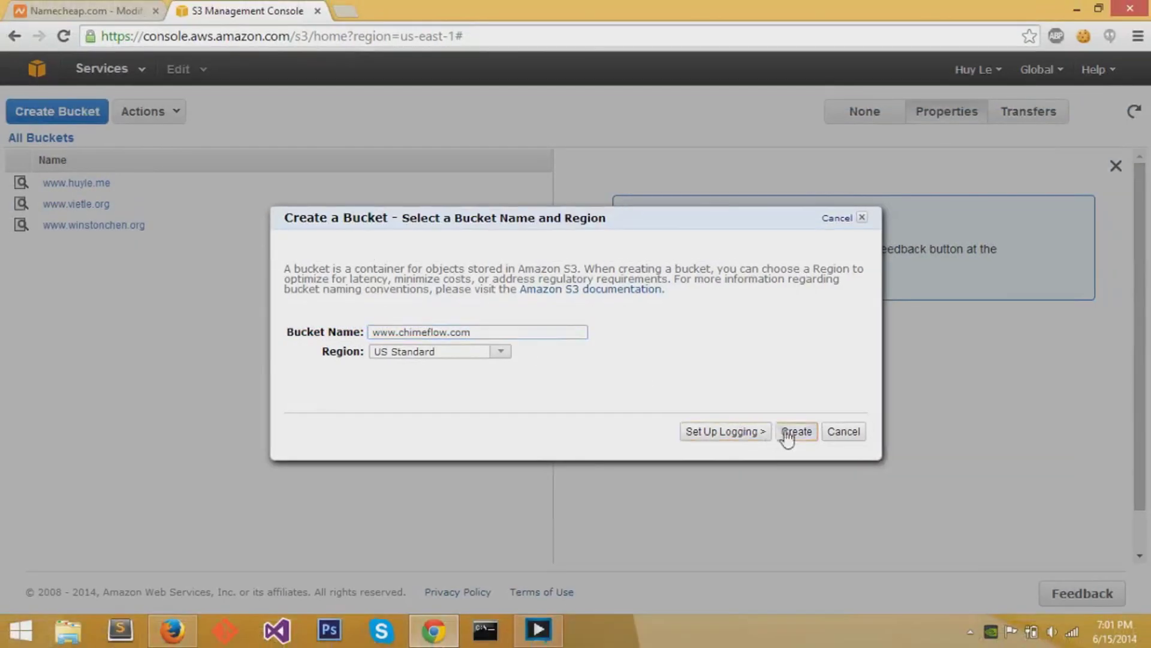
click(792, 435)
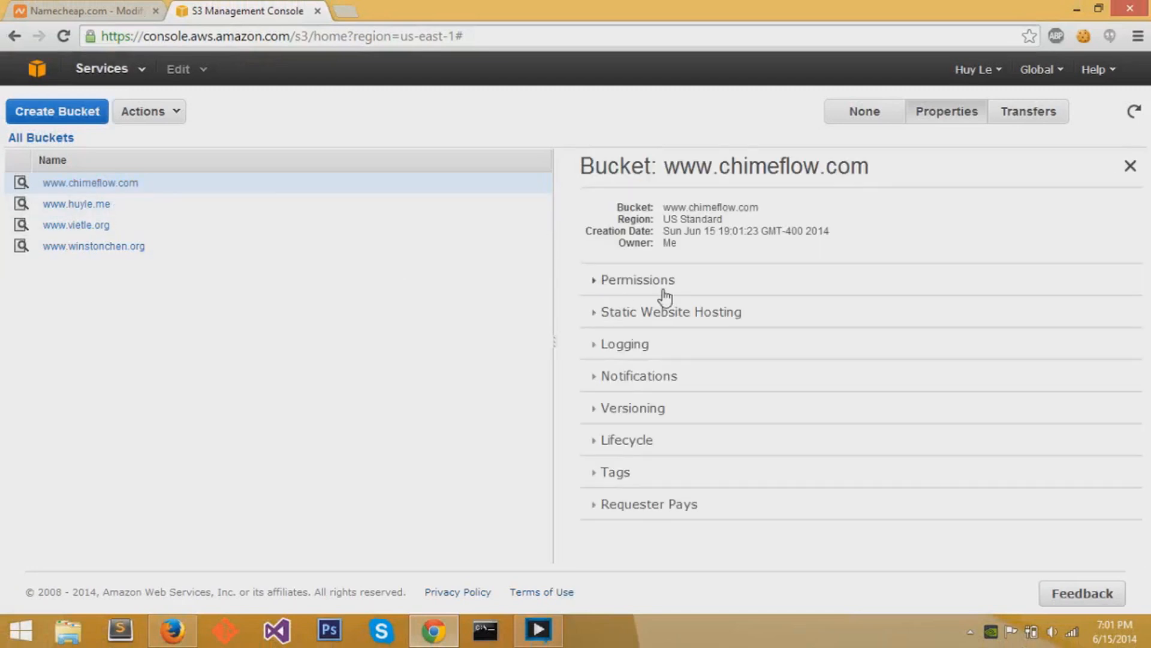
click(185, 207)
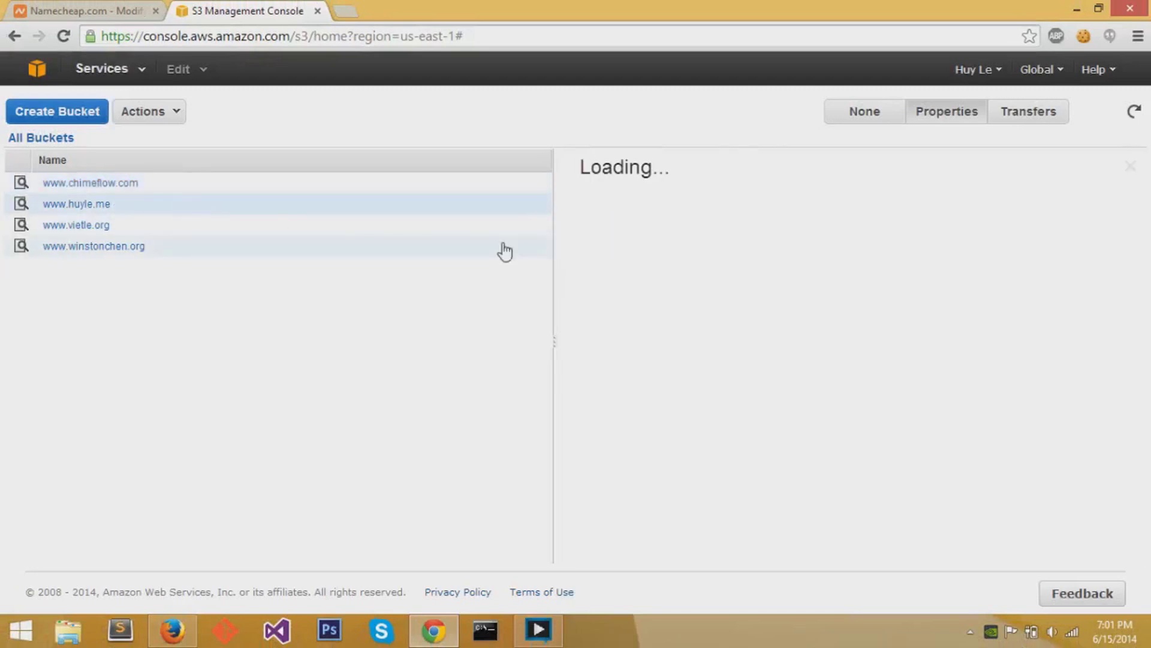
click(666, 290)
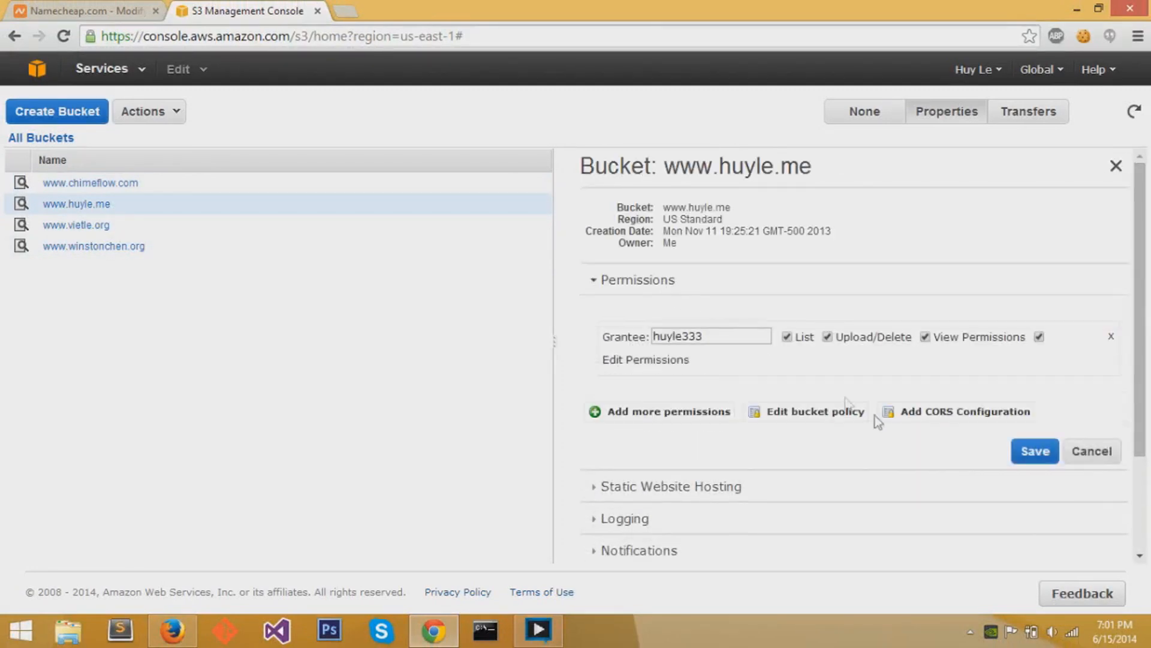
click(815, 414)
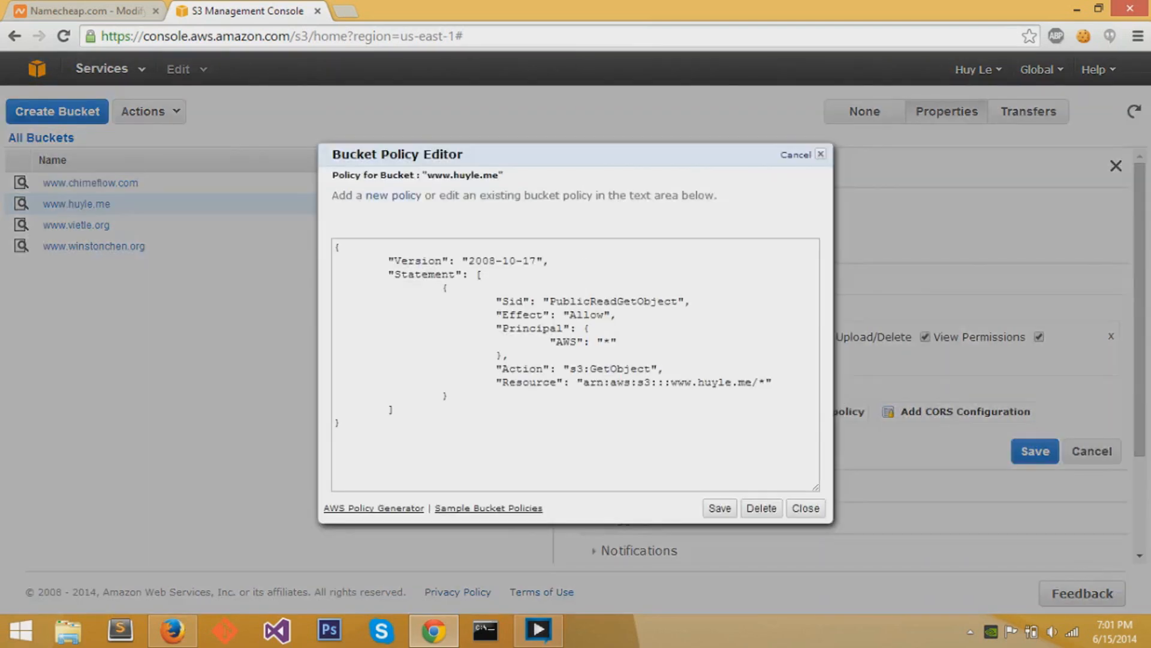
drag(397, 424, 335, 244)
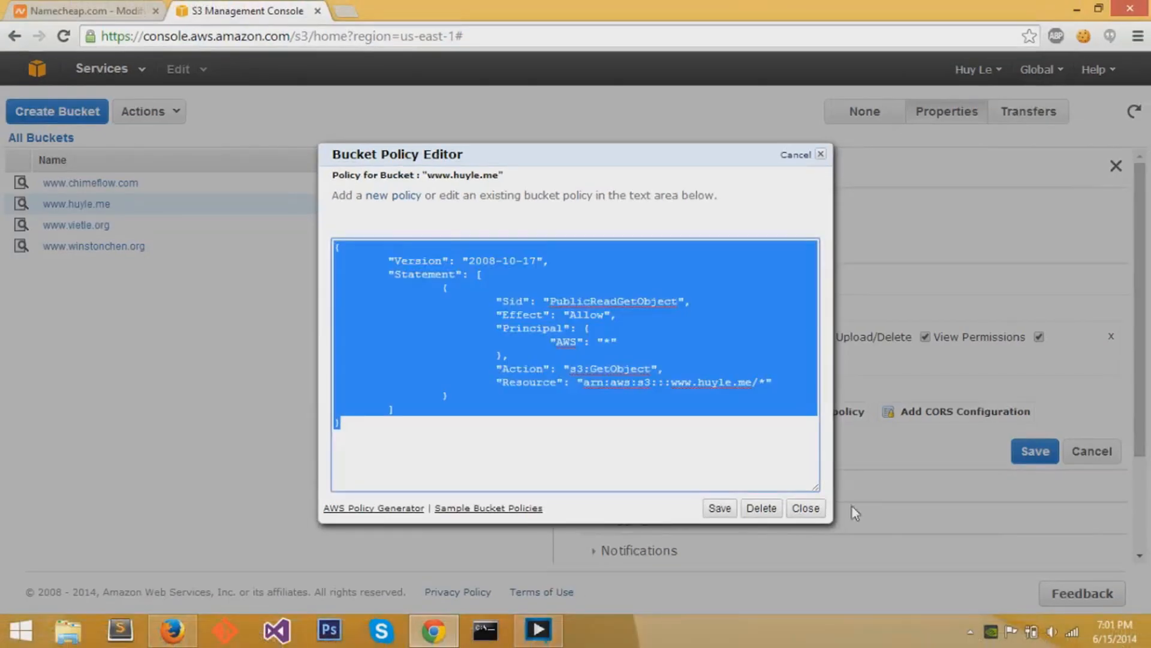
right_click(599, 27)
click(665, 115)
click(805, 508)
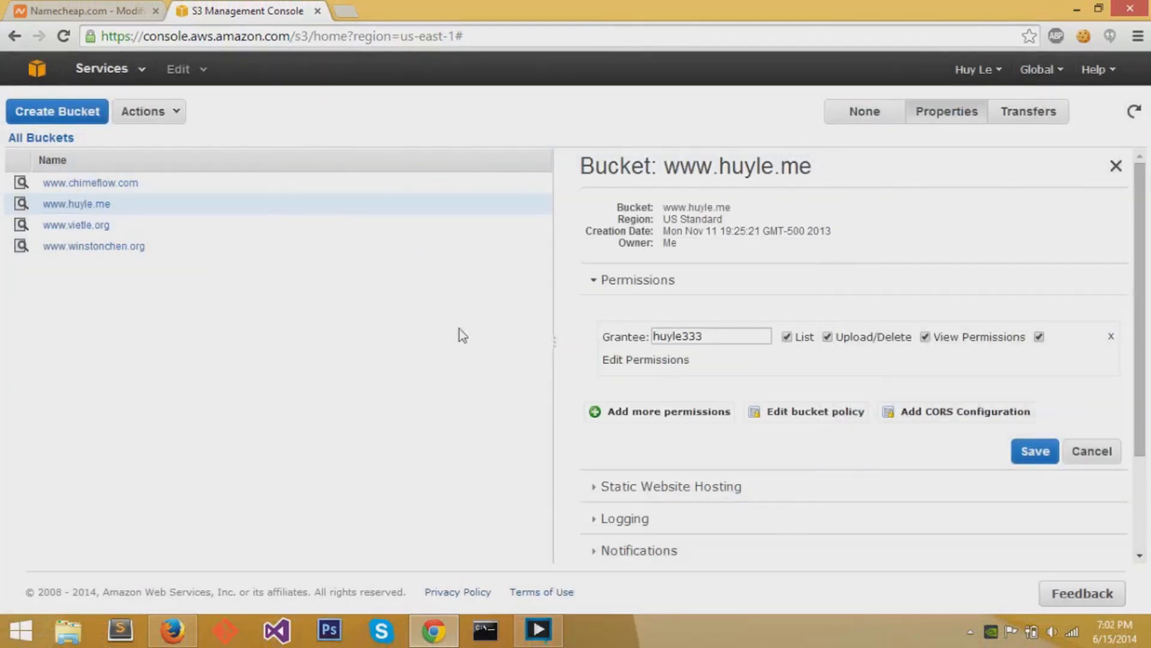
click(229, 185)
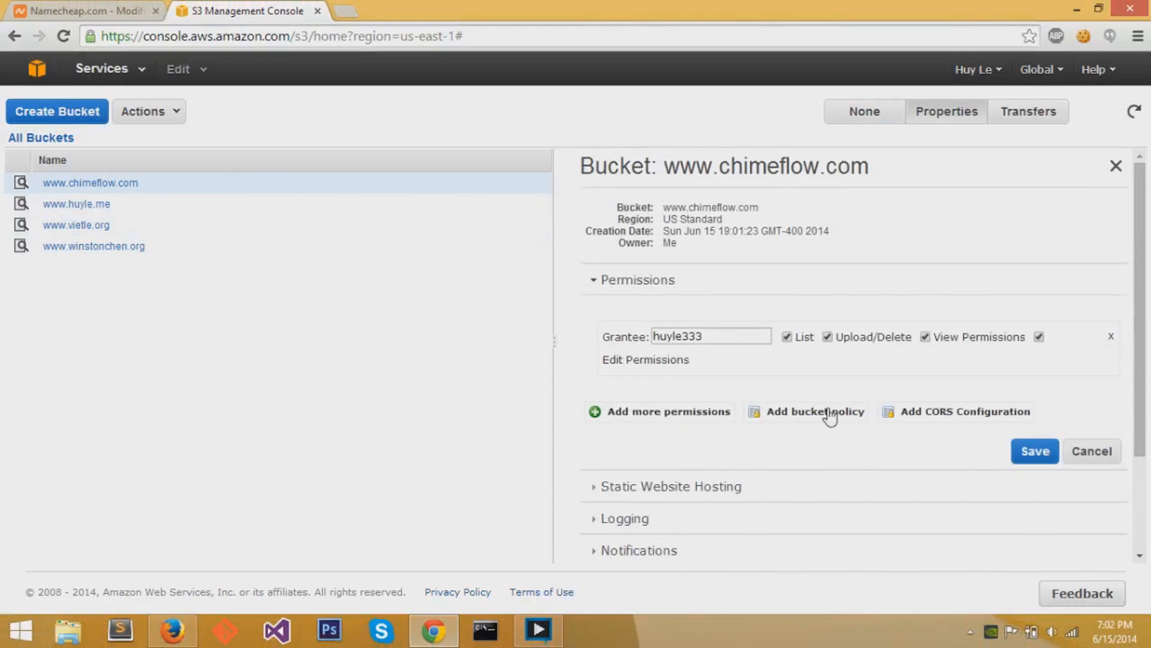
click(829, 416)
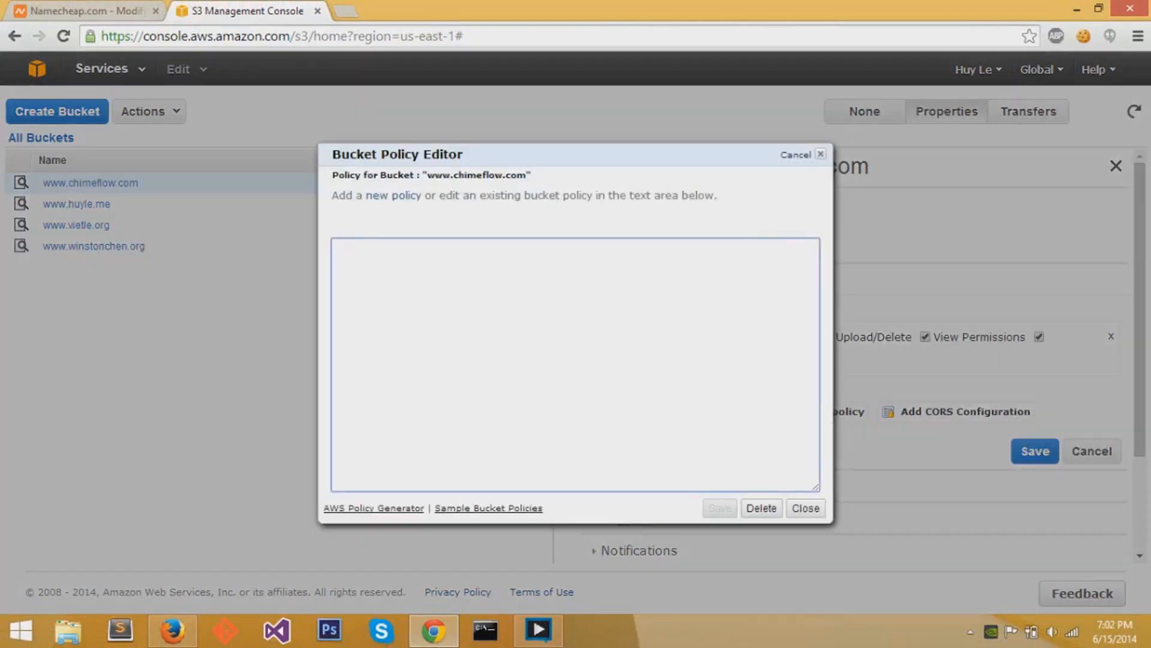
key(ctrl+v)
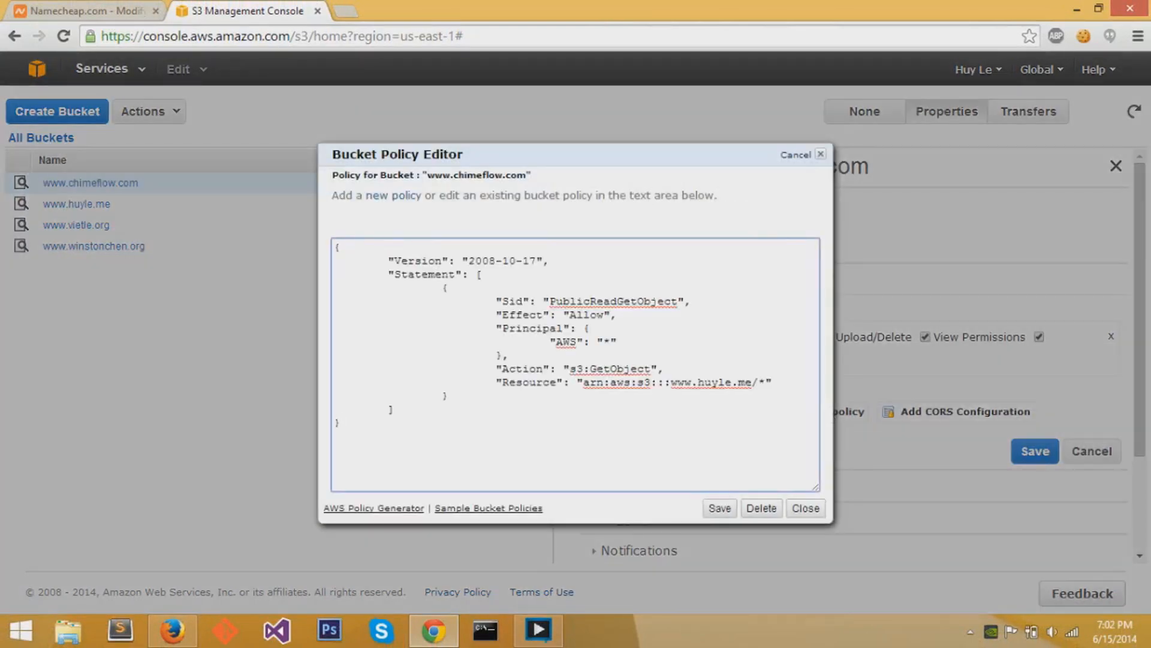
key(shift+Left)
key(shift+Left)
key(shift+Left)
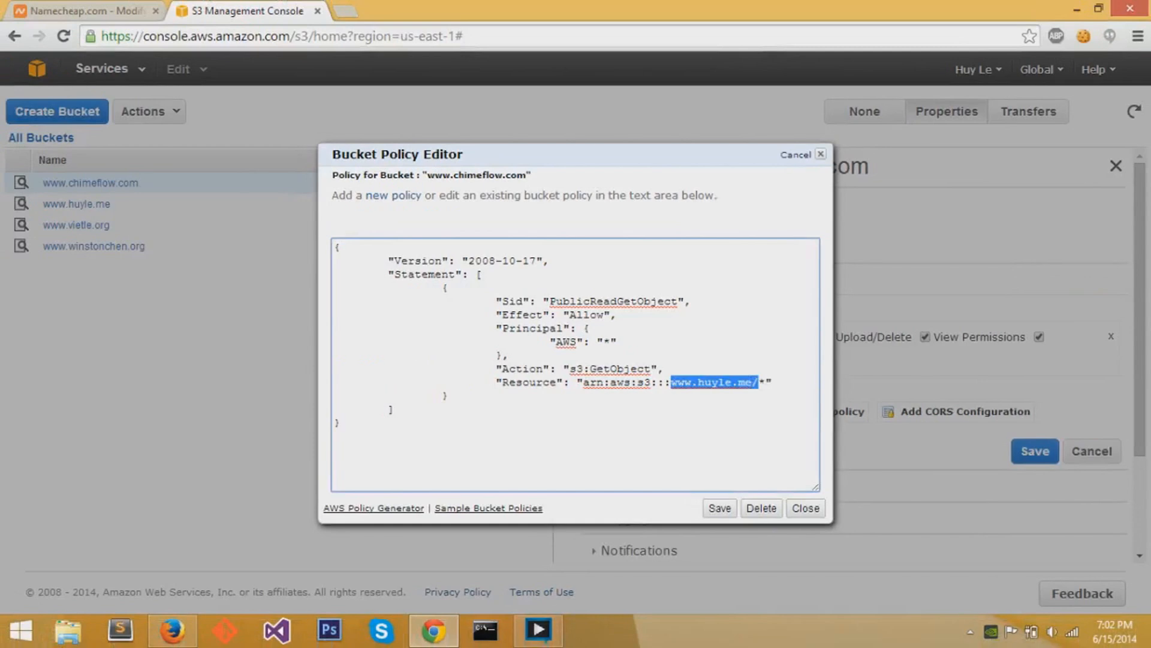
text(www.chimeflow)
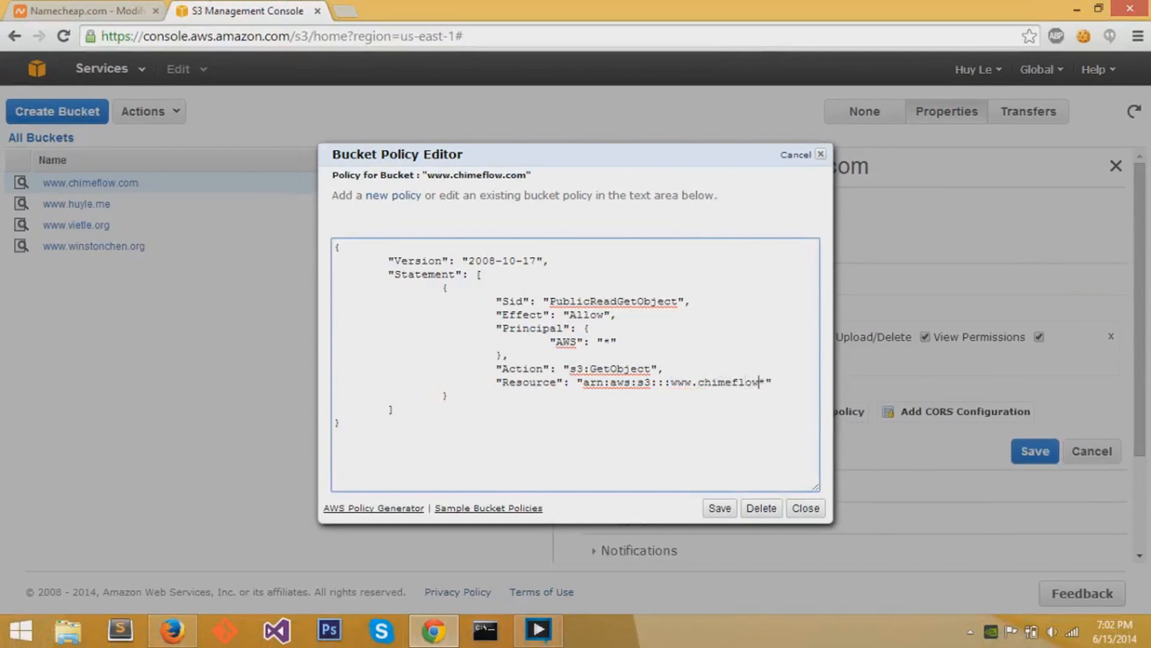
text(.com/)
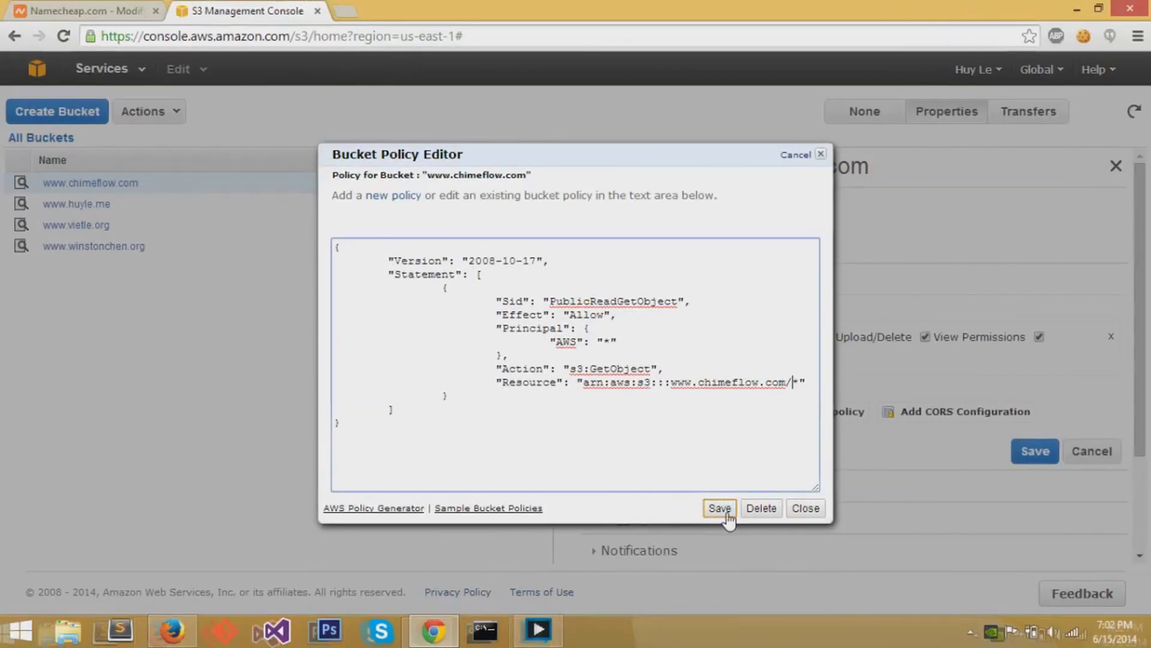
click(713, 504)
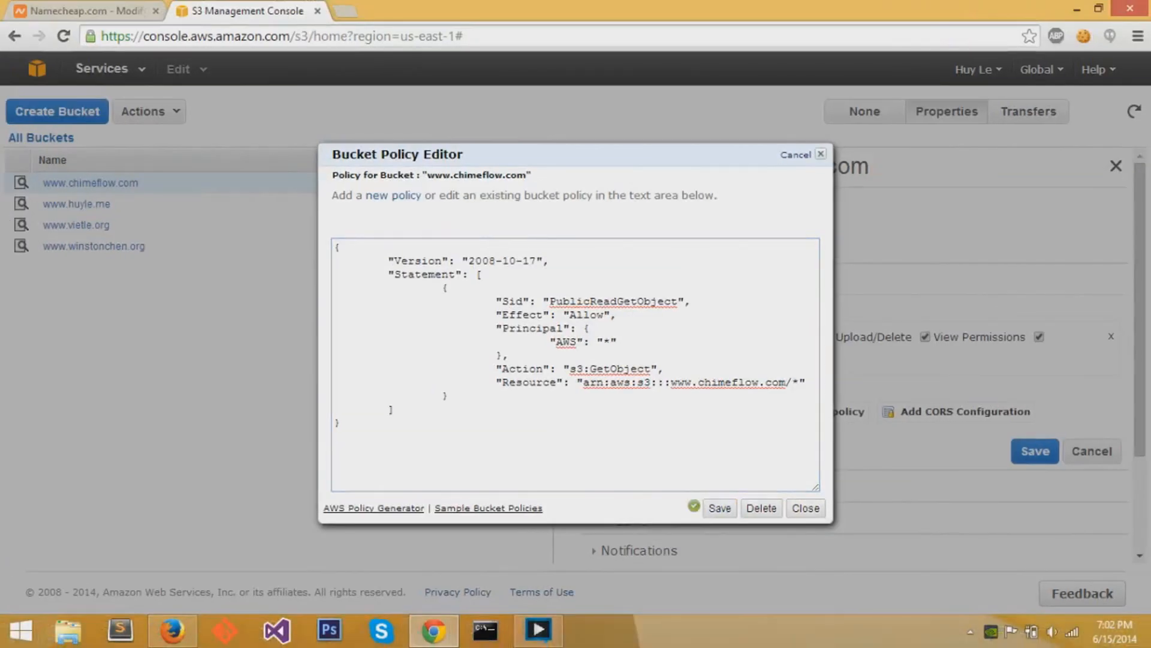
Enable static website hosting with index document index.html, save, and select the endpoint address
click(803, 508)
click(737, 517)
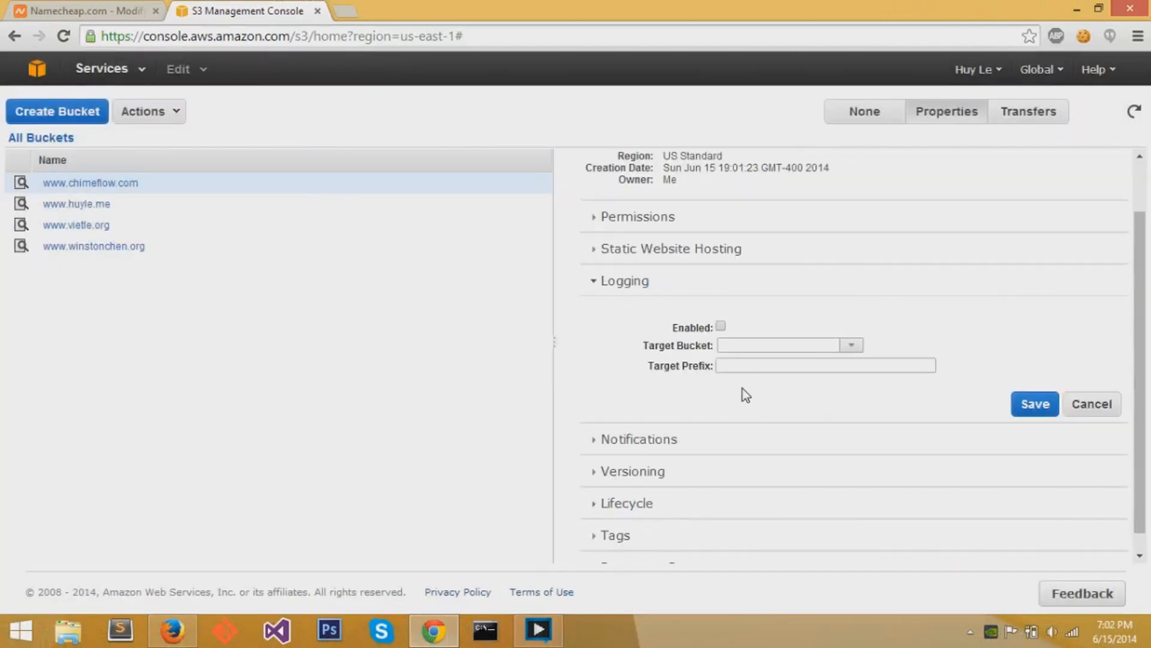
click(677, 250)
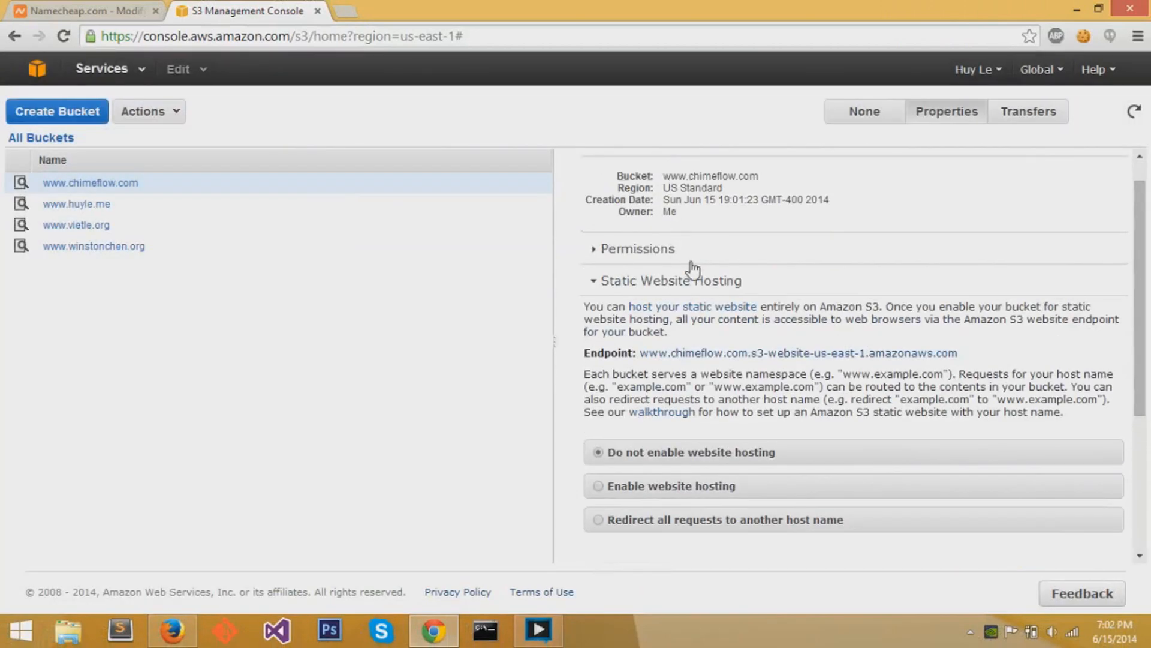
scroll(711, 296, down, 2)
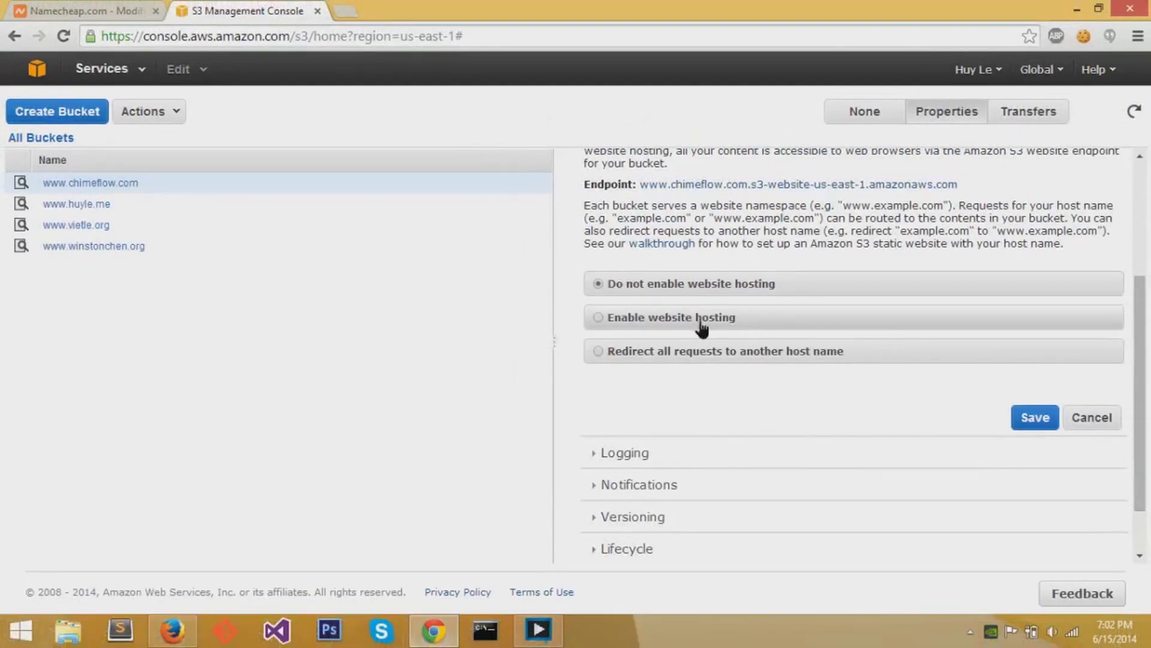
click(699, 324)
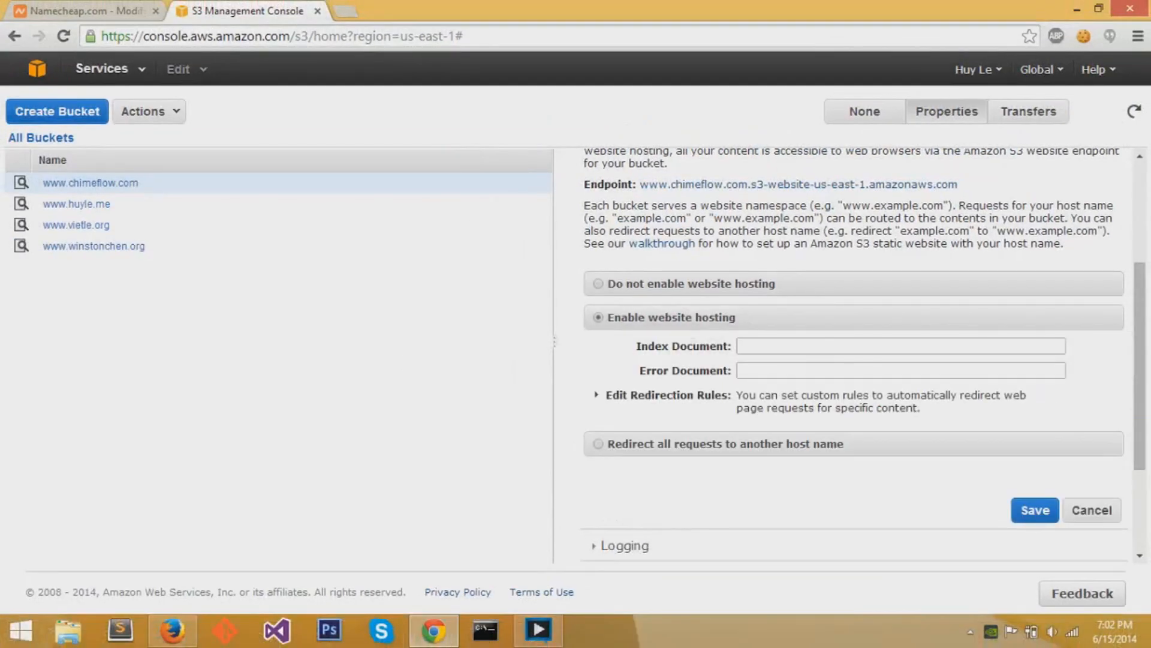
click(774, 346)
text(index.html)
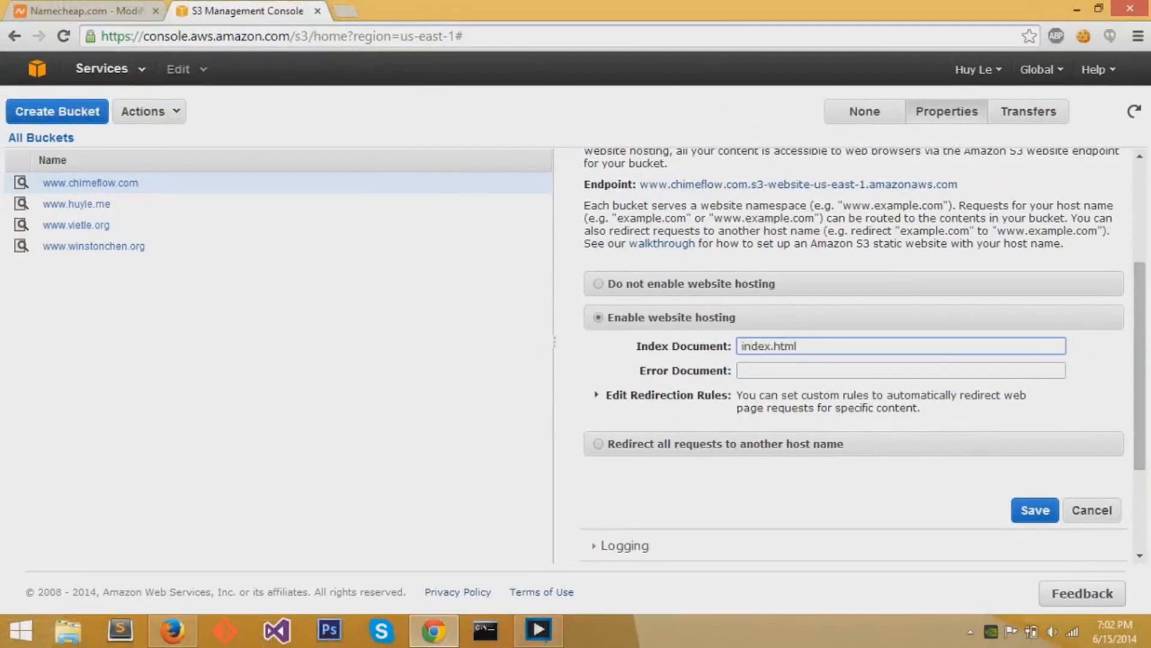
click(1016, 510)
scroll(917, 468, down, 2)
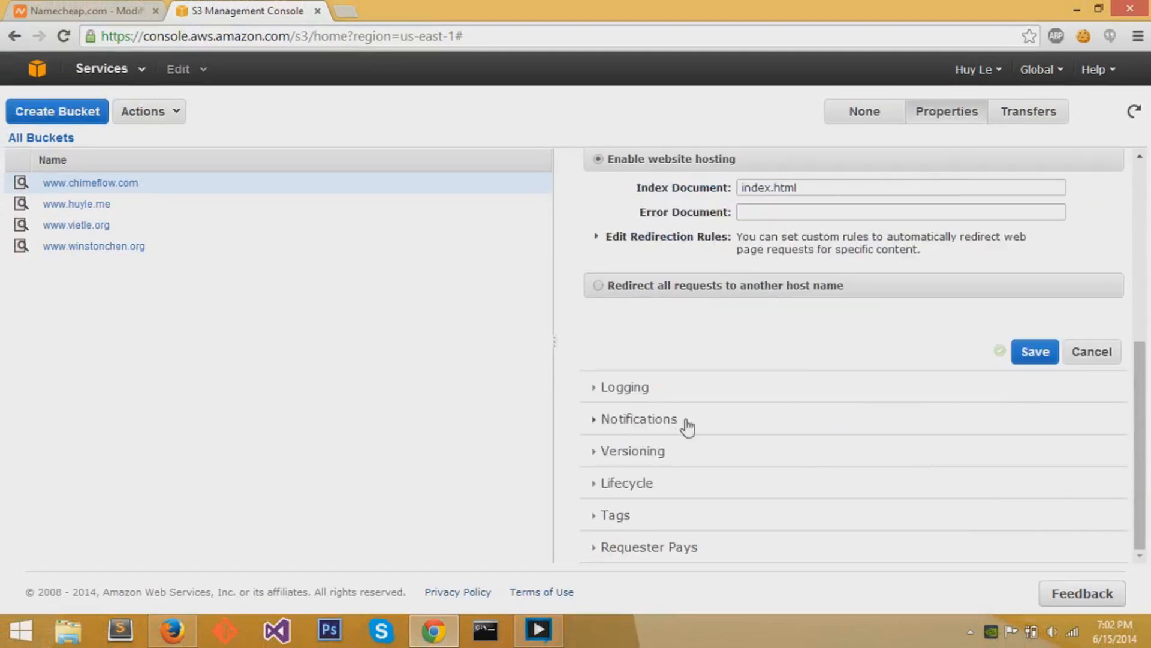
scroll(687, 425, up, 3)
scroll(686, 425, up, 2)
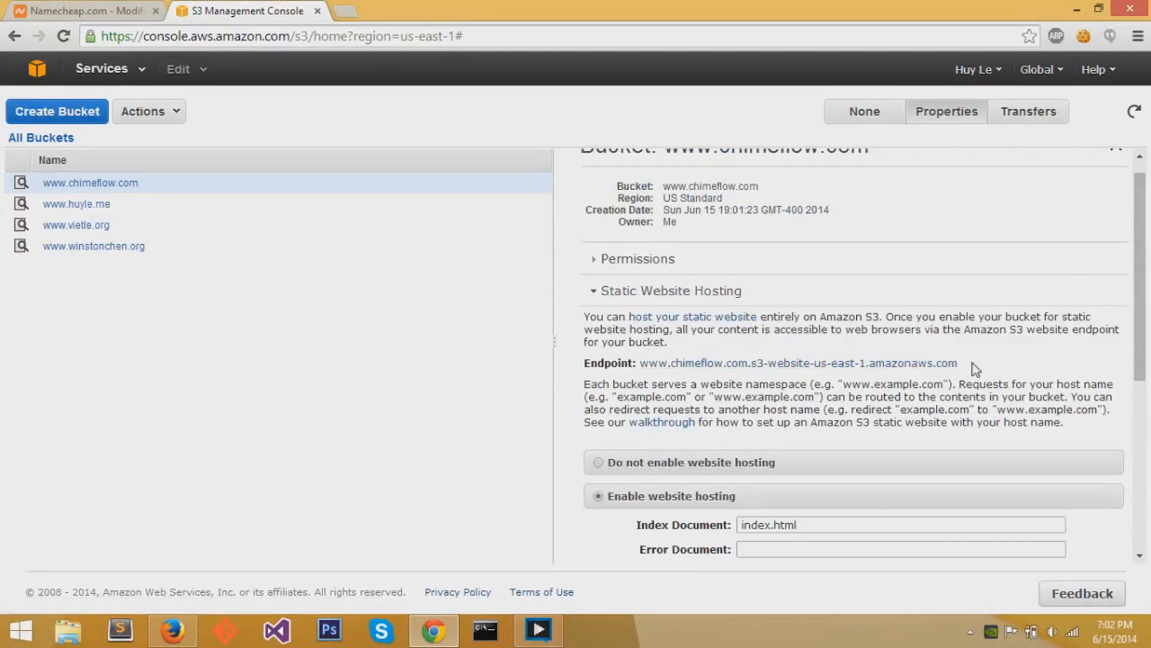
drag(961, 363, 667, 364)
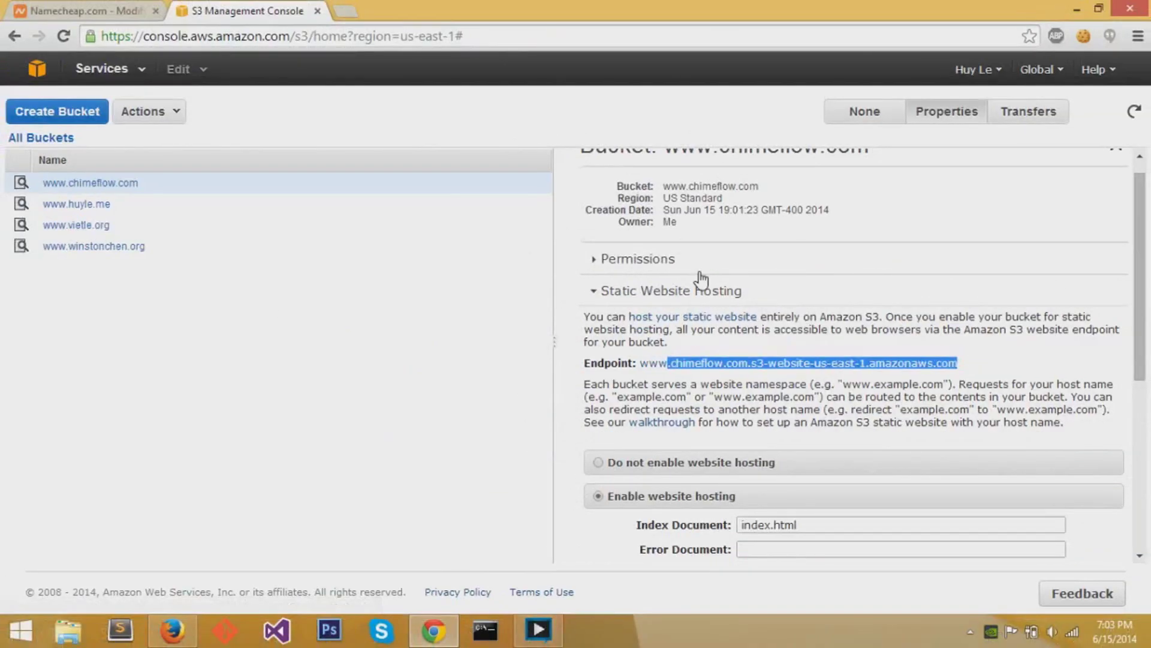
scroll(701, 279, up, 1)
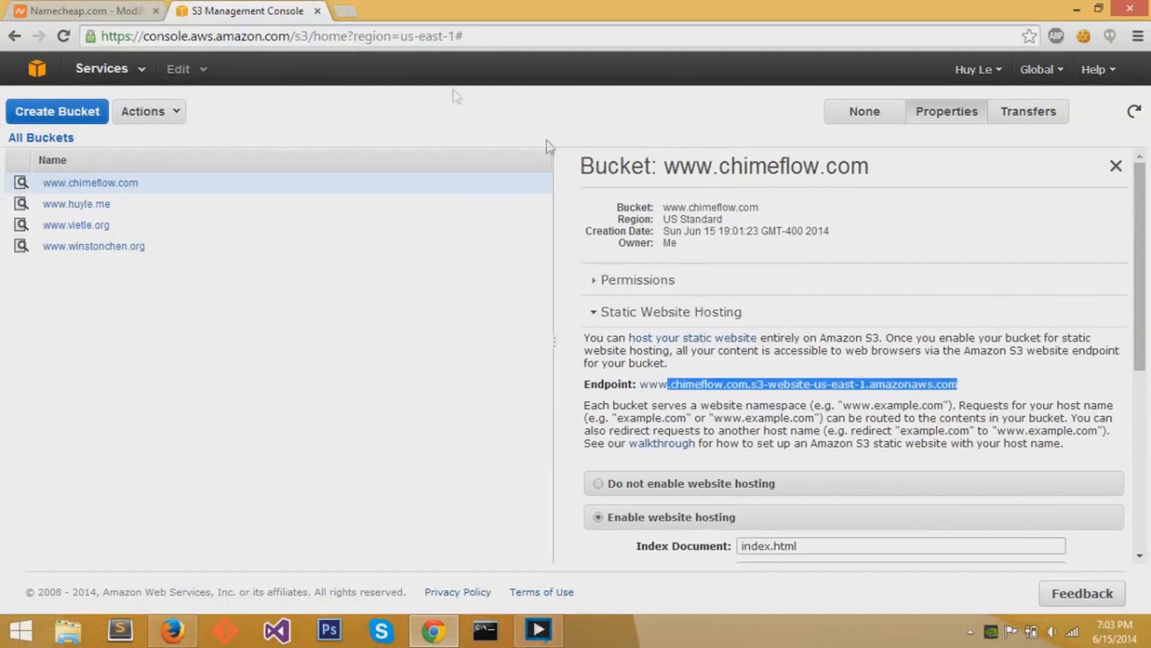
Paste the S3 endpoint into chimeflow.com's www record and save; Namecheap rejects it
click(98, 10)
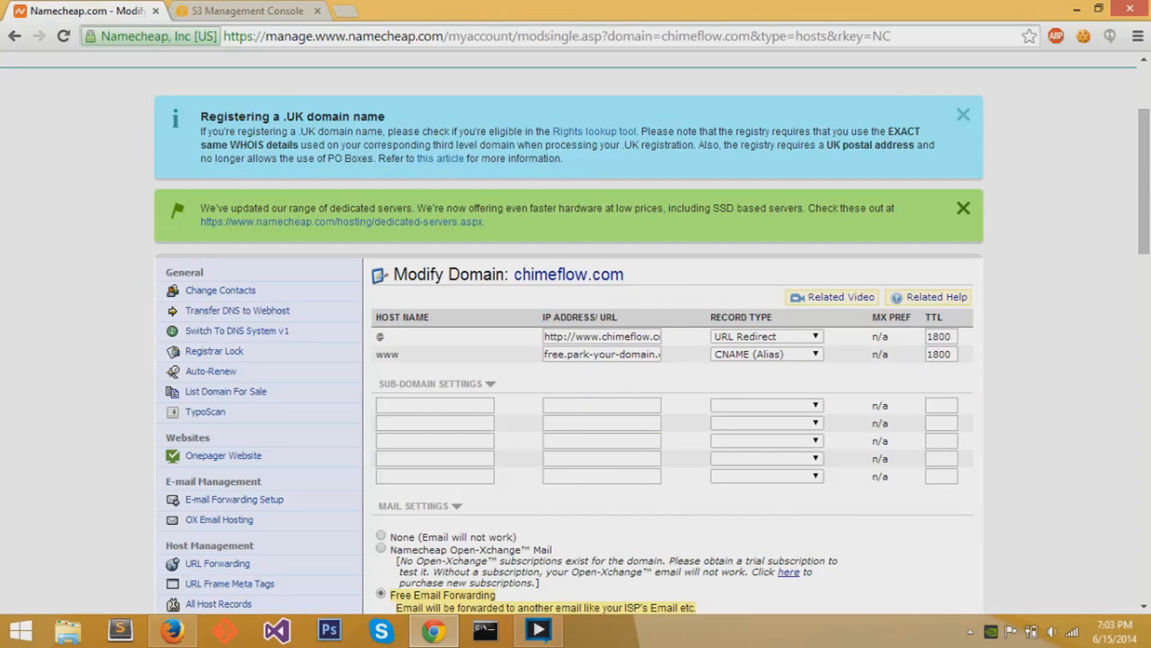
triple_click(601, 353)
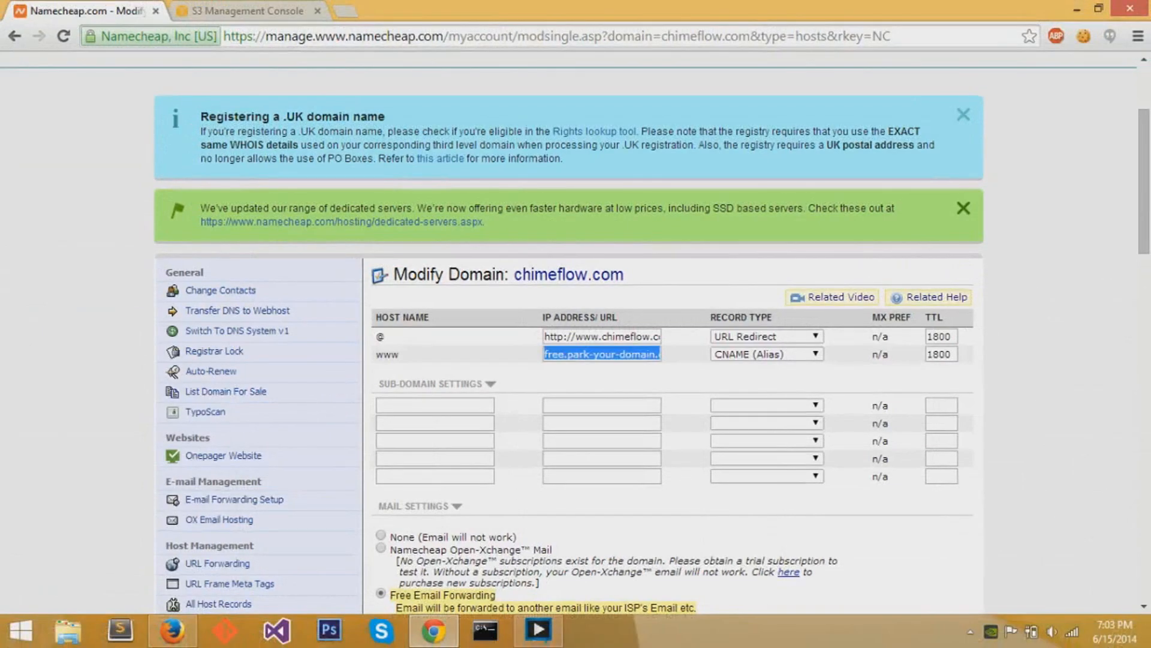
triple_click(617, 353)
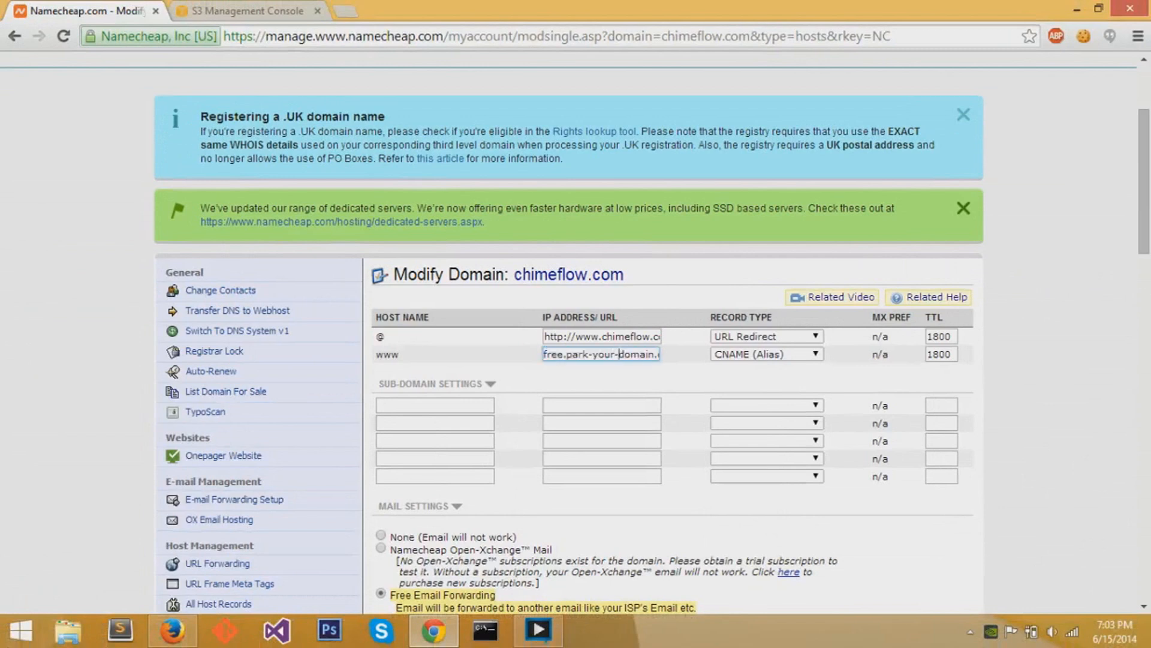
key(ctrl+v)
key(Home)
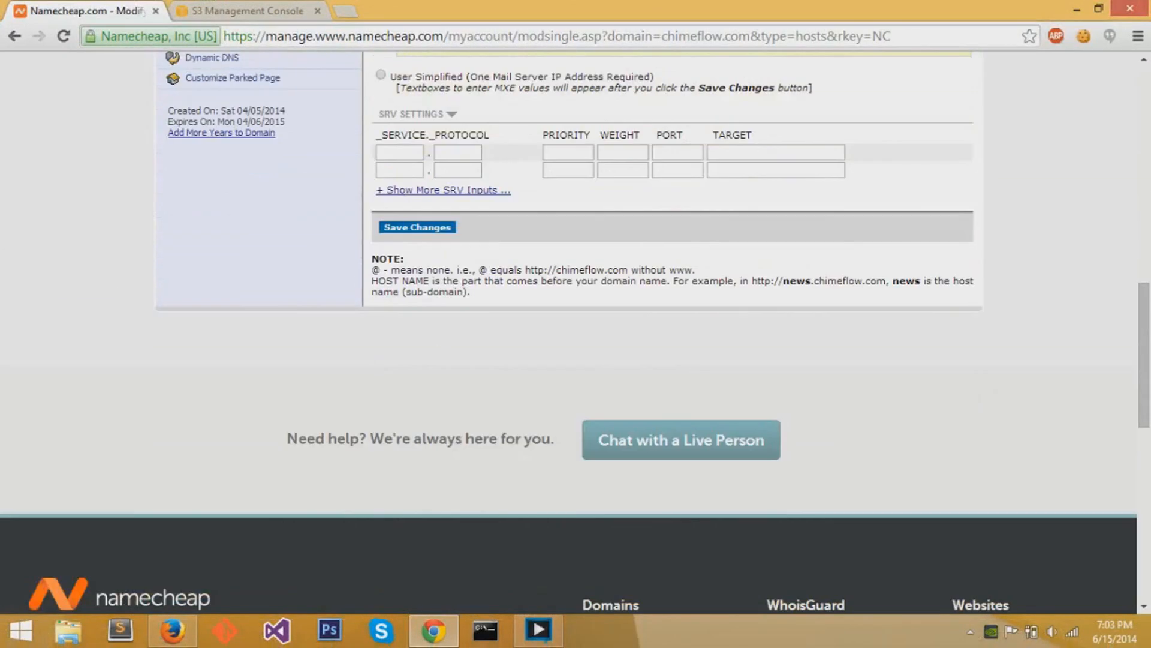
click(432, 227)
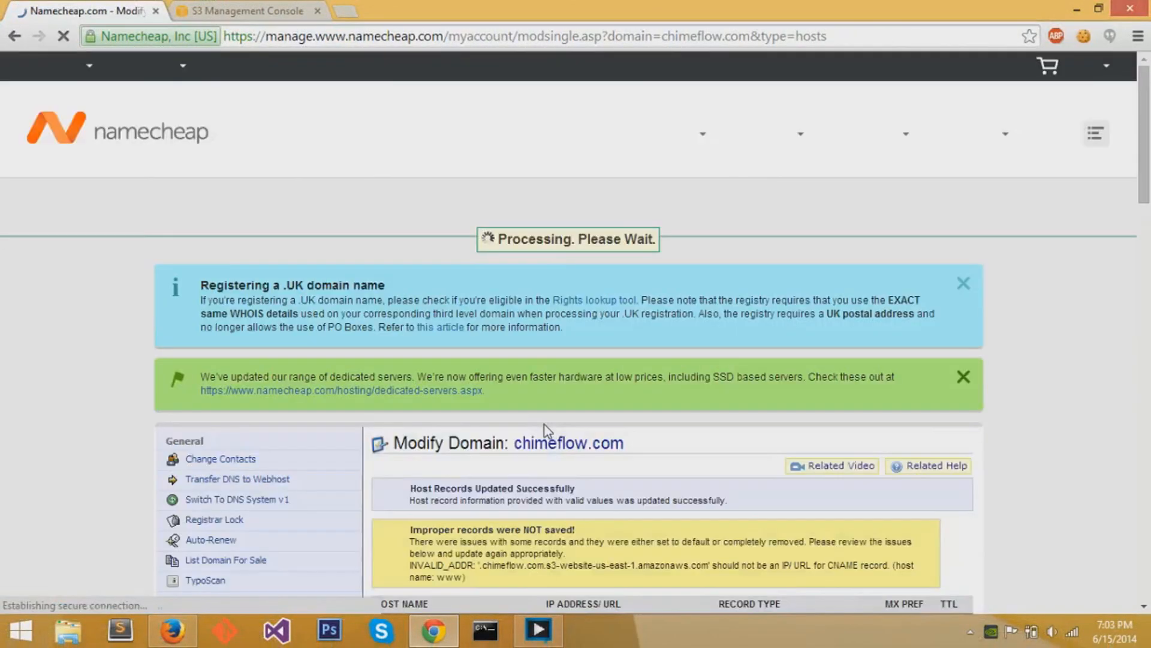
scroll(578, 366, down, 3)
scroll(579, 366, down, 2)
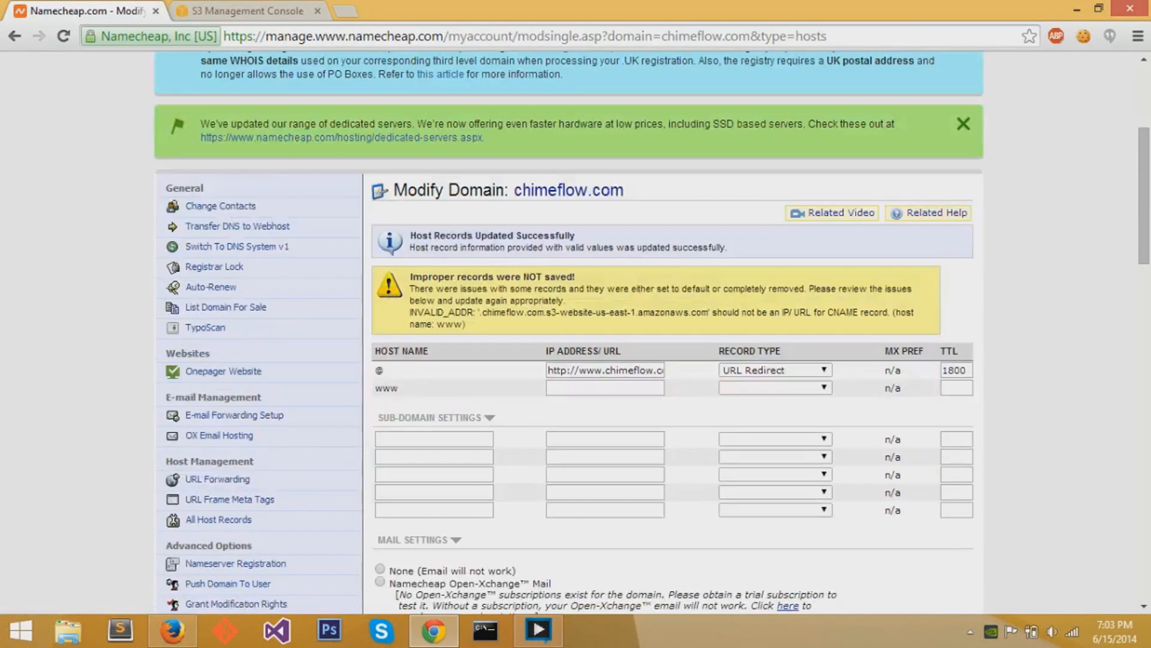
Re-enter the endpoint in the www record and remove its leading dot
click(594, 388)
key(ctrl+v)
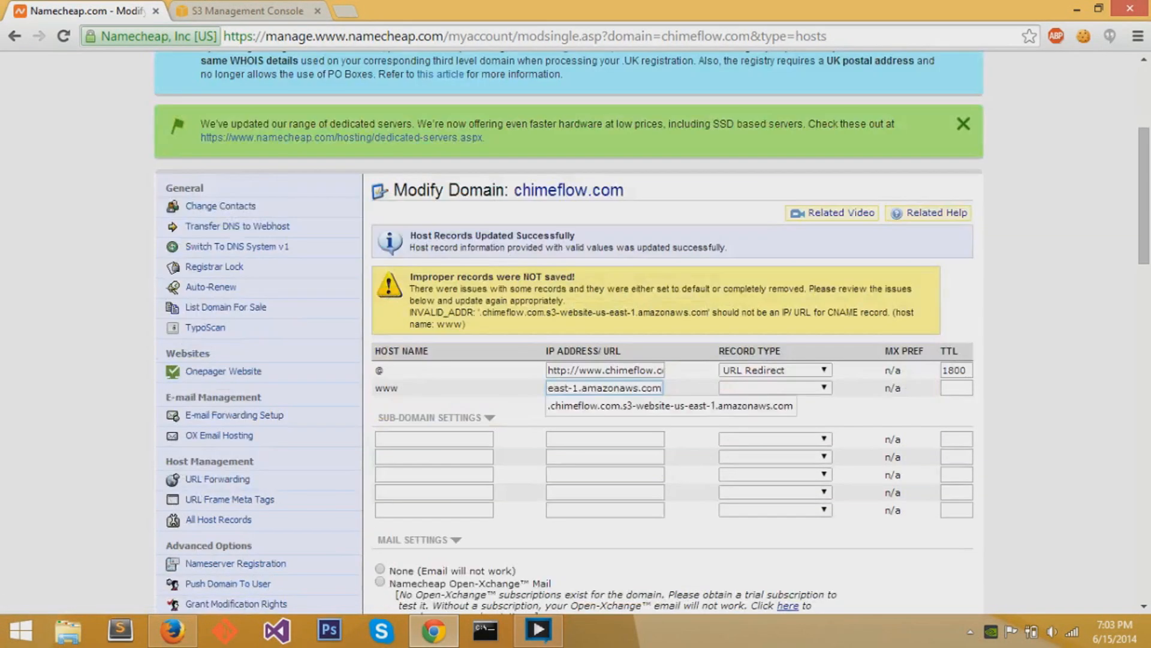
key(ctrl+a)
key(Home)
key(Delete)
scroll(774, 386, down, 5)
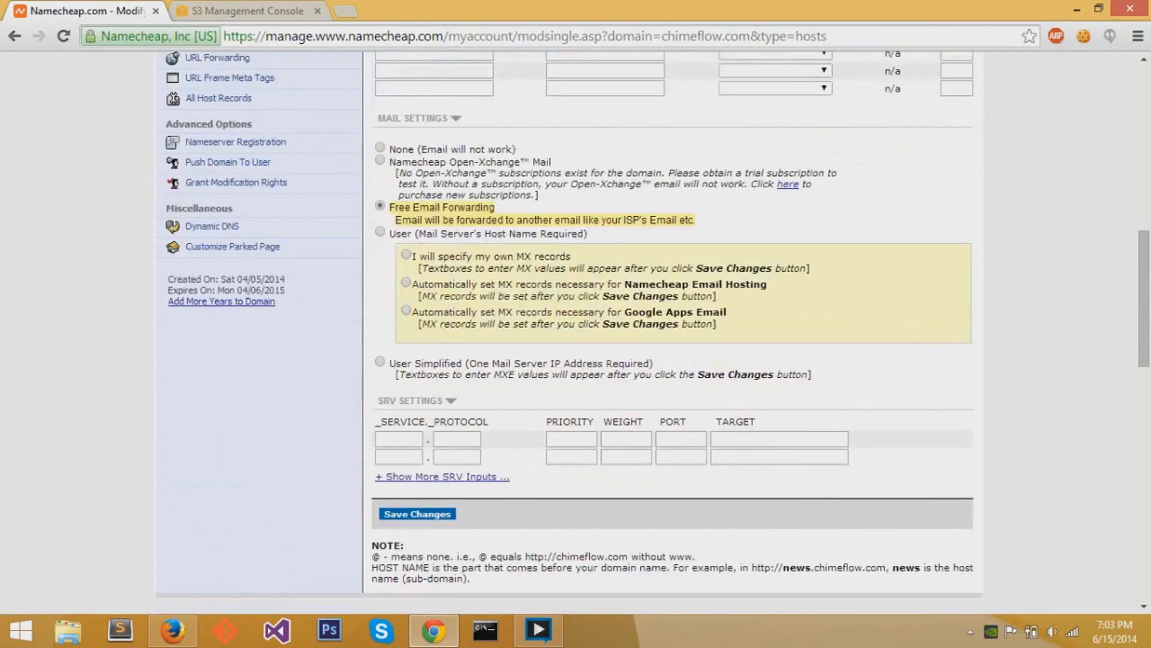
scroll(774, 387, up, 3)
Set the www record type to CNAME (Alias), save the host records, and return to S3
click(823, 219)
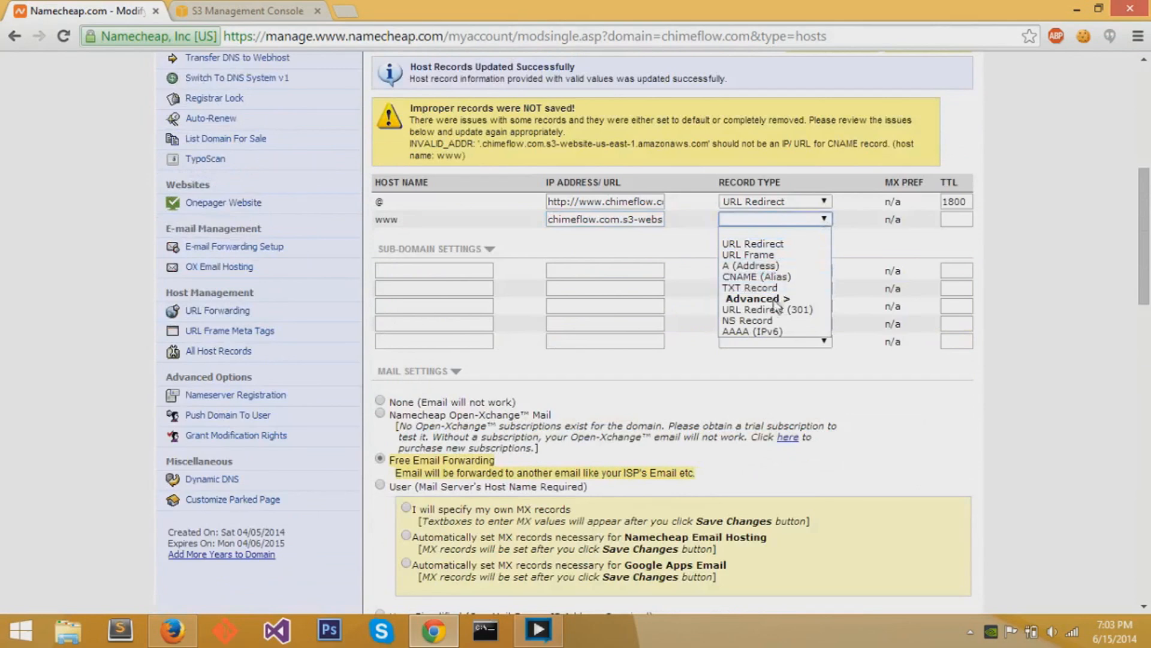
click(756, 276)
scroll(741, 410, down, 2)
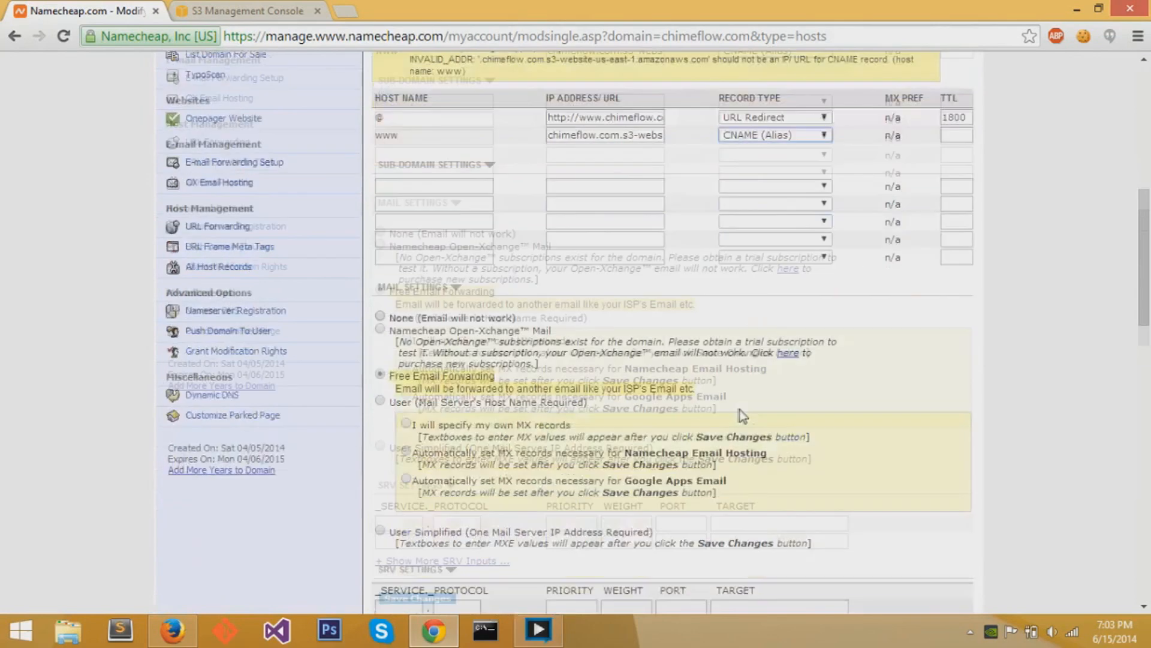
click(417, 598)
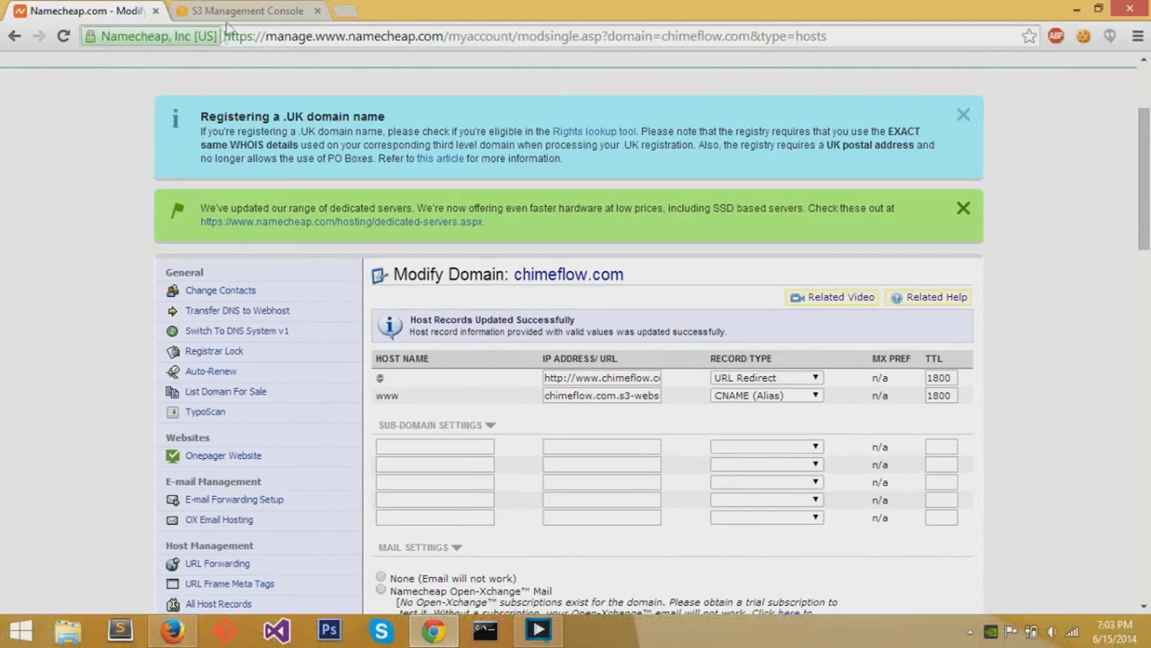
click(261, 10)
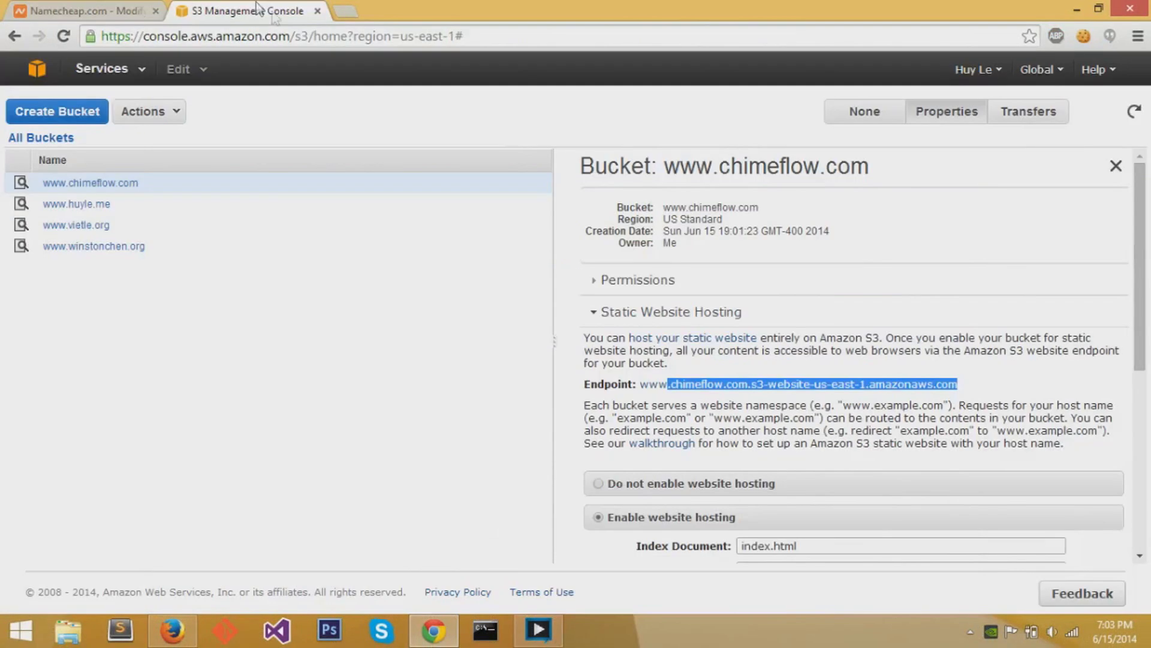
click(797, 336)
click(638, 279)
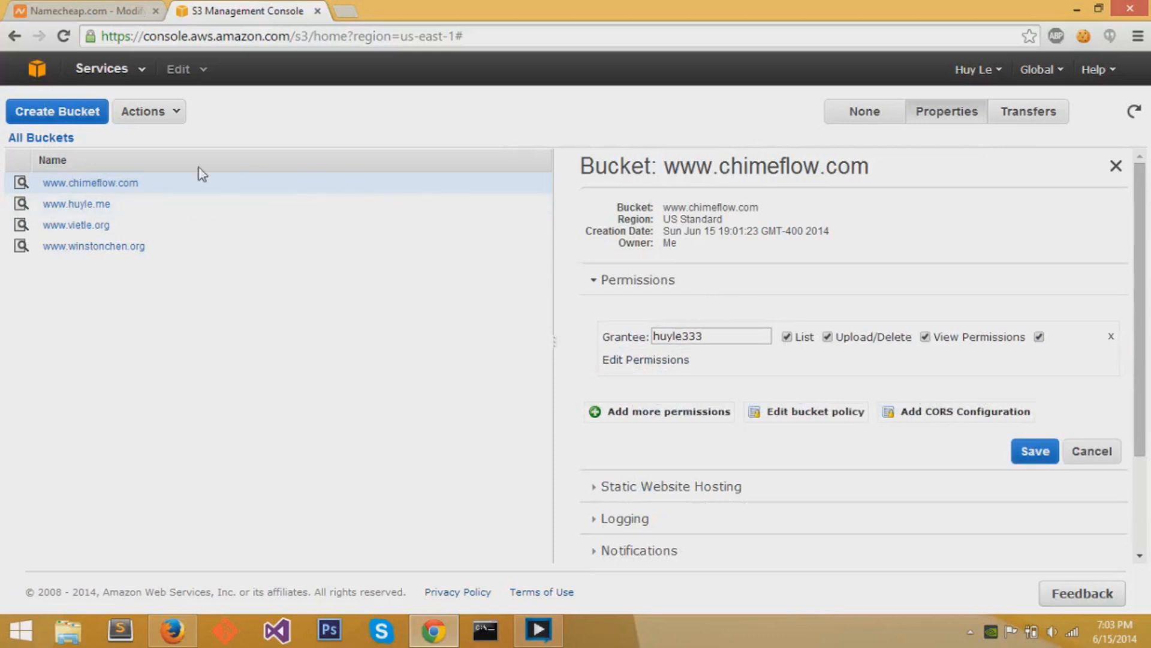
double_click(90, 183)
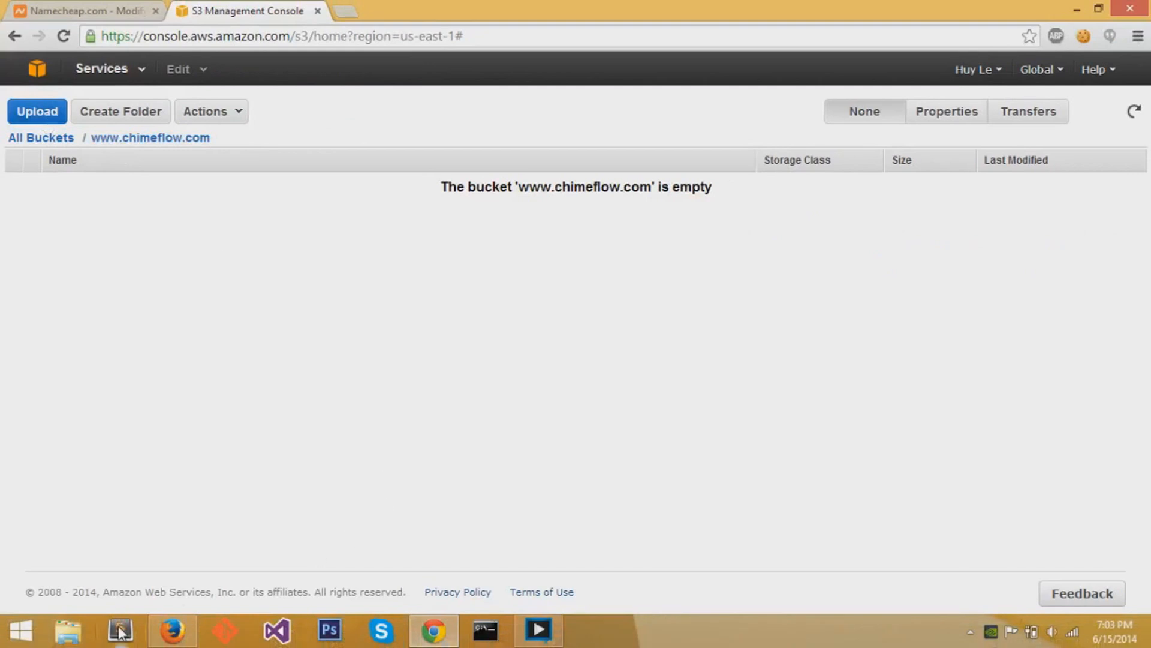
click(120, 629)
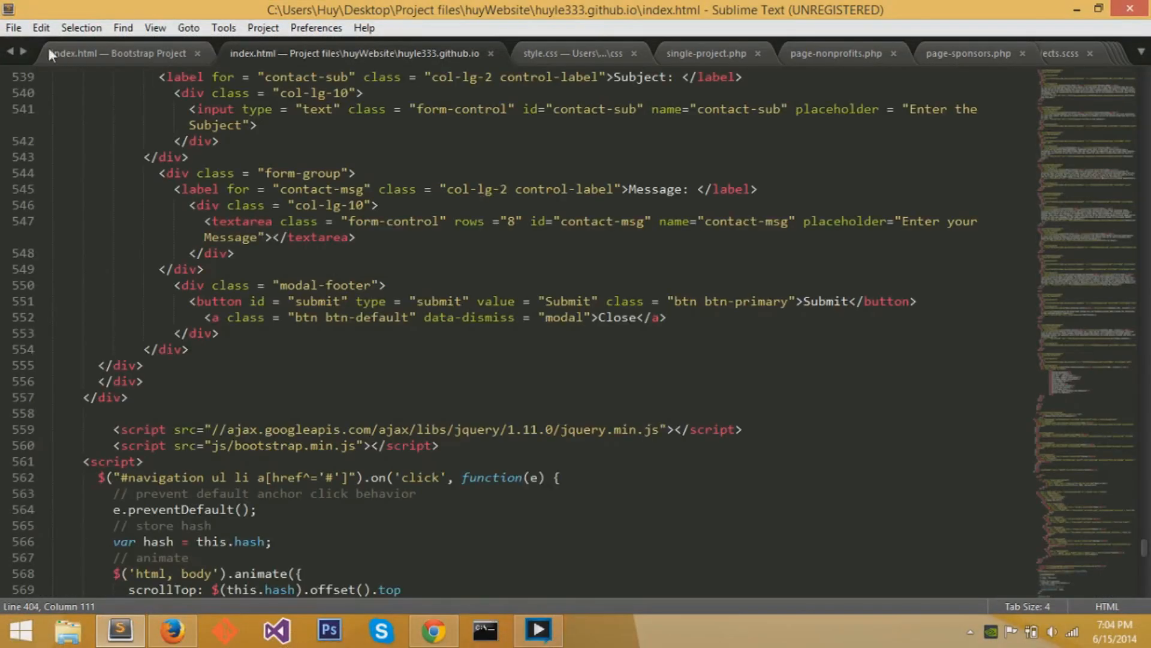
Start a new file with a doctype, empty head section and a body containing Hello world
click(14, 27)
click(36, 44)
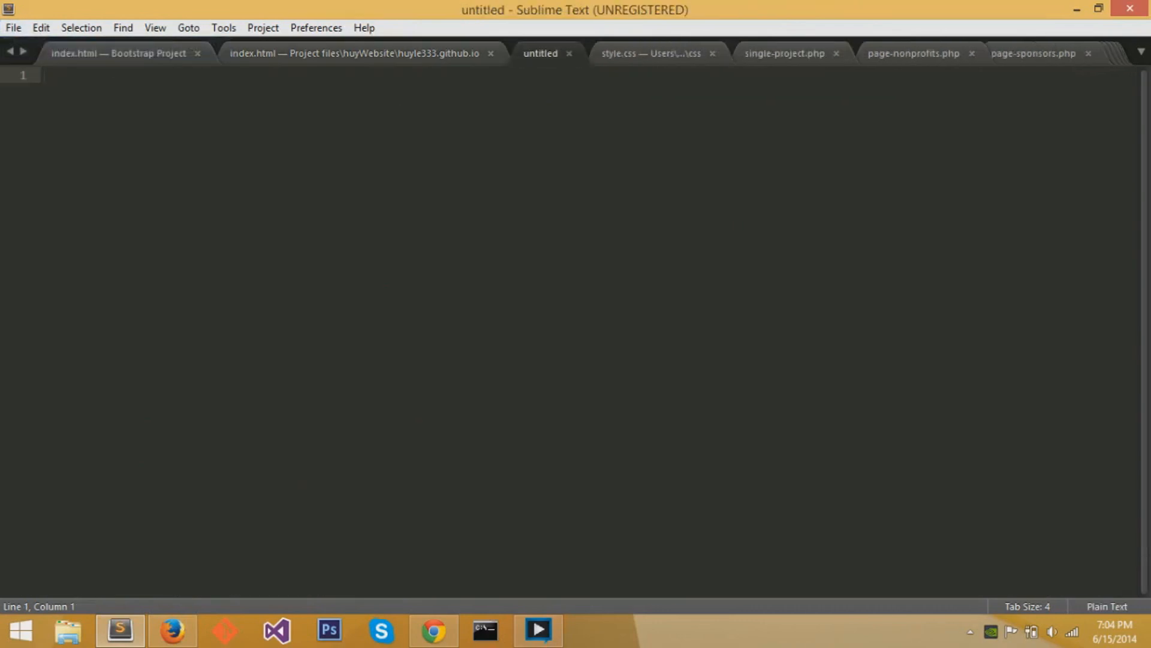
text(!DO)
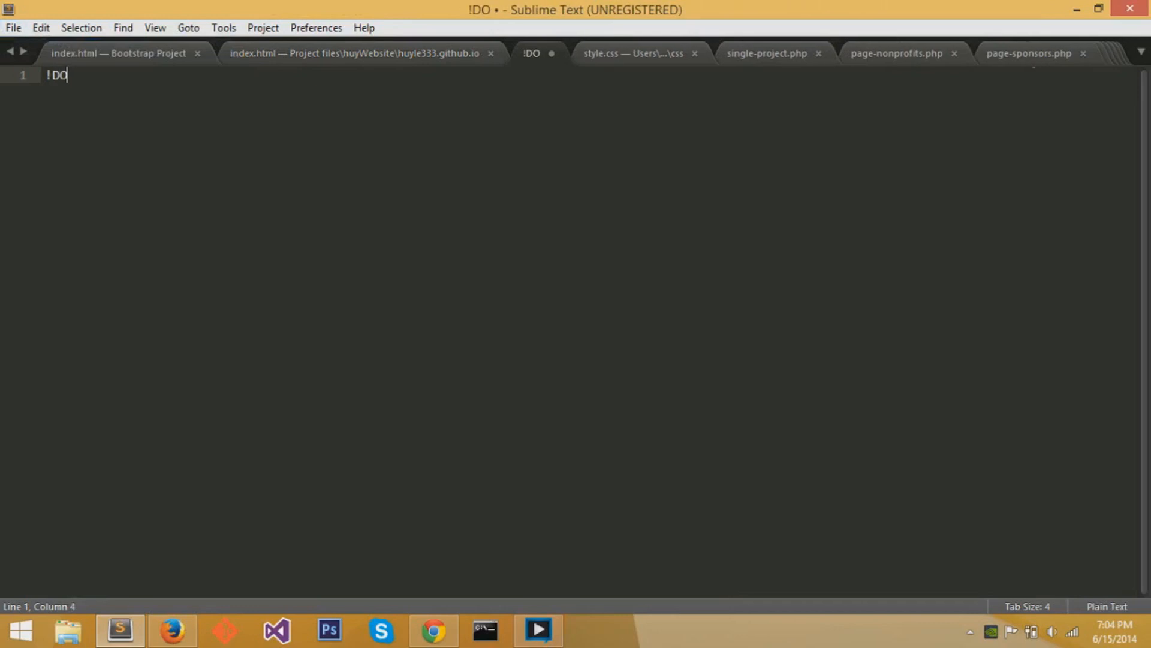
text(CTYPE htmm)
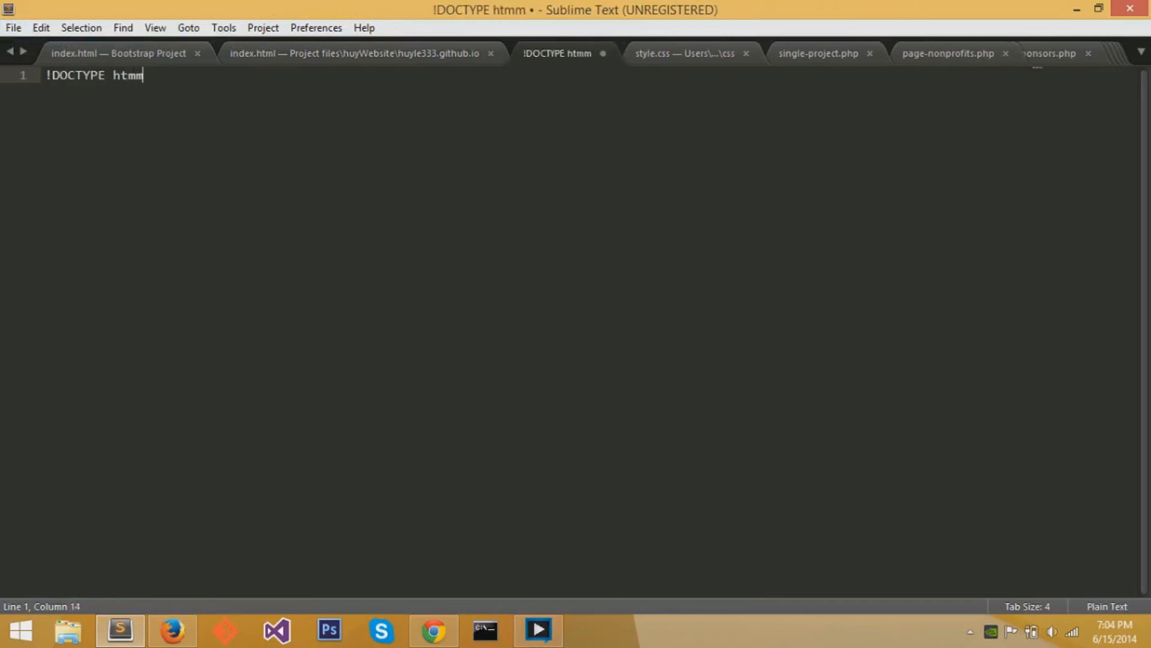
key(BackSpace)
text(l)
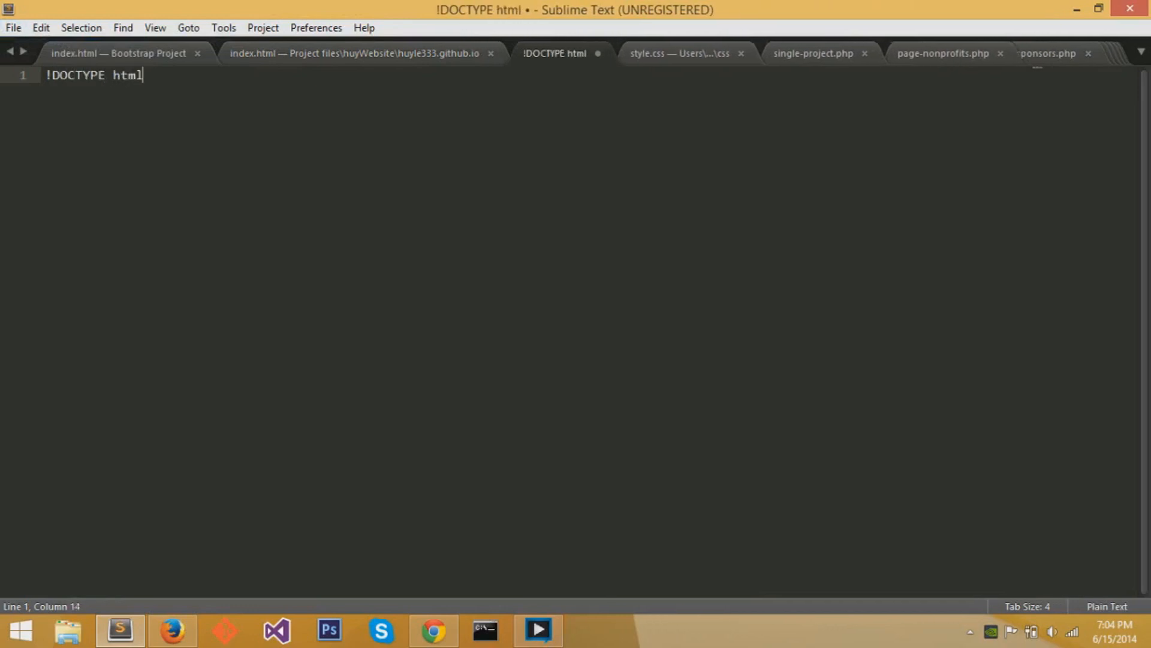
key(Return)
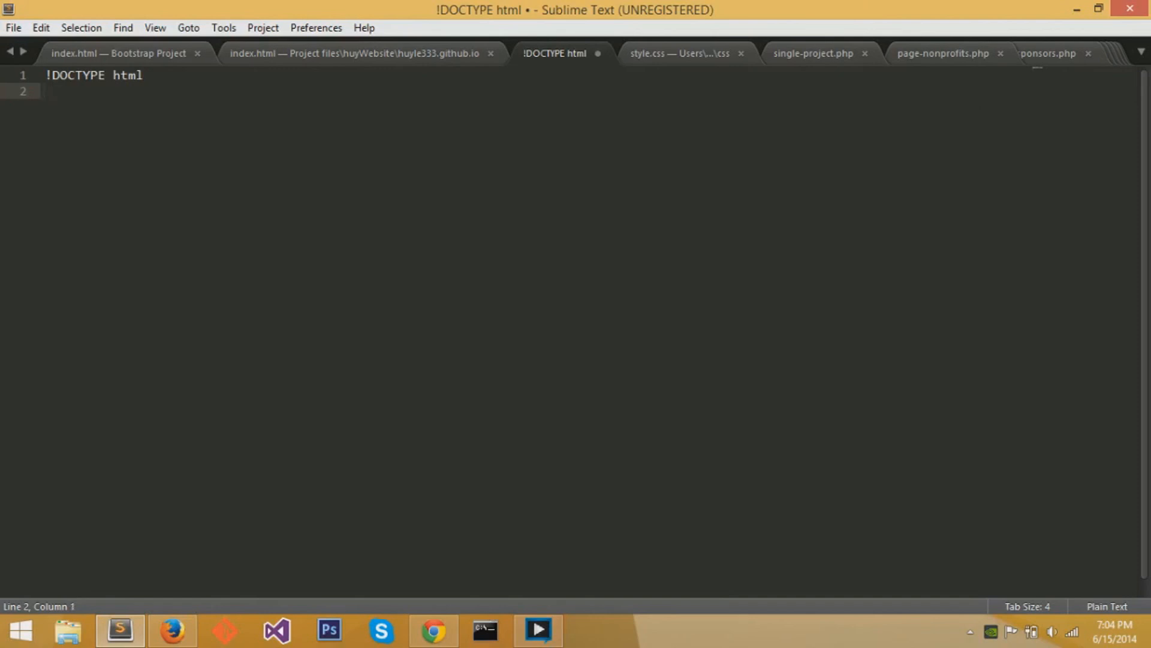
text(<hea)
key(Return)
key(Return)
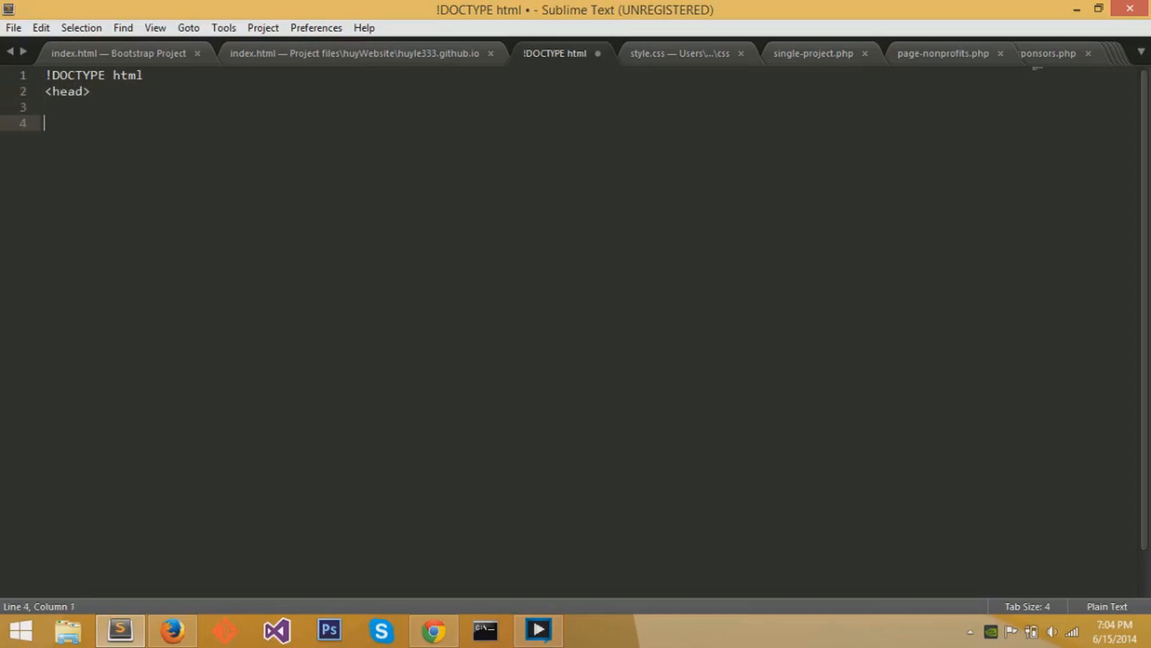
text(</he)
text(ad>)
key(Return)
text(<)
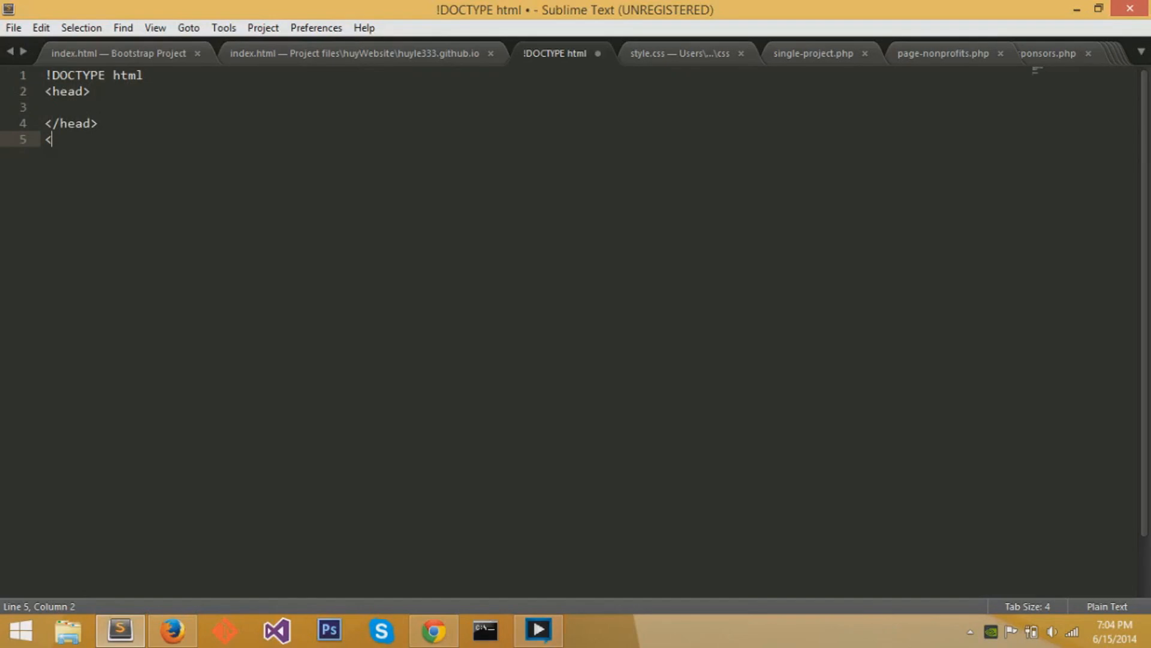
text(body>)
key(Return)
key(Return)
text(</)
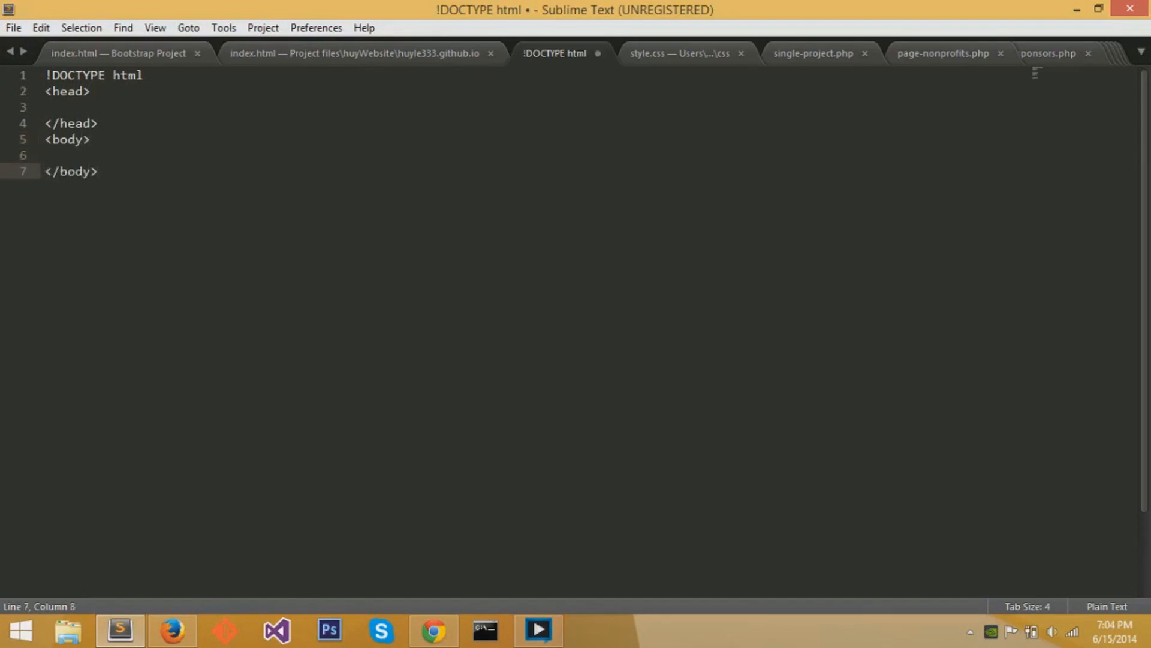
key(Up)
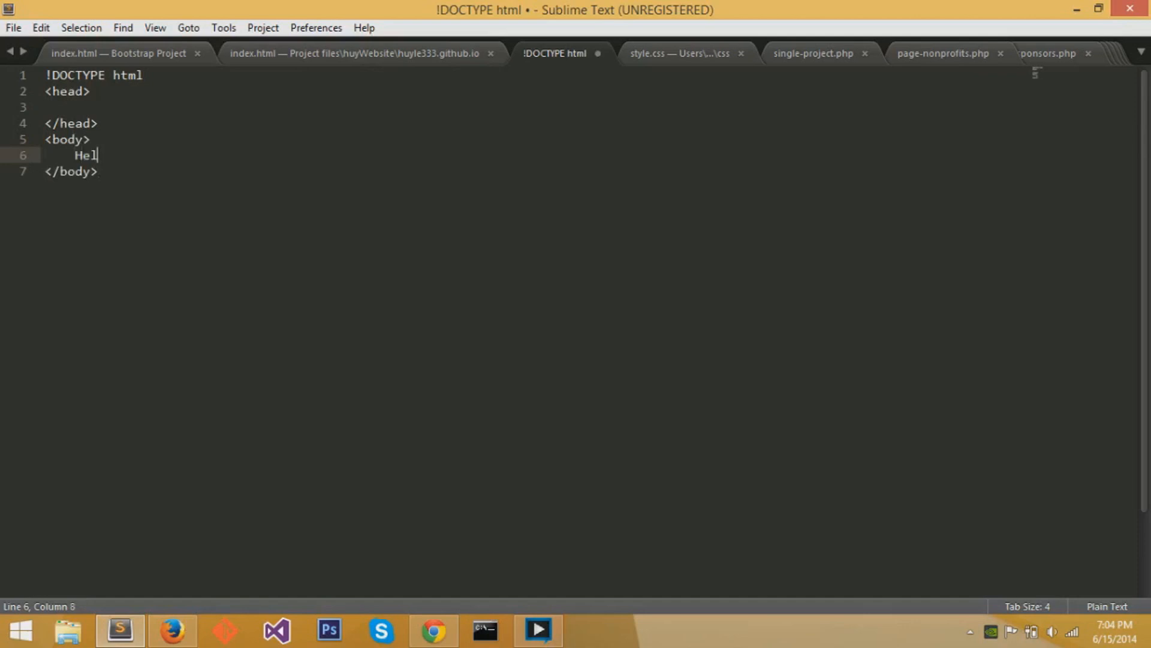
text(lo)
key(Up)
key(Up)
key(Up)
Check the existing site's index.html for reference and correct the doctype to <!DOCTYPE html>
click(316, 59)
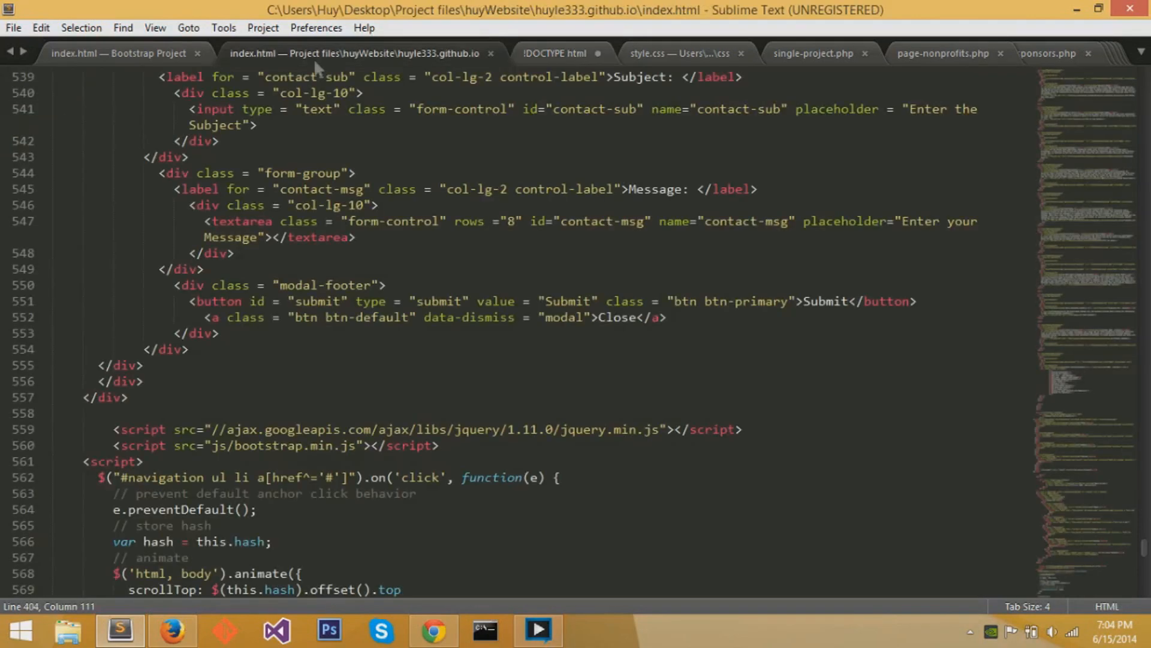
scroll(575, 324, up, 10)
scroll(575, 324, up, 10)
scroll(576, 324, up, 10)
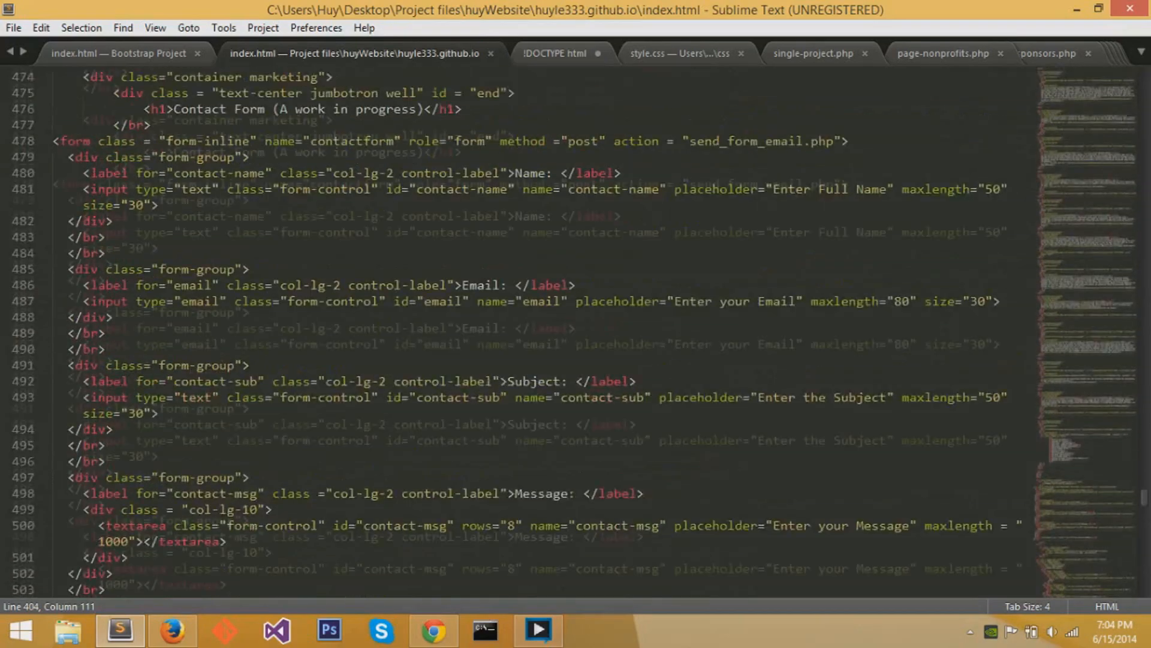
scroll(576, 324, up, 5)
scroll(576, 324, up, 8)
scroll(577, 324, up, 5)
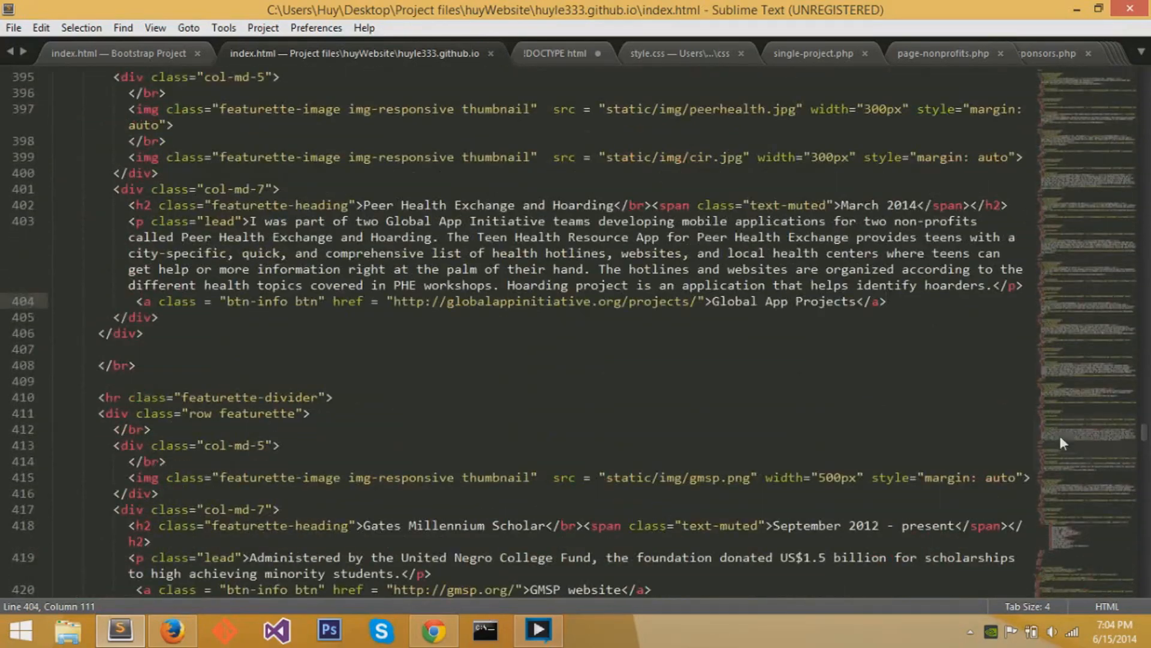
click(1084, 117)
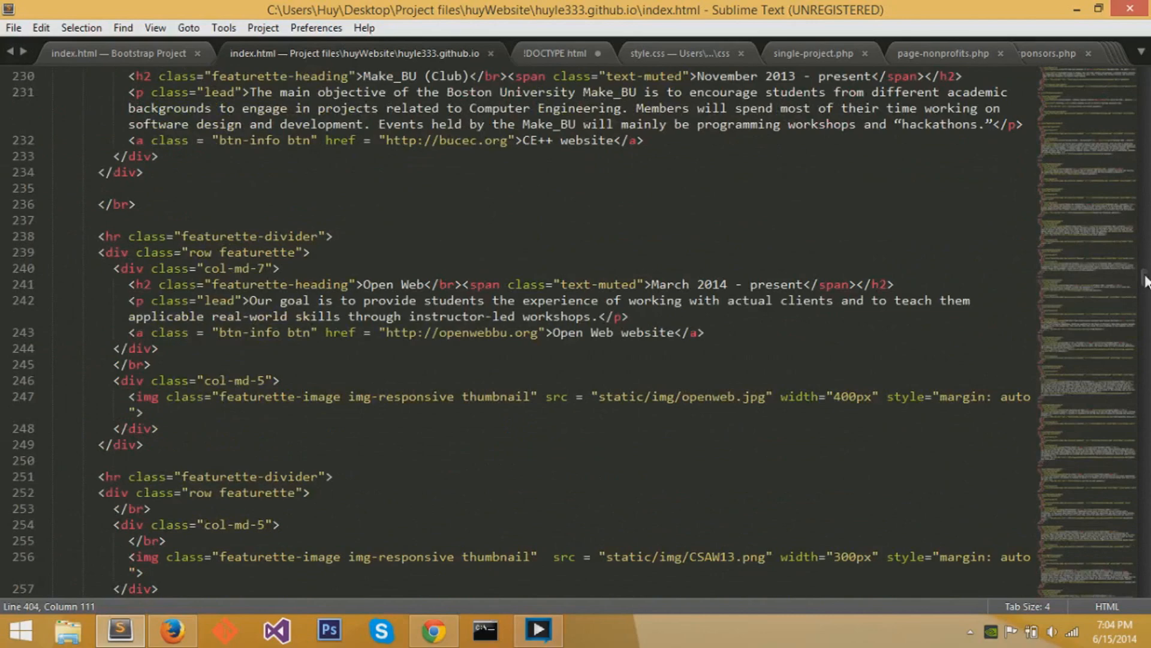
drag(1145, 279, 1145, 73)
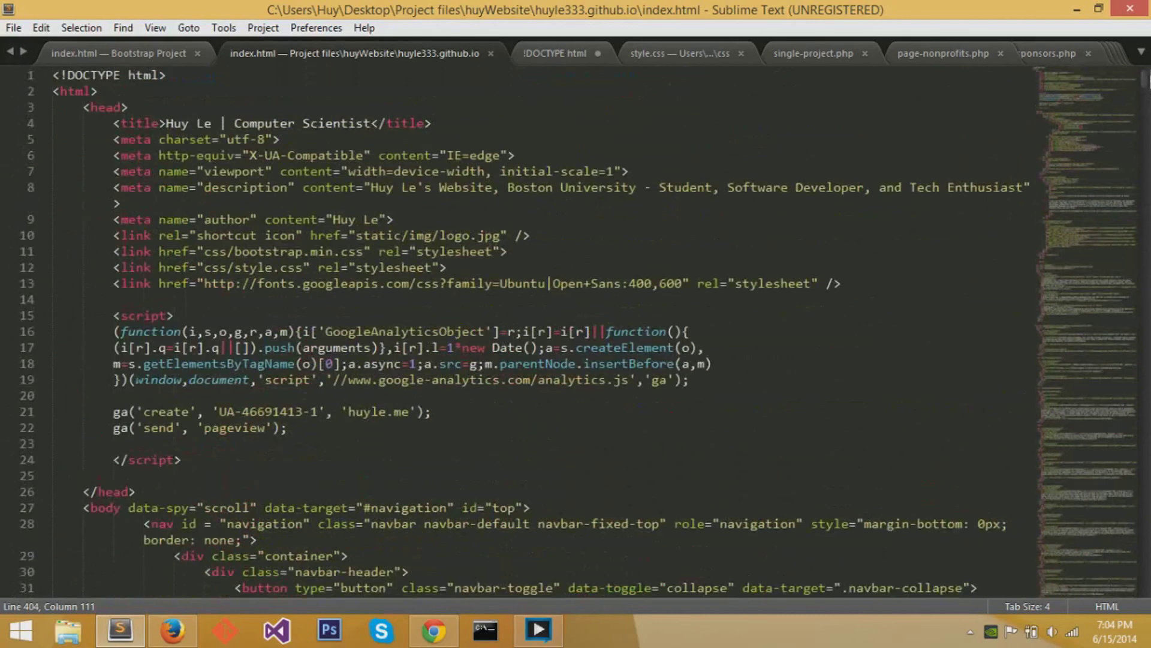
click(551, 54)
triple_click(46, 75)
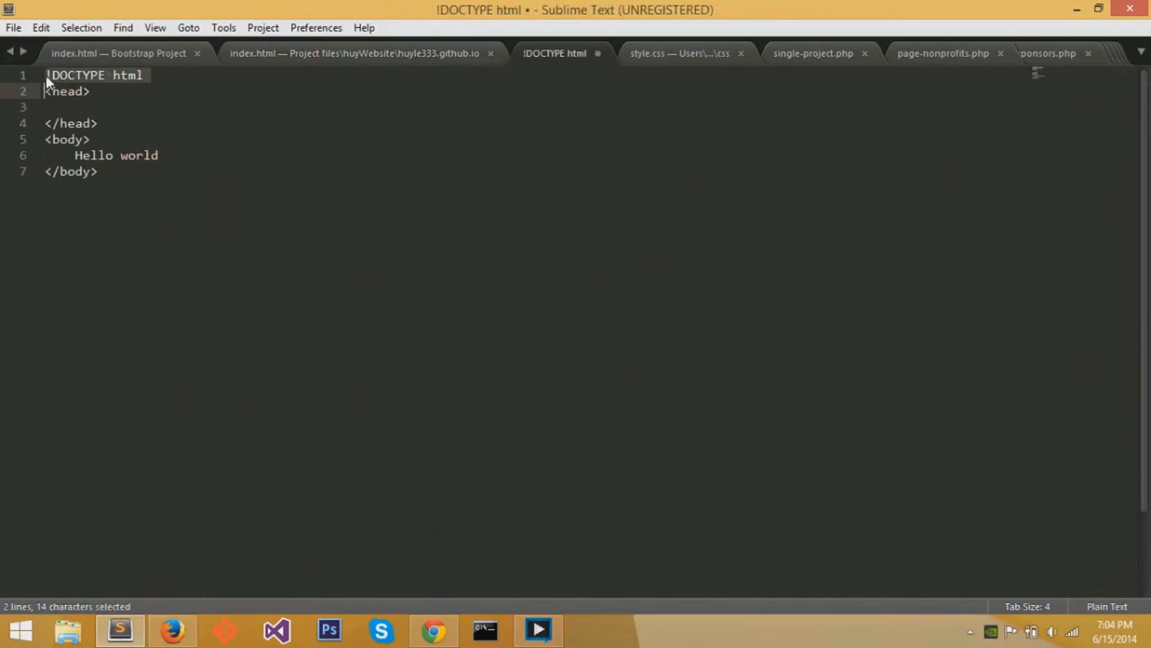
click(47, 74)
text(<)
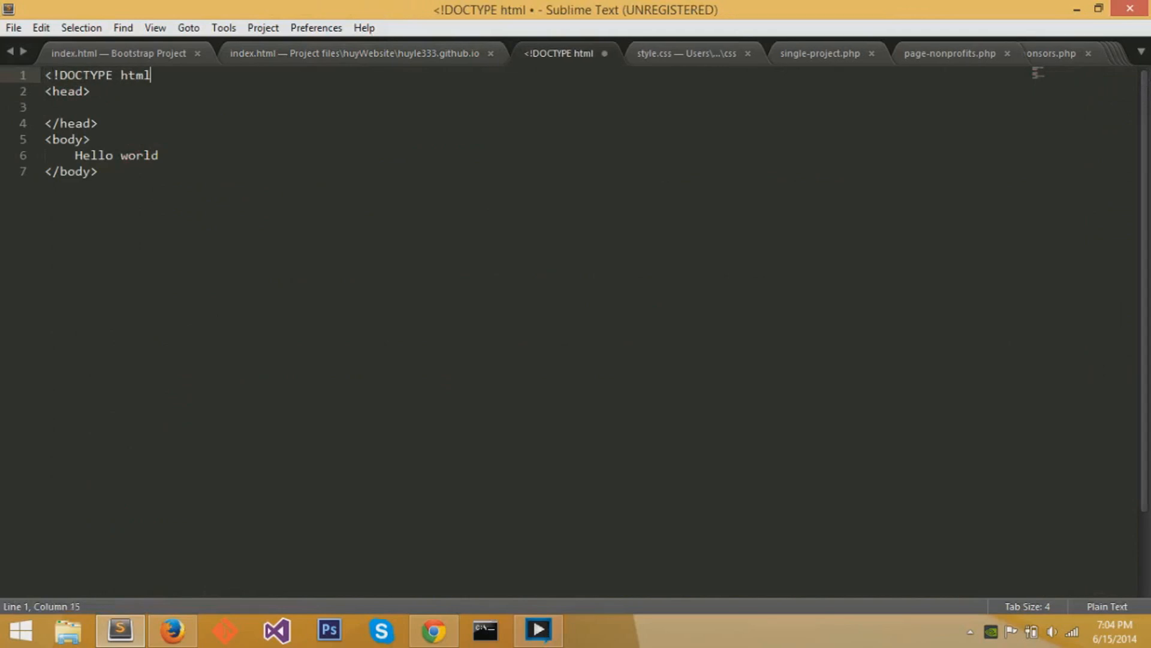
text(>)
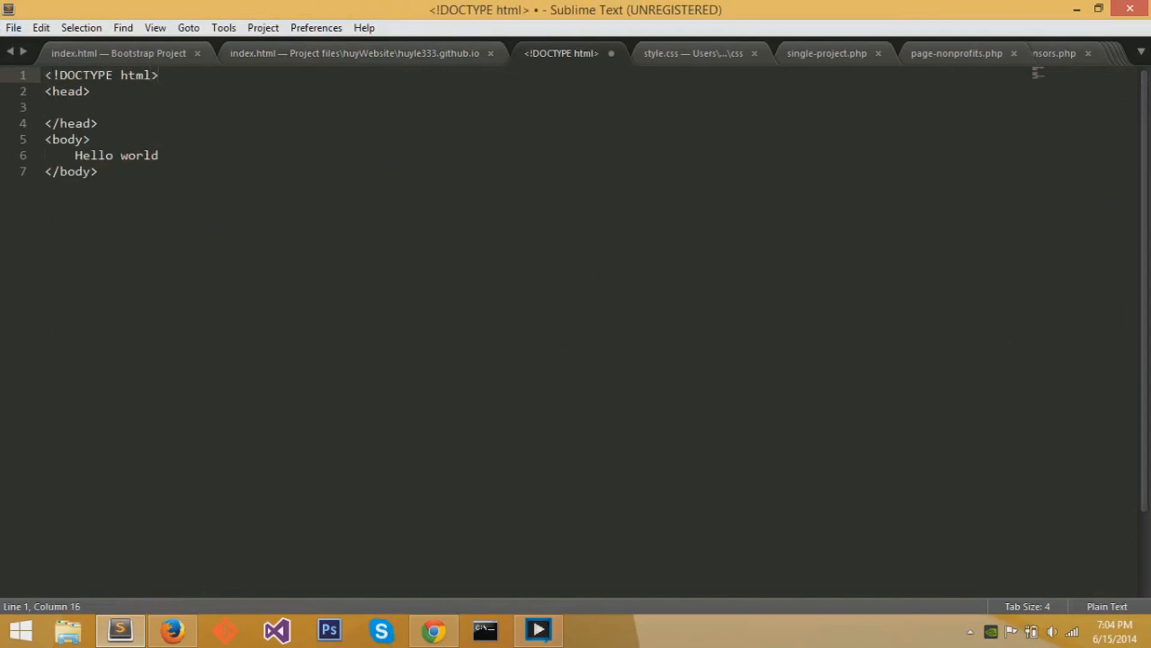
Save the new page to the Desktop as index.html
click(13, 27)
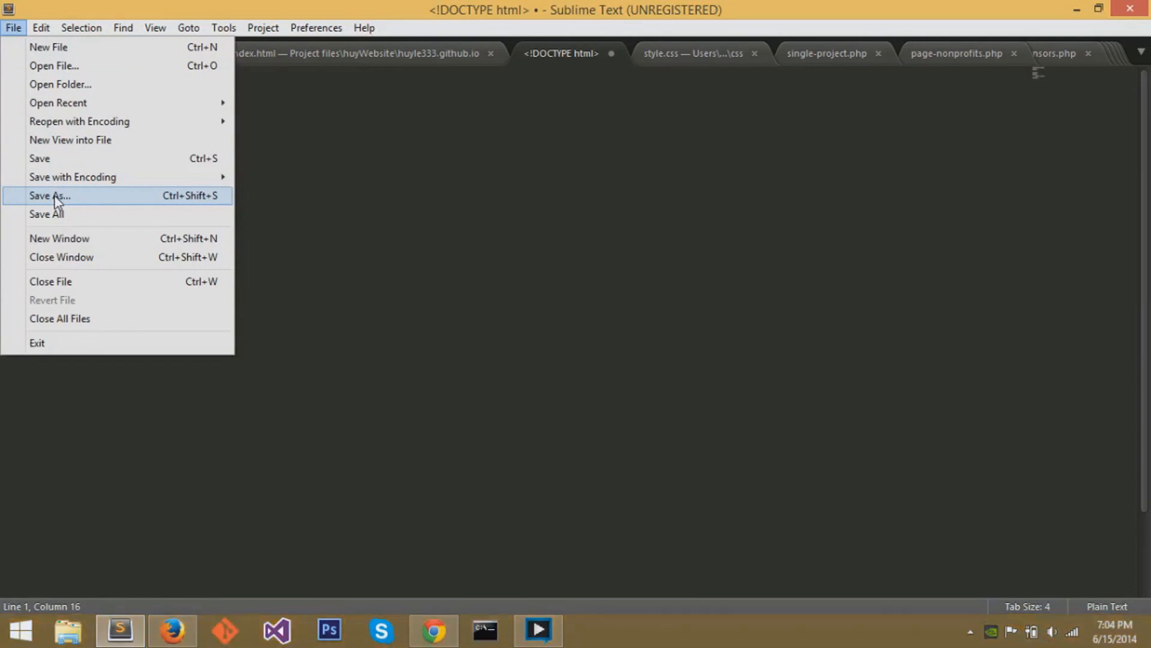
click(55, 196)
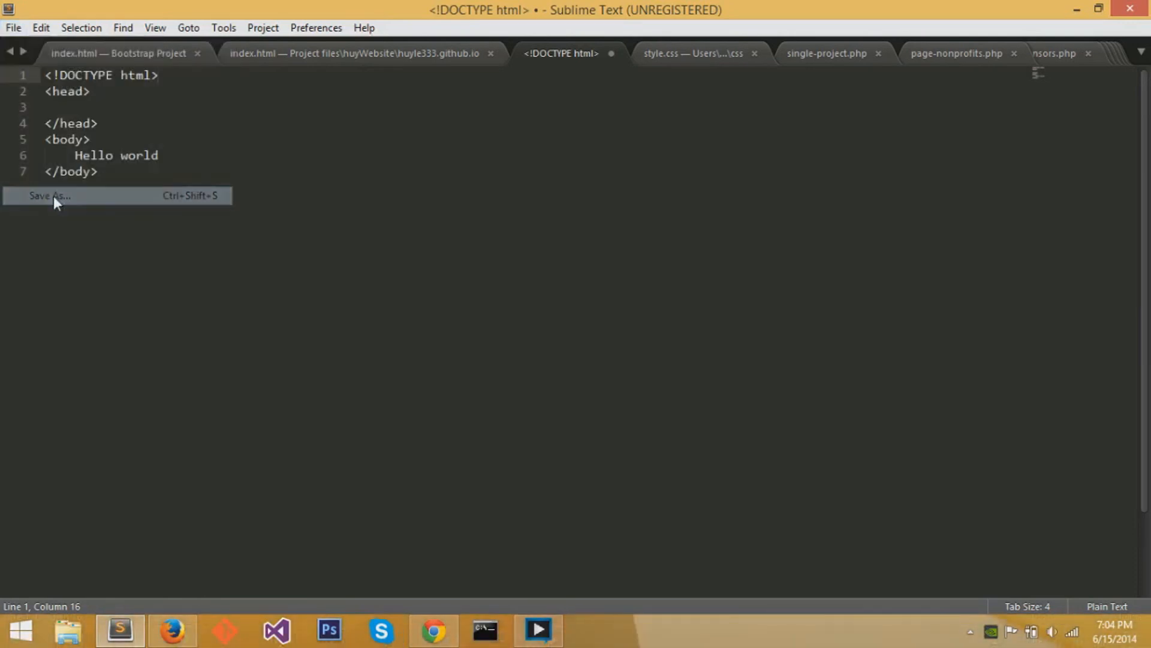
click(68, 153)
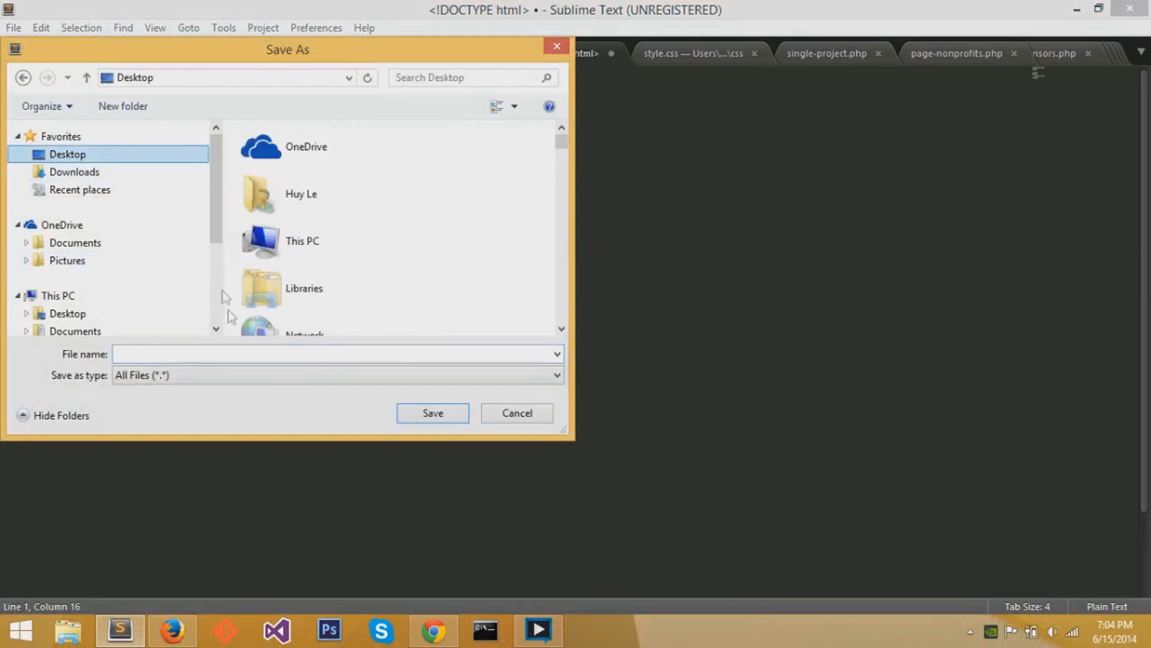
text(index.html)
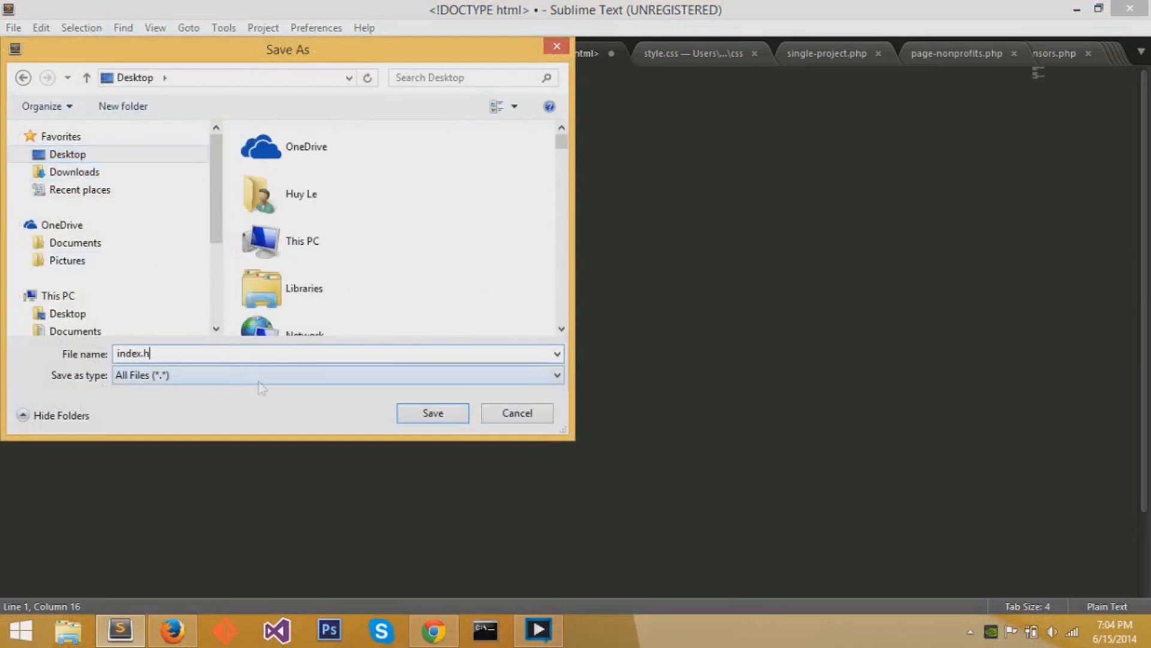
key(Return)
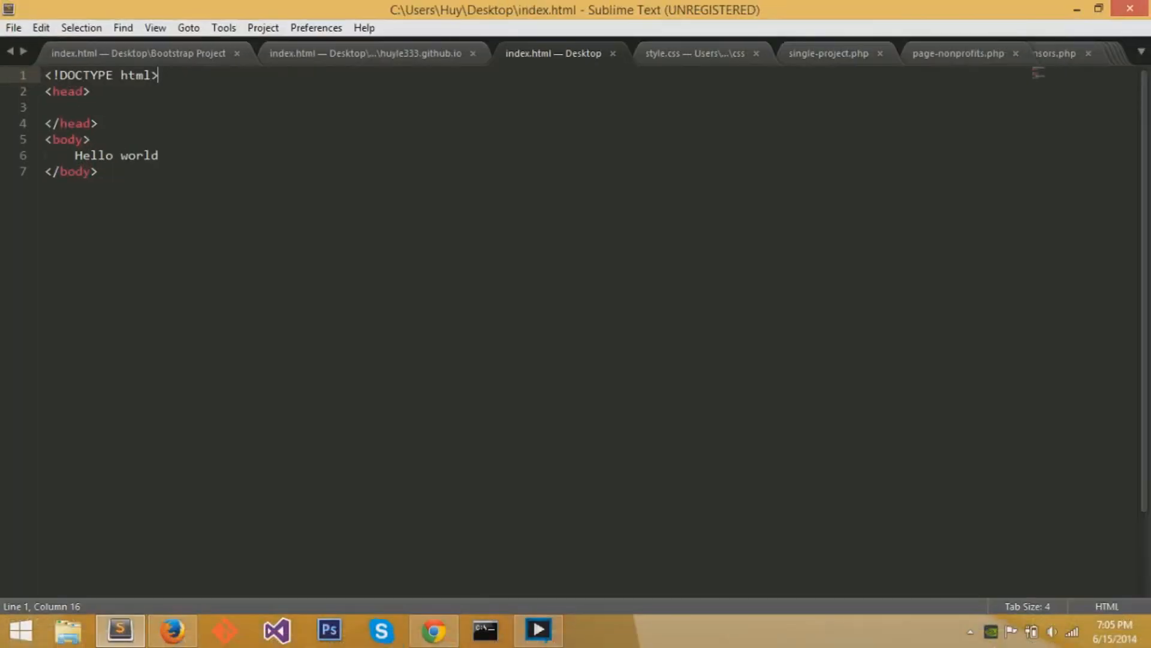
Add the indented title Sample inside head, save index.html, and return to the S3 console
key(Down)
key(Down)
text(<title)
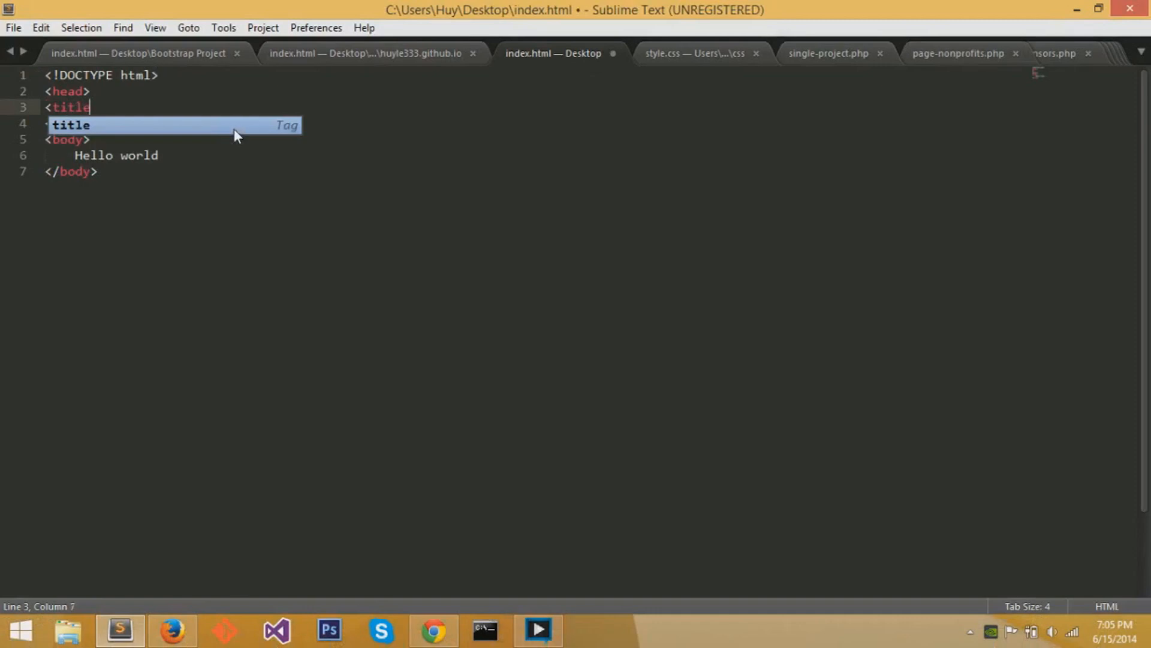
text(>)
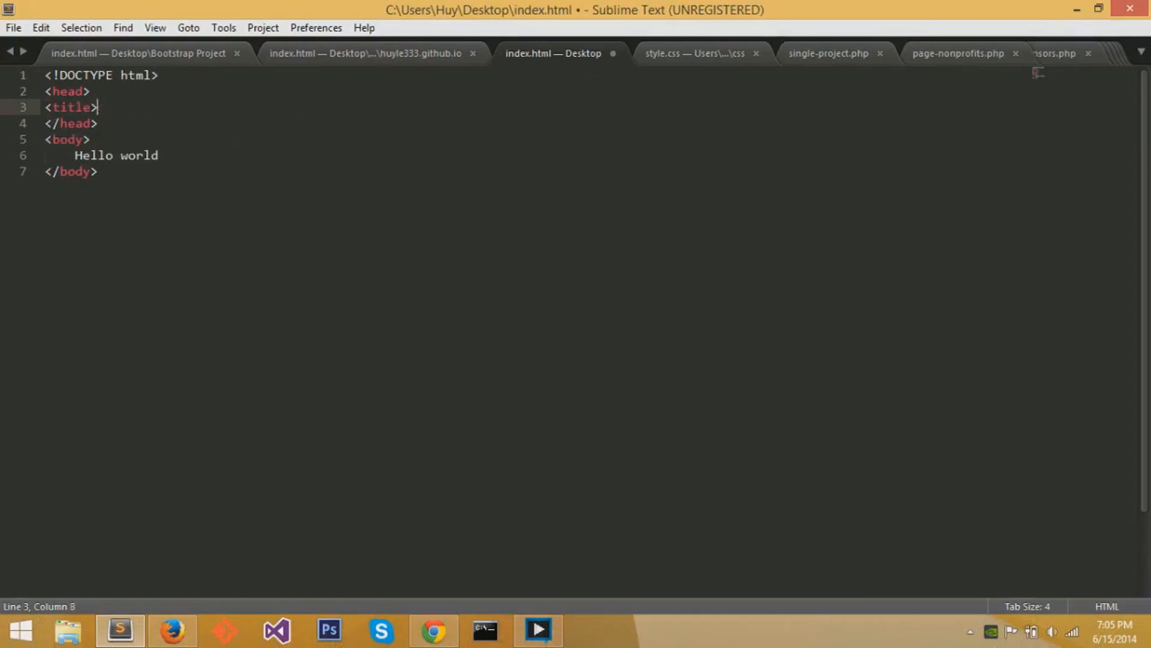
text(Sameple</tit)
text(le)
text(/)
key(Home)
key(Tab)
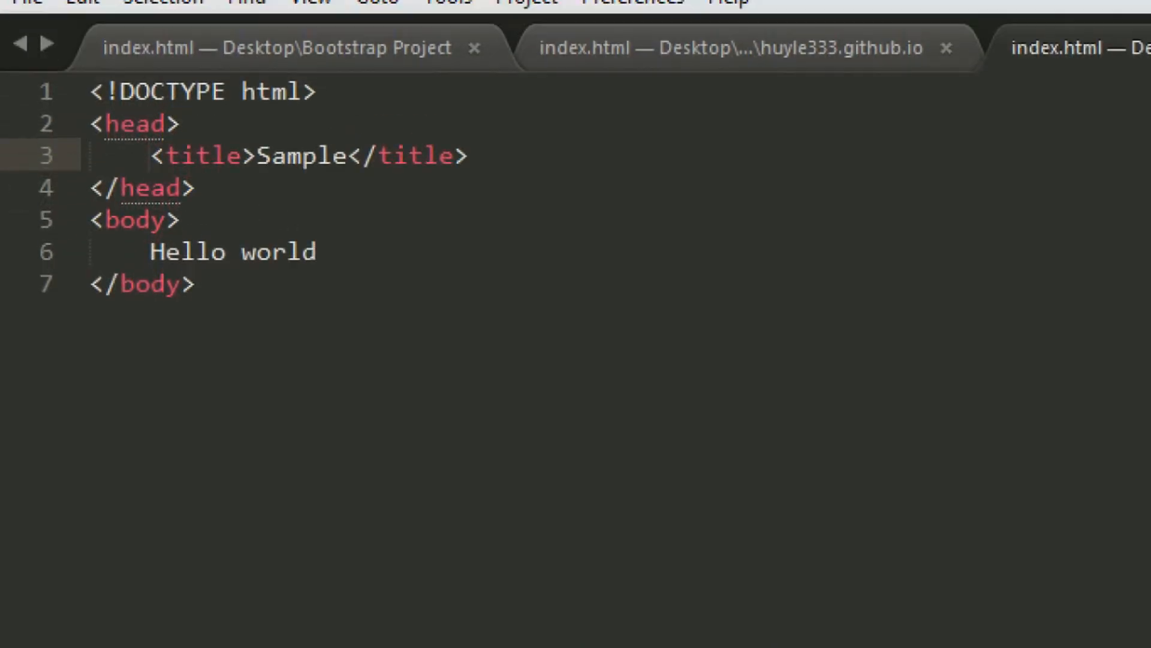
click(360, 252)
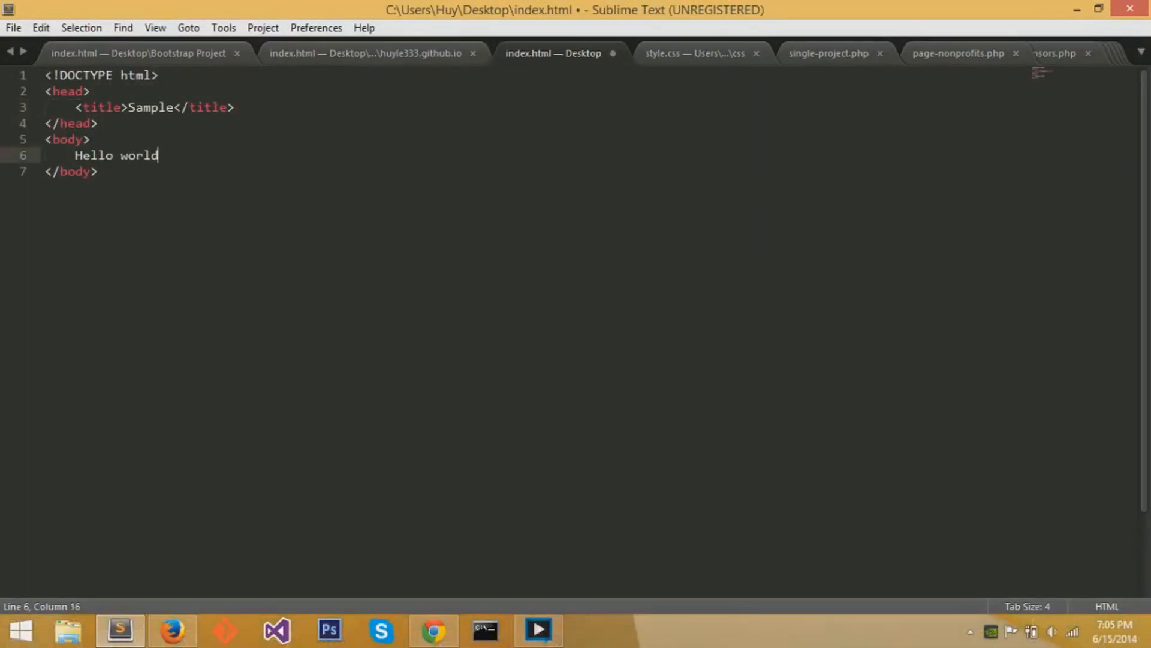
key(ctrl+s)
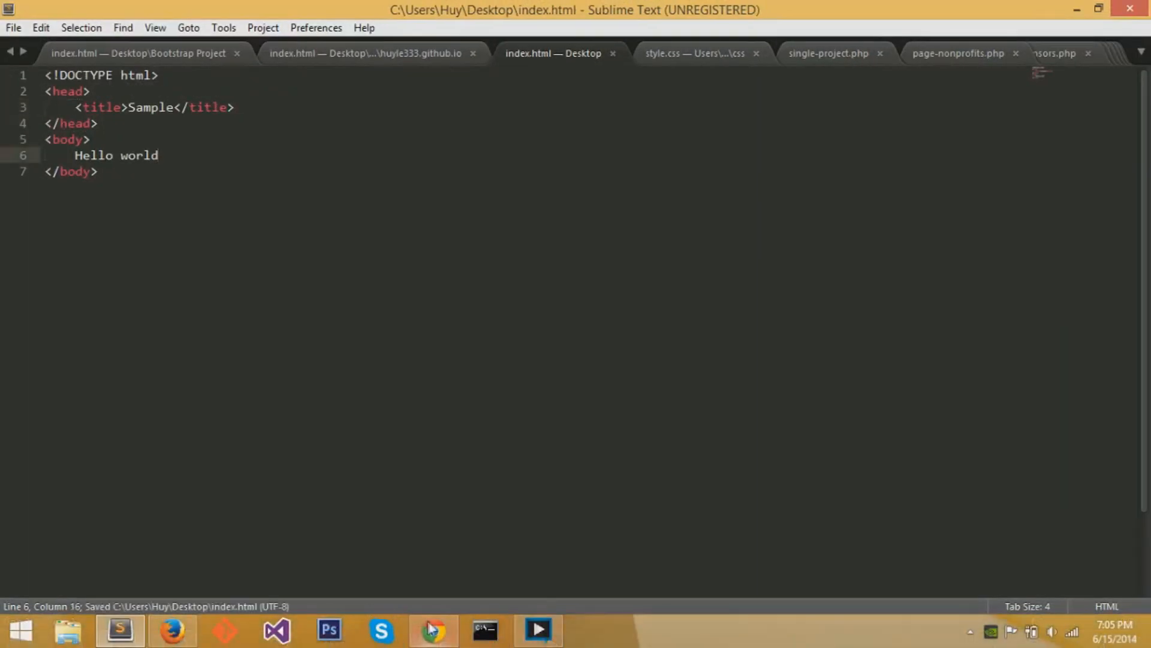
click(436, 633)
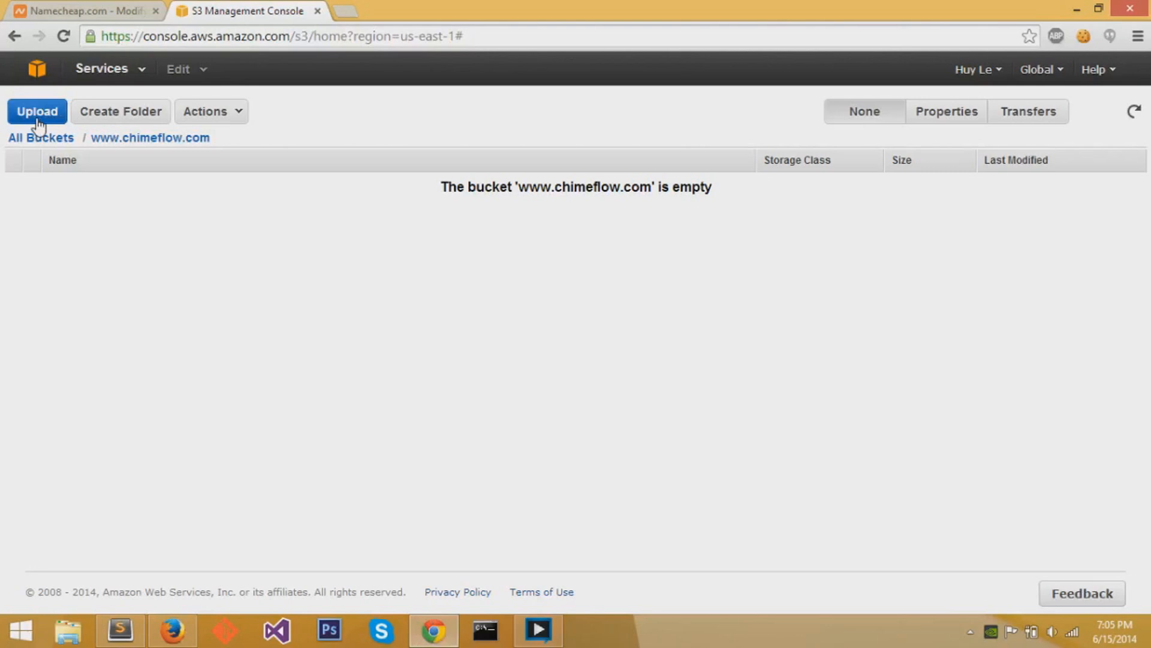
Add index.html from the Desktop to the bucket's upload list
click(37, 111)
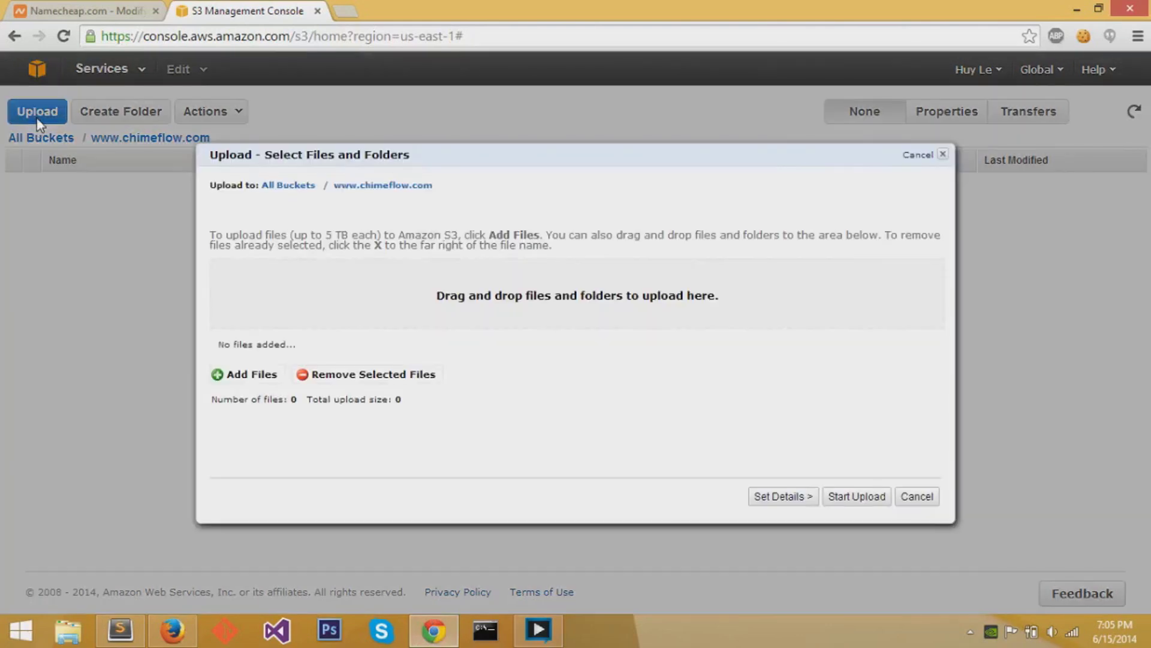
click(242, 378)
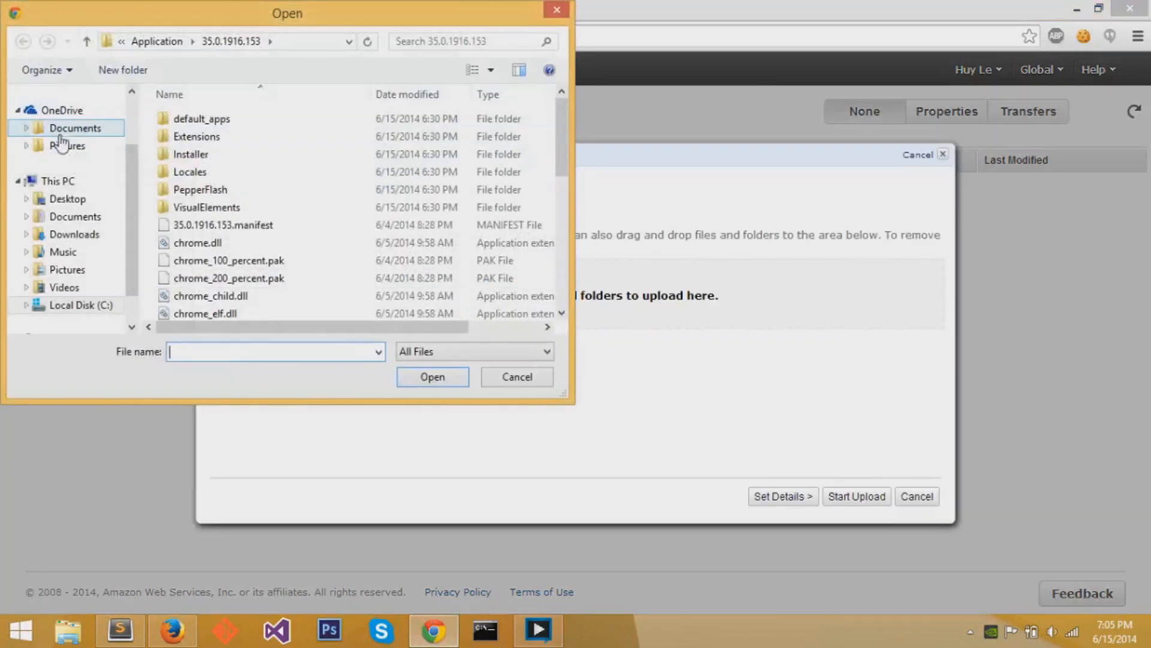
scroll(67, 133, up, 3)
click(68, 118)
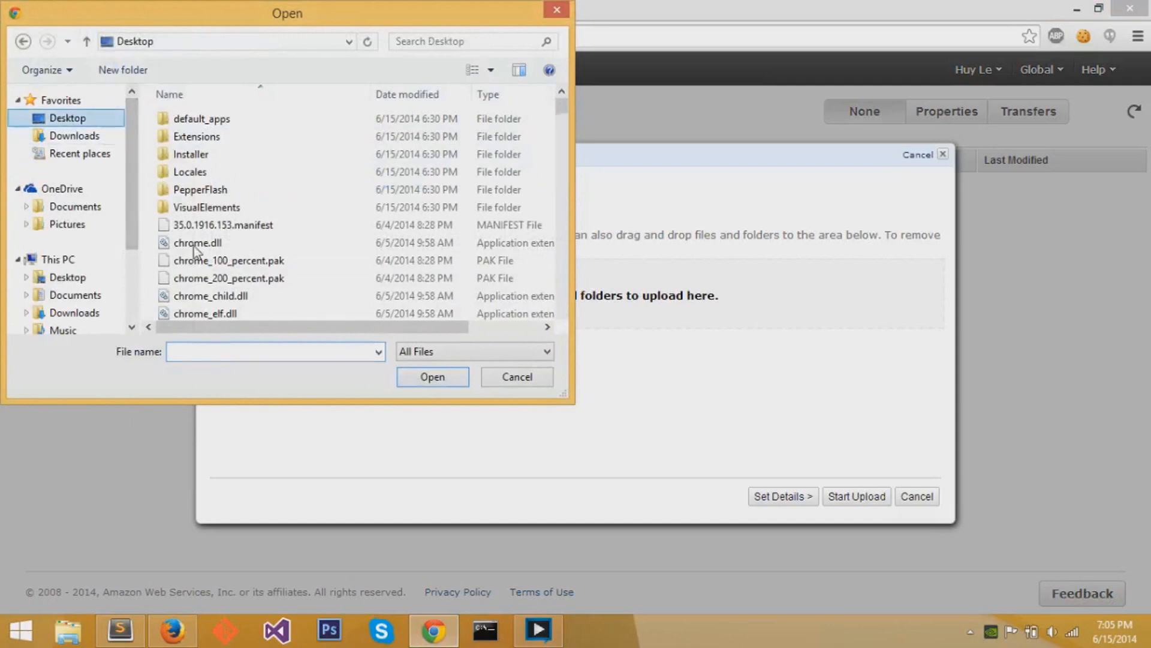
text(inde)
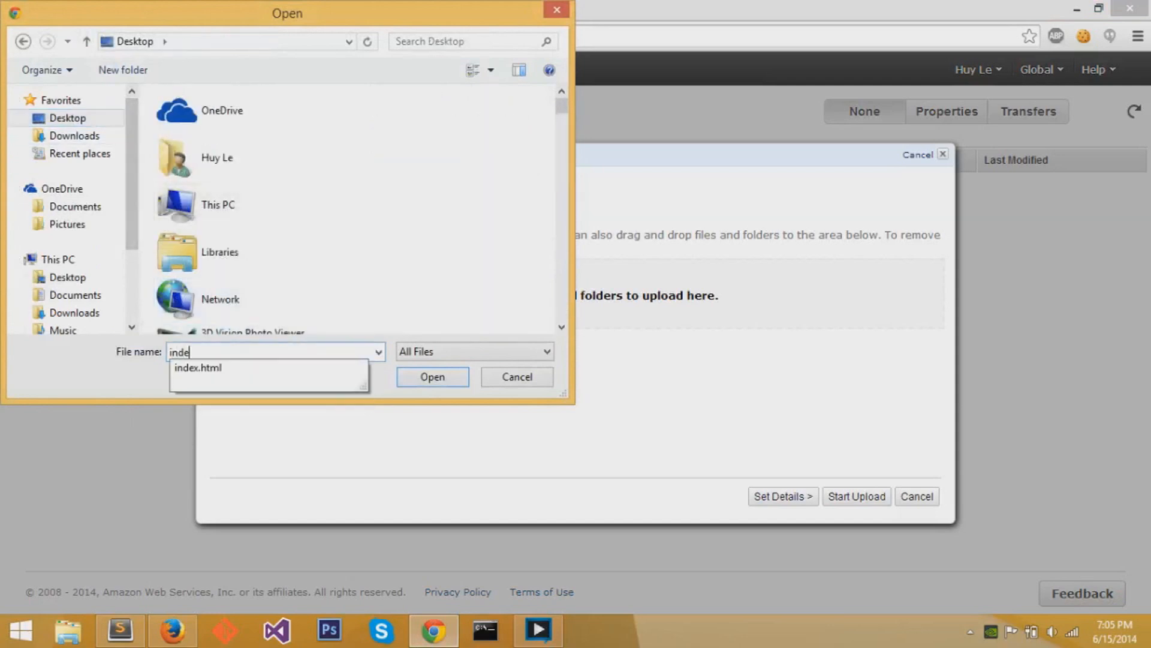
key(Down)
key(Return)
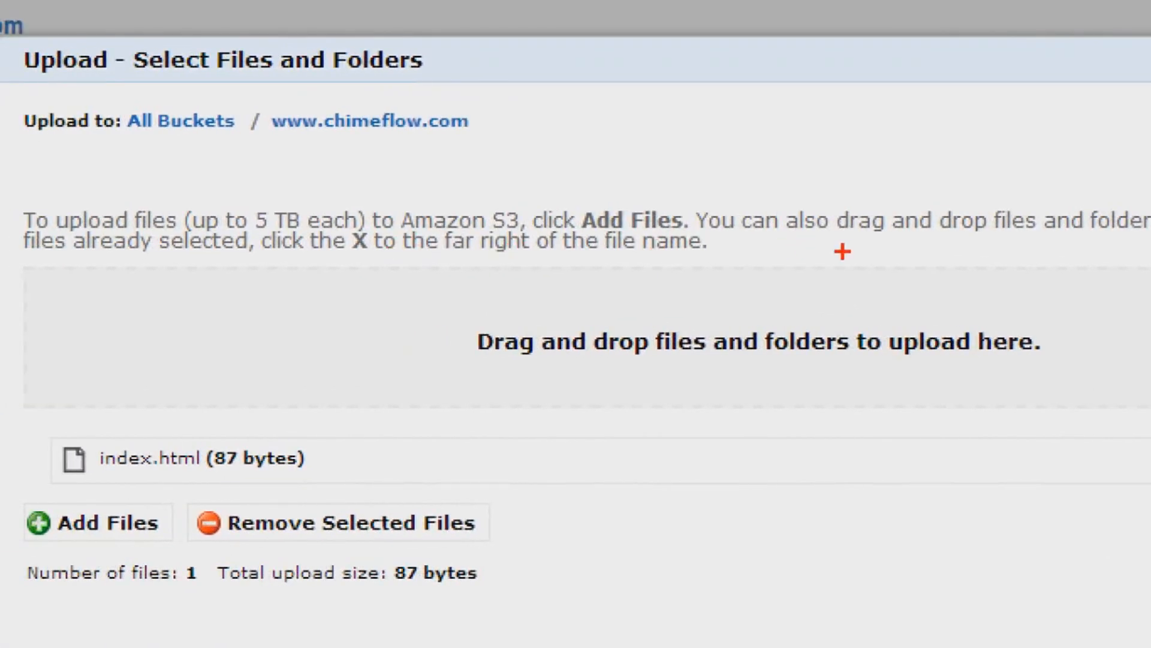
drag(838, 236, 1142, 245)
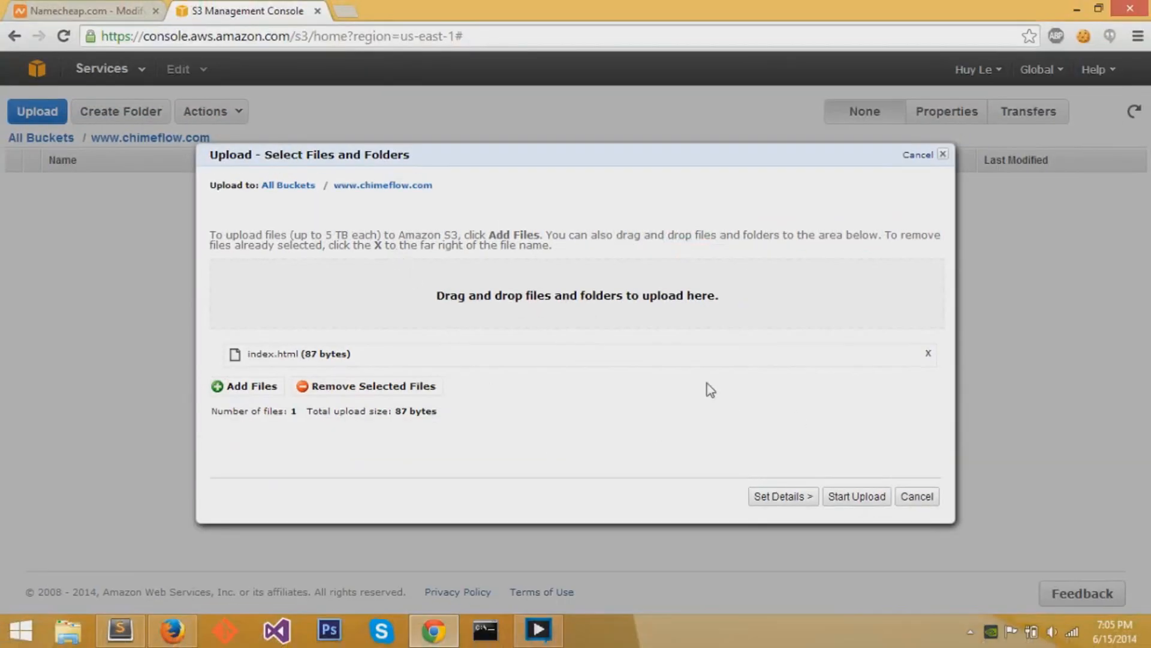
click(856, 496)
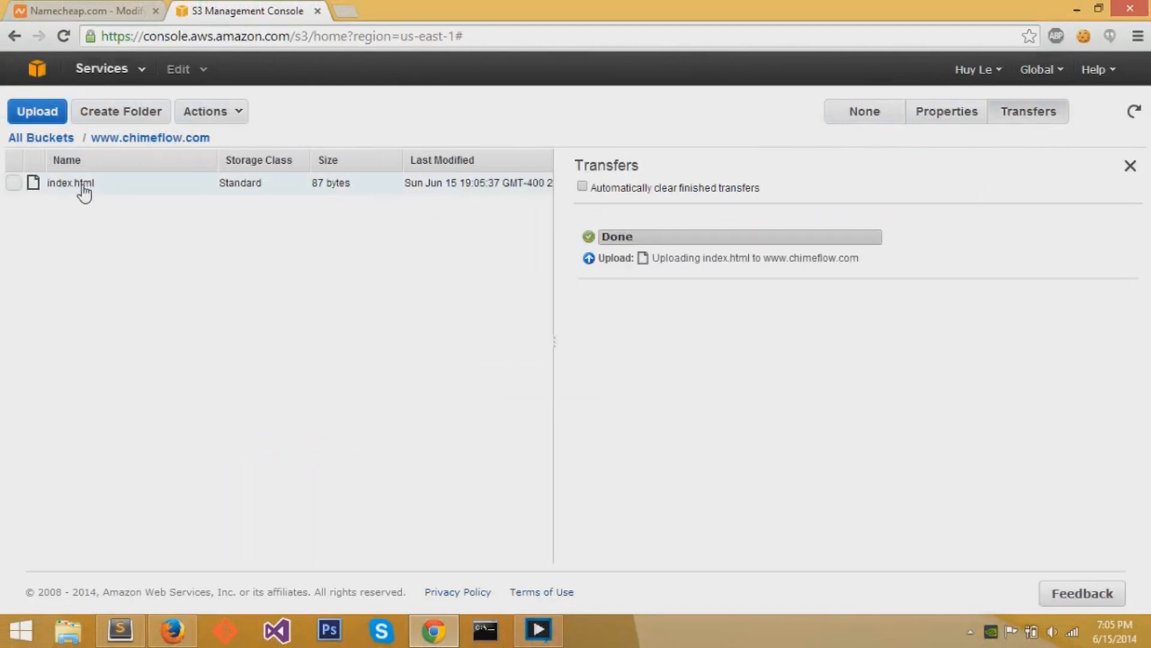
click(342, 10)
text(chimeflow.com)
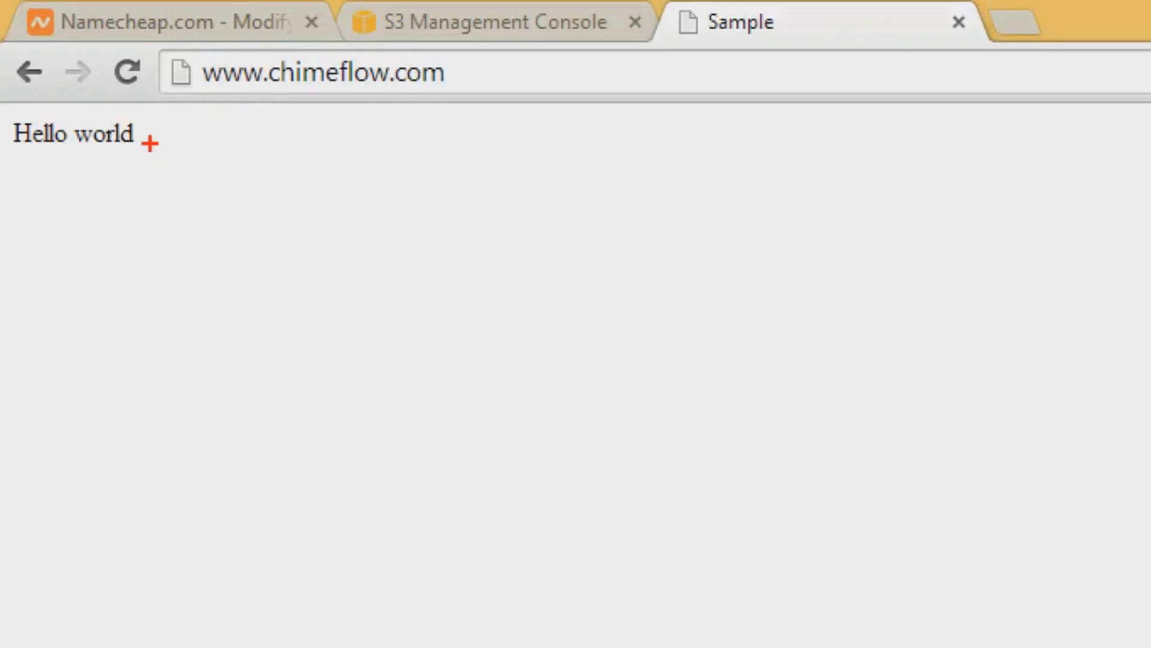
click(244, 11)
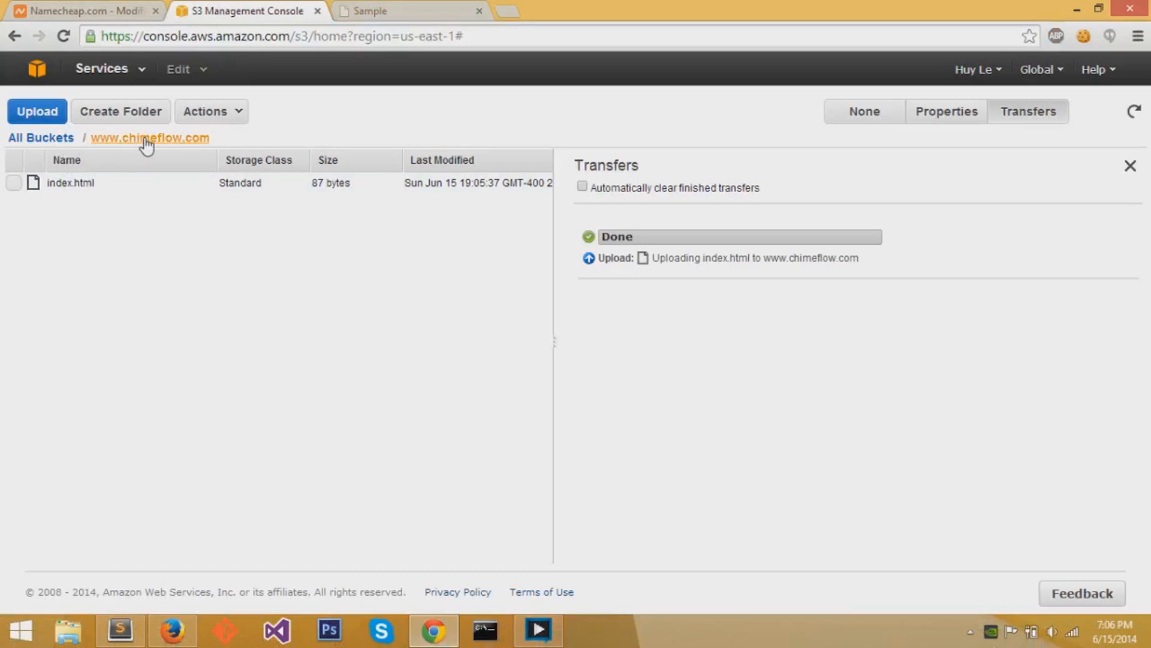
click(40, 137)
click(120, 187)
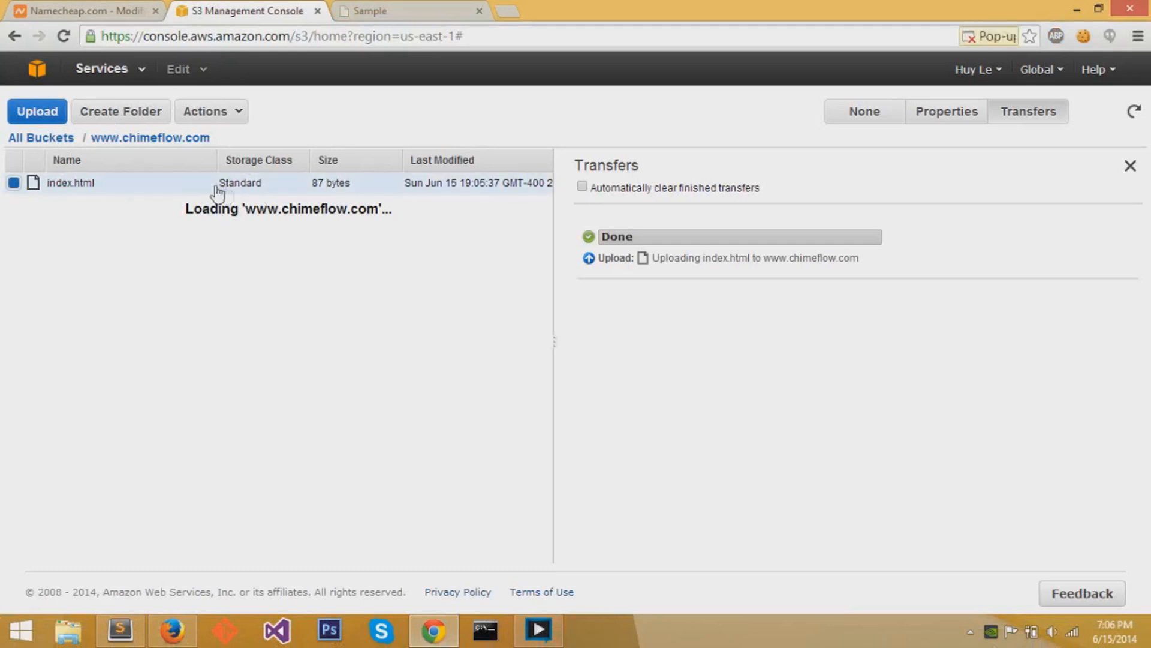
click(58, 140)
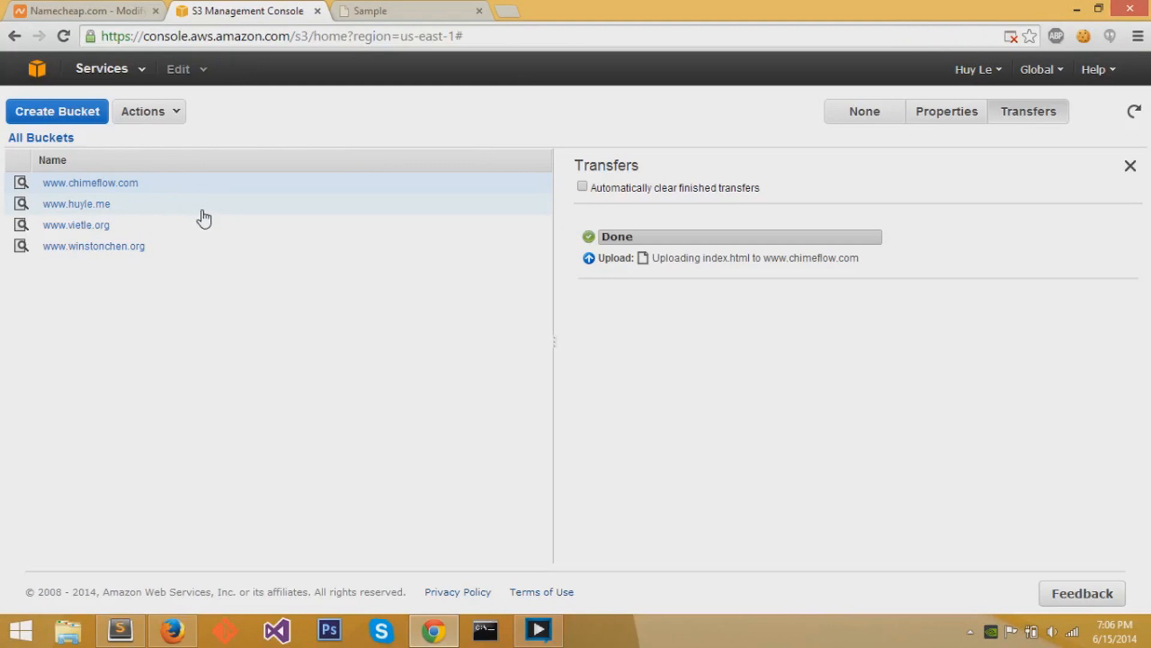
click(1130, 165)
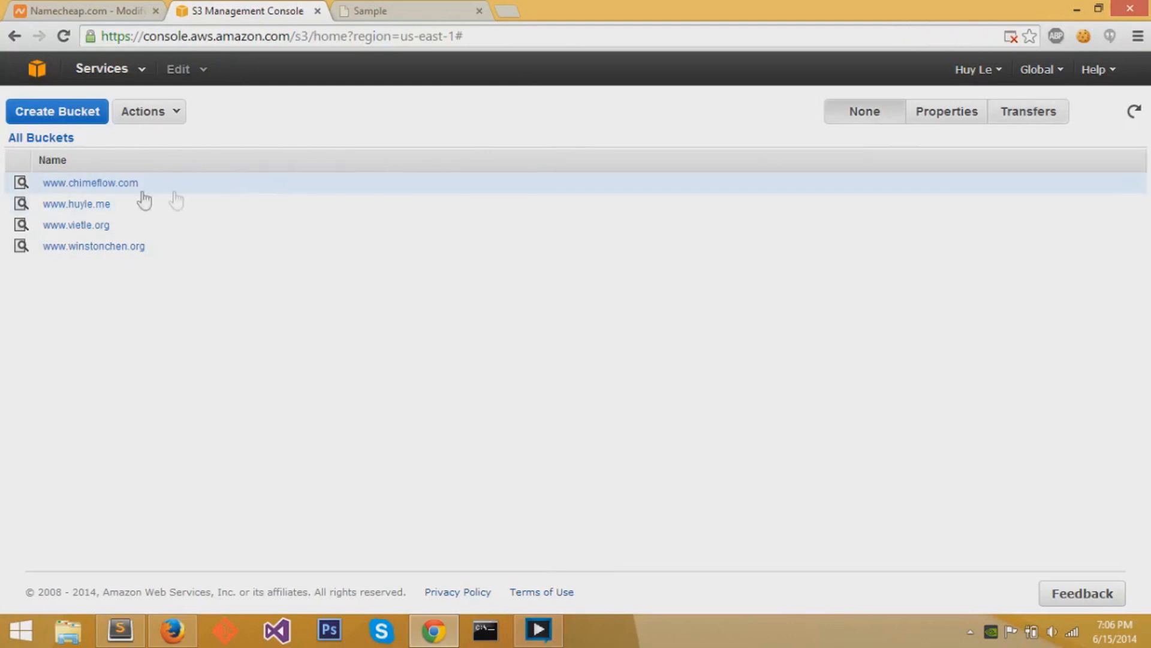
click(108, 188)
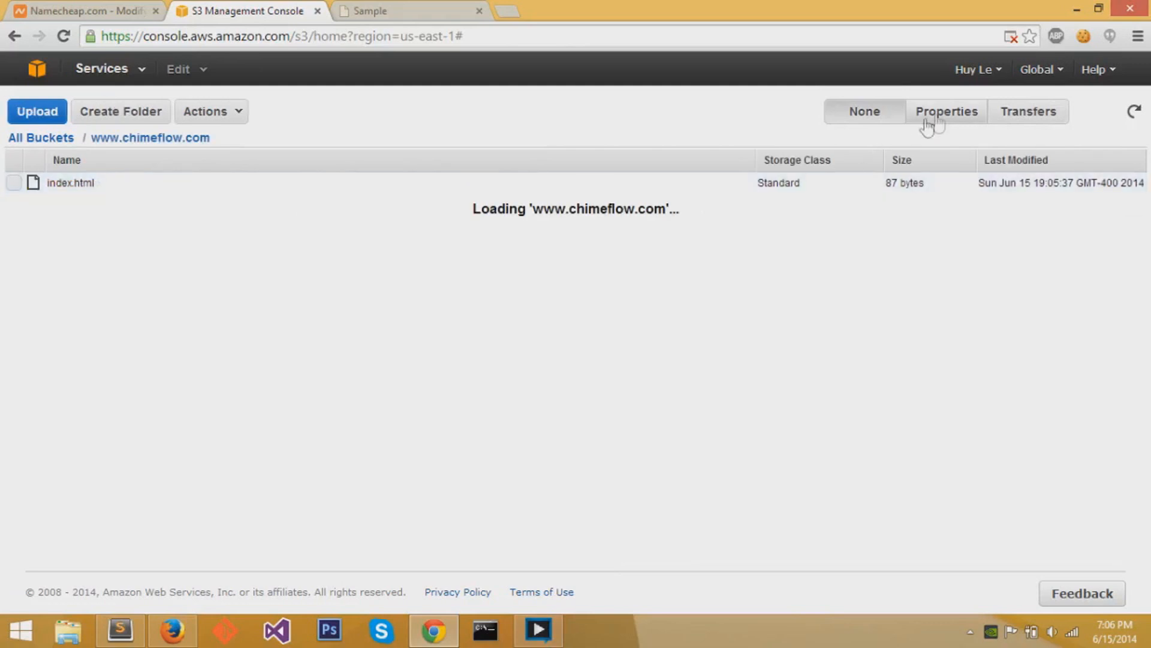
click(946, 111)
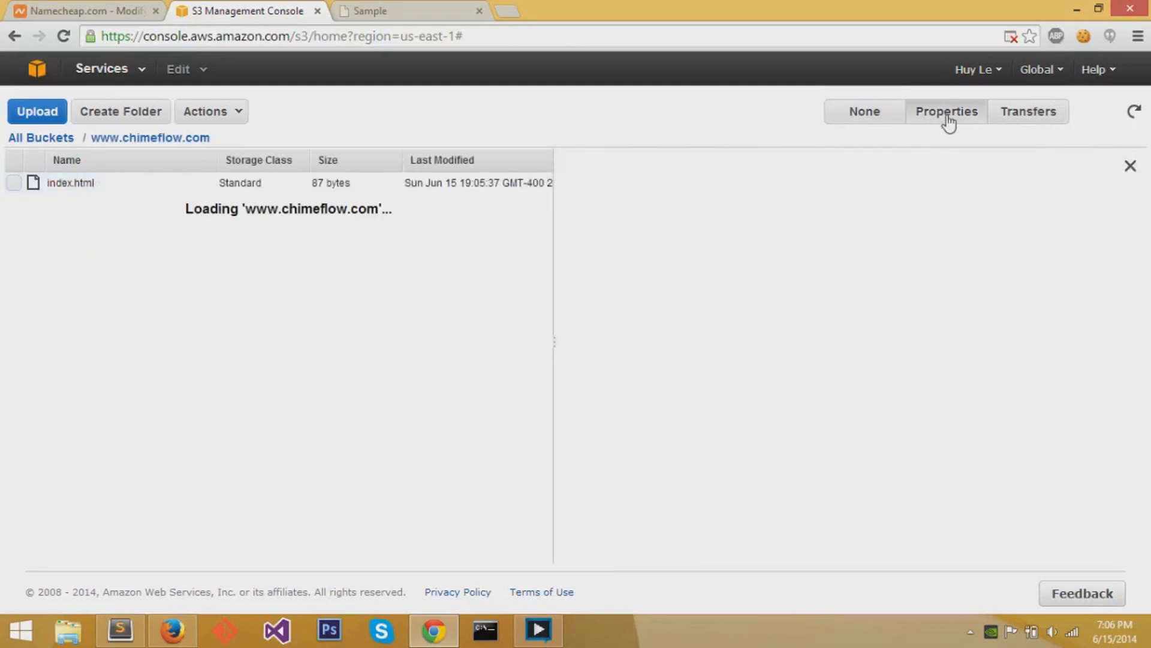
click(40, 137)
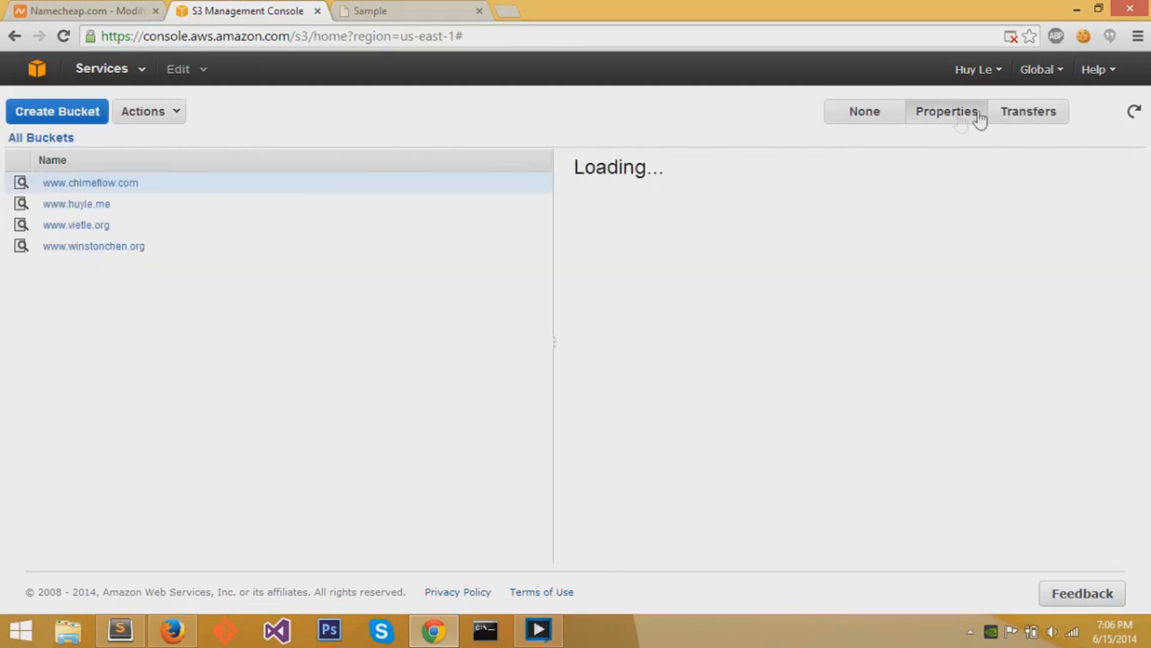
scroll(783, 384, down, 3)
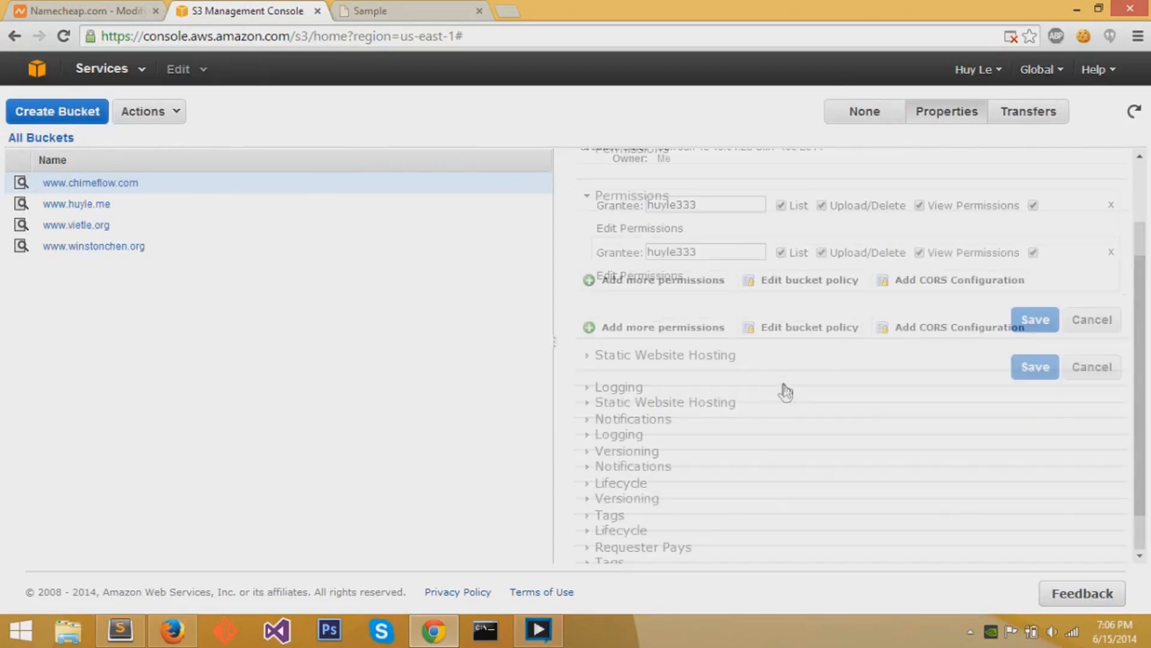
click(665, 355)
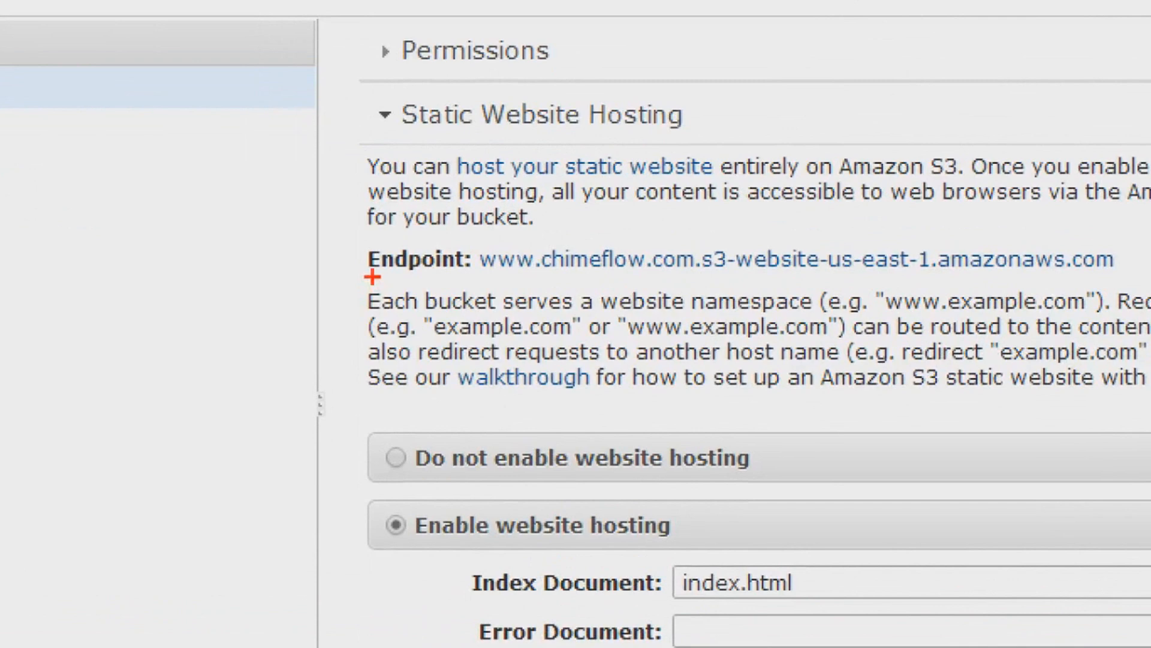
drag(535, 274, 595, 272)
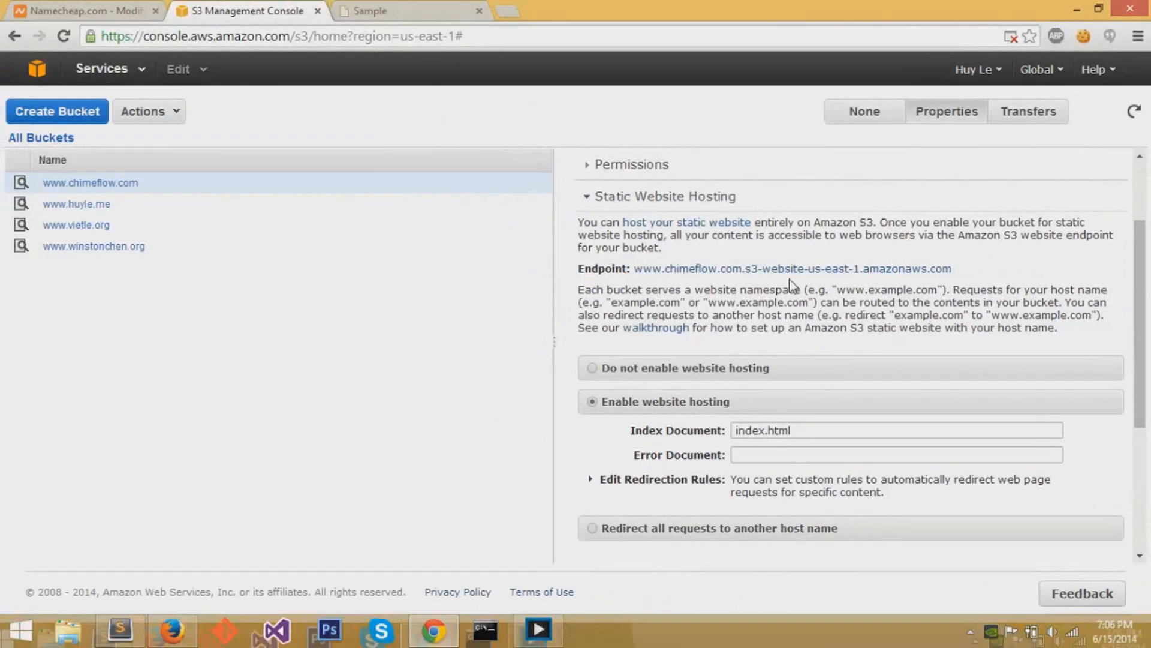
drag(956, 270, 635, 269)
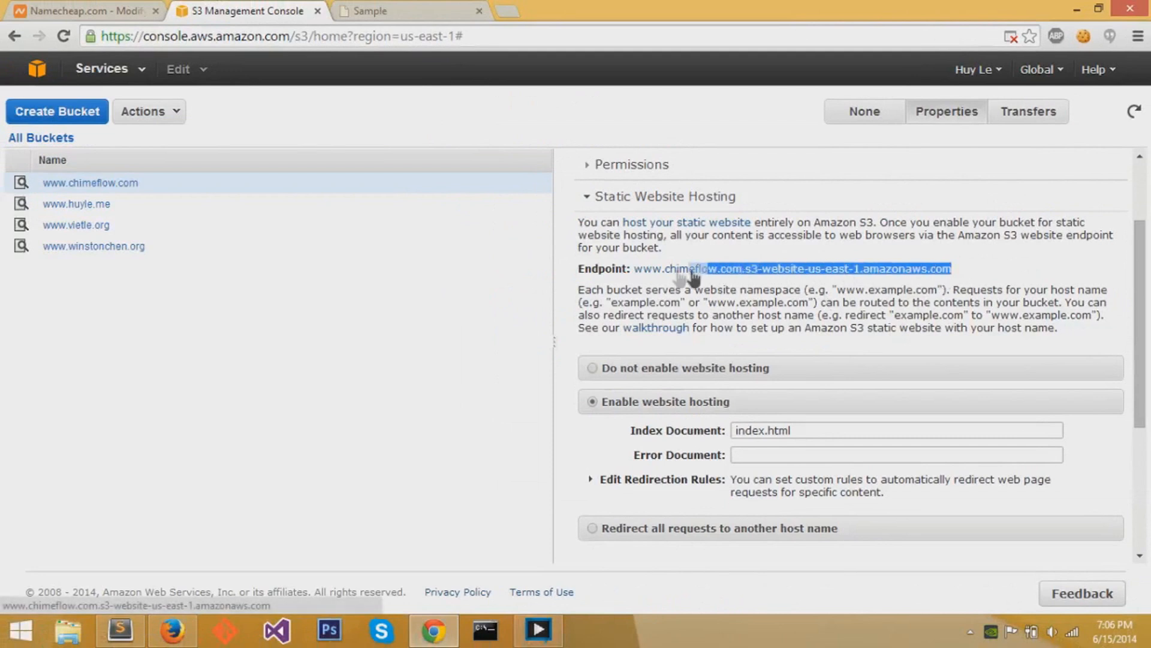